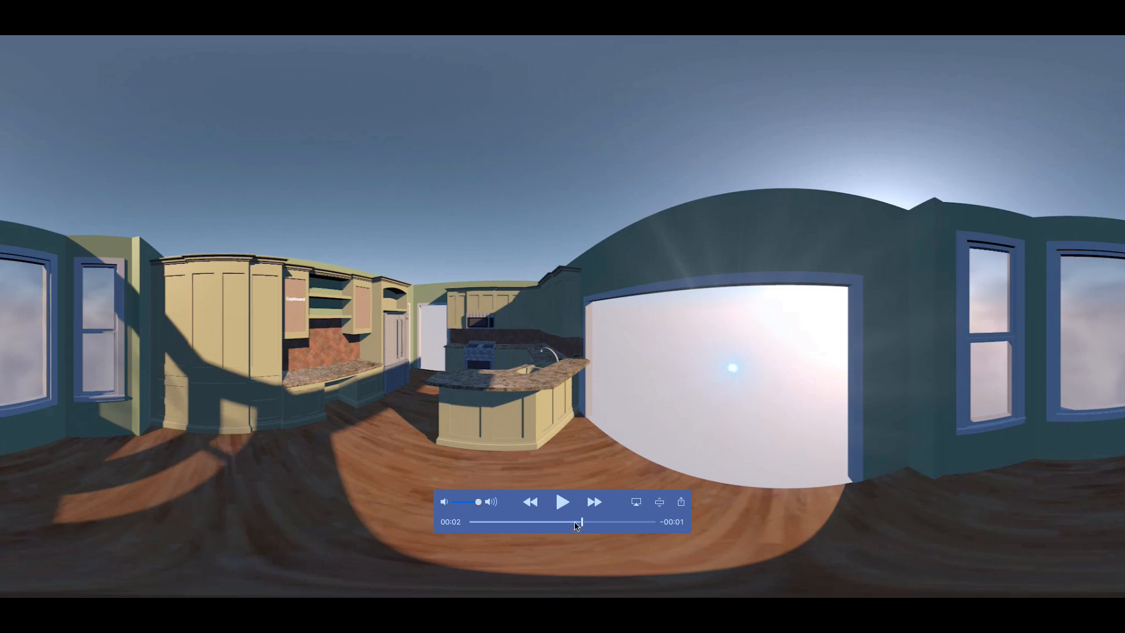
{"action": "left_click_drag", "start_coordinate": [575, 522], "coordinate": [469, 521]}
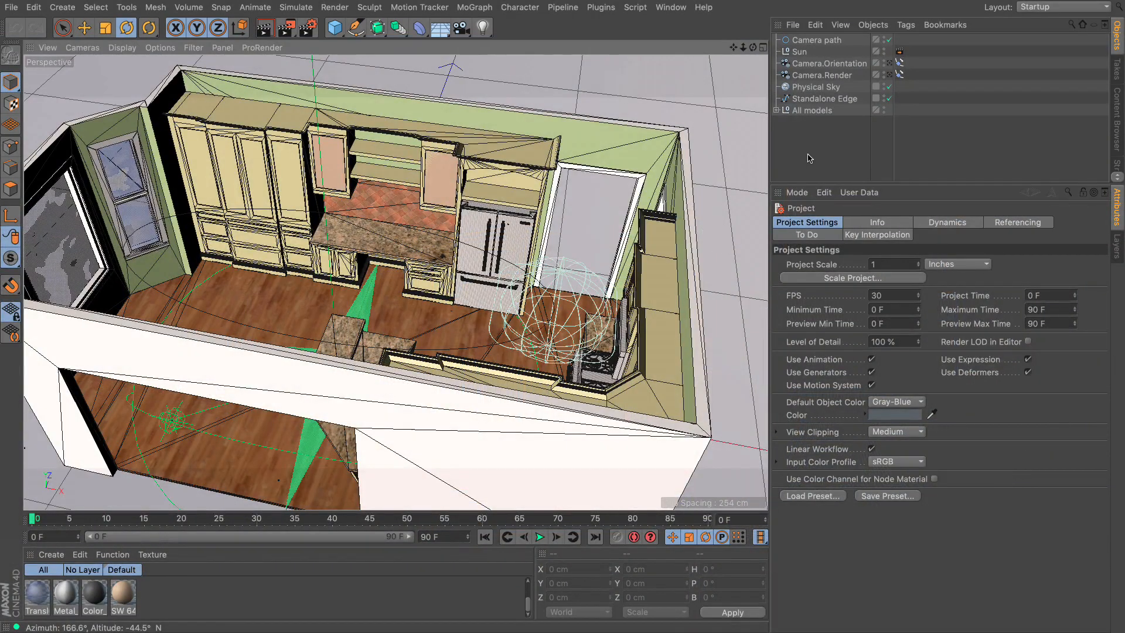
{"action": "mouse_move", "coordinate": [39, 520]}
{"action": "left_mouse_down"}
{"action": "mouse_move", "coordinate": [272, 520]}
{"action": "mouse_move", "coordinate": [427, 505]}
{"action": "mouse_move", "coordinate": [686, 517]}
{"action": "mouse_move", "coordinate": [39, 519]}
{"action": "left_mouse_up"}
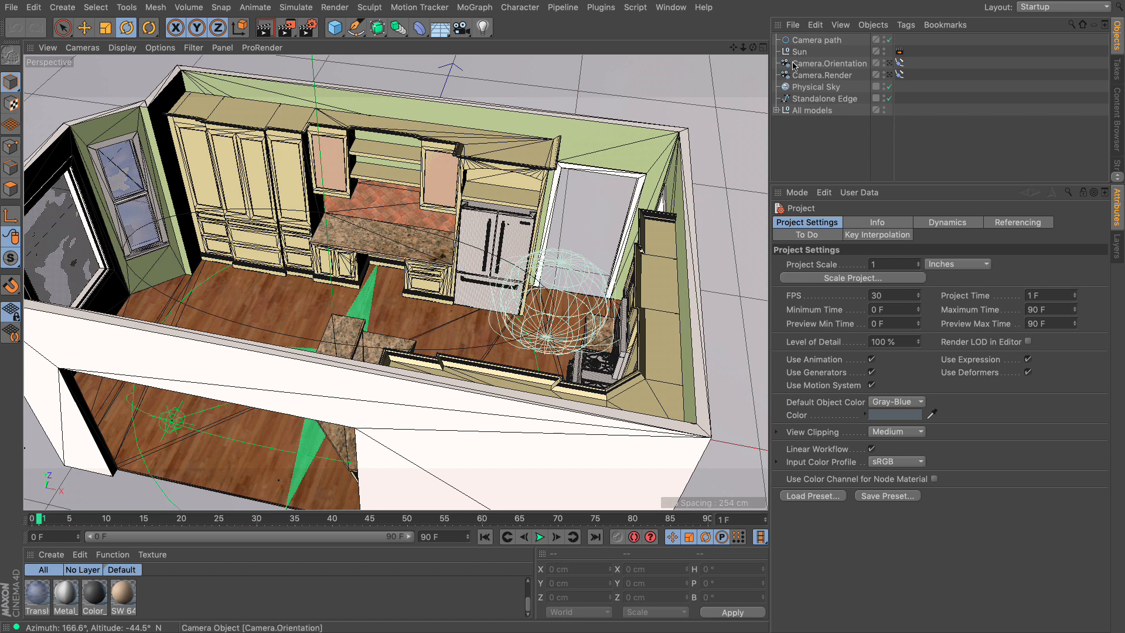
- Delete the existing Camera.Orientation and Camera.Render objects from the scene
{"action": "left_click", "coordinate": [826, 66]}
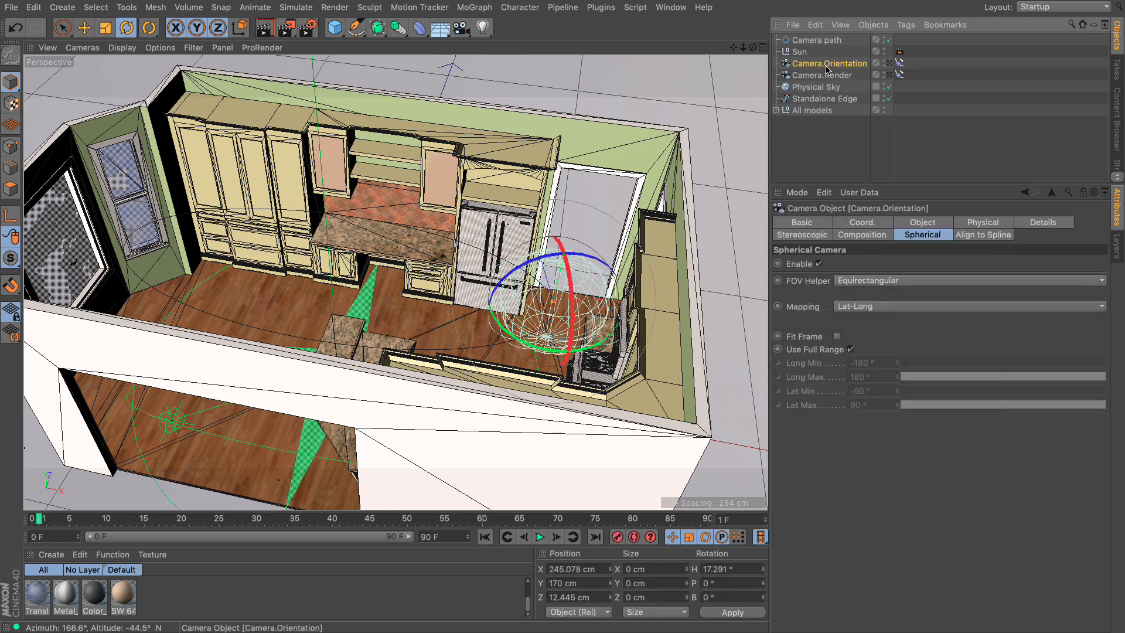
{"action": "key", "text": "Delete"}
{"action": "left_click", "coordinate": [825, 63]}
{"action": "key", "text": "Delete"}
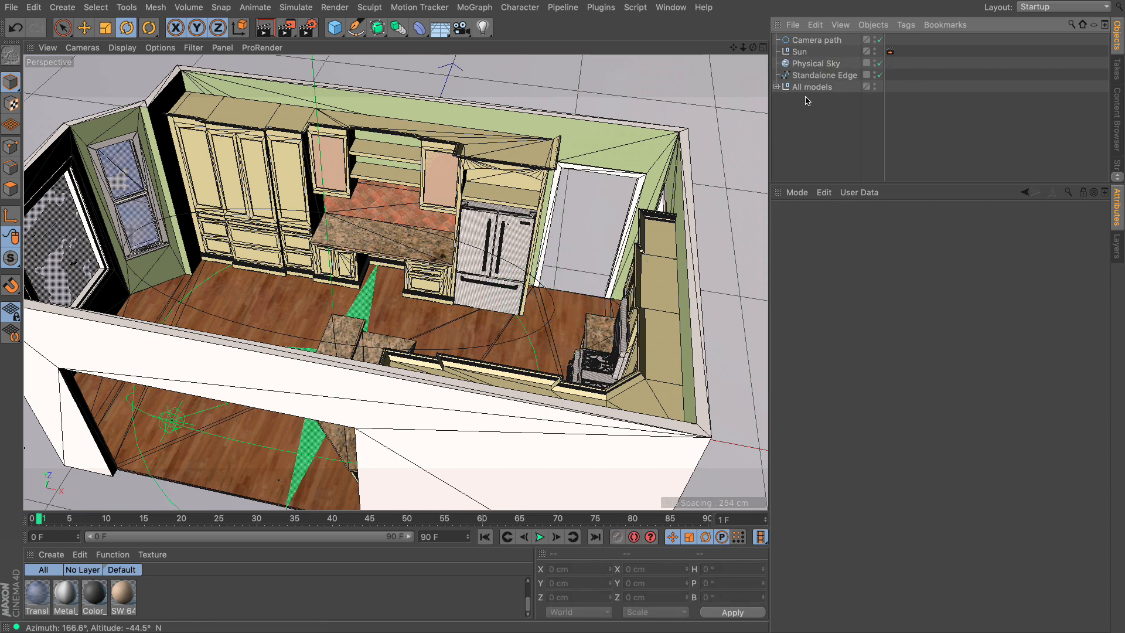
- Add a camera with Spherical mode and Use Full Range enabled, and render a preview of its view
{"action": "left_click", "coordinate": [814, 39]}
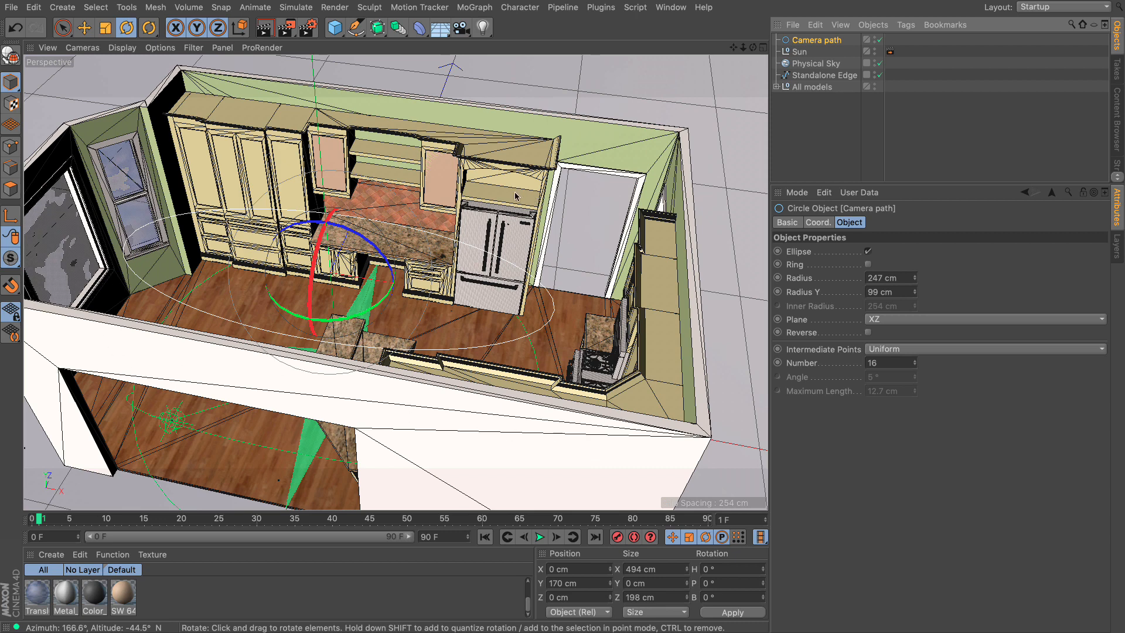
{"action": "left_click", "coordinate": [462, 27]}
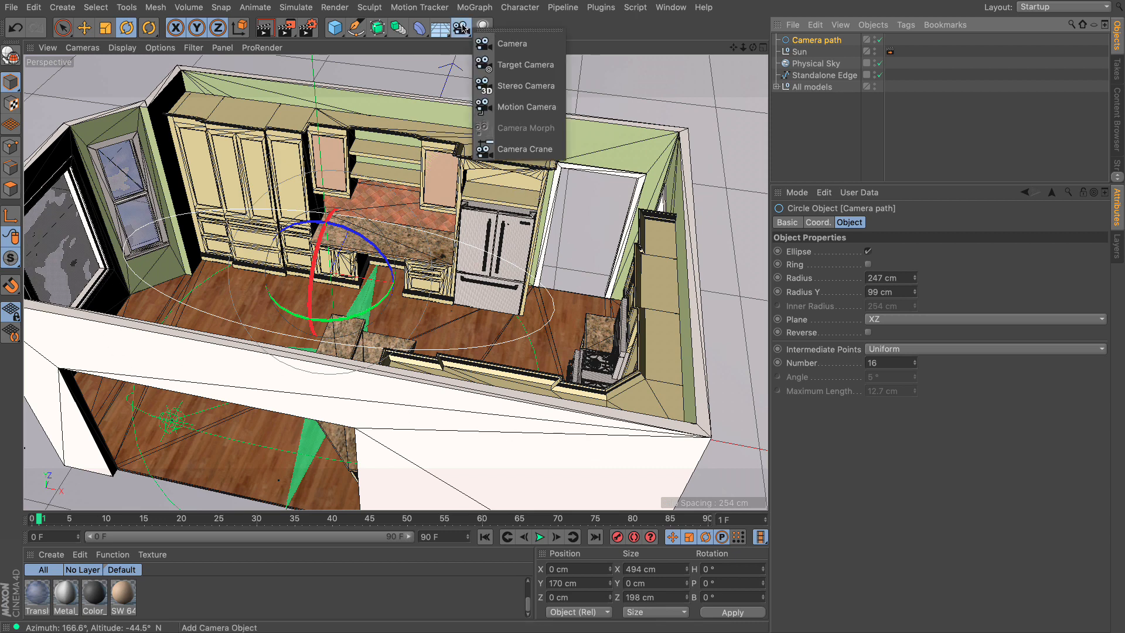
{"action": "left_click", "coordinate": [527, 44]}
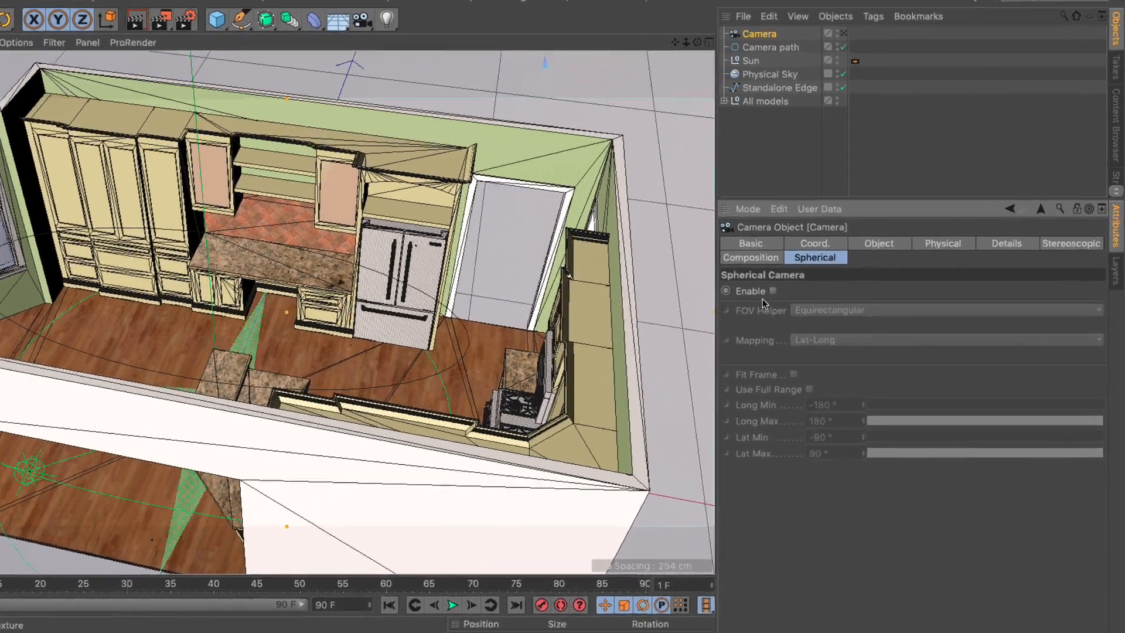
{"action": "left_click", "coordinate": [819, 265]}
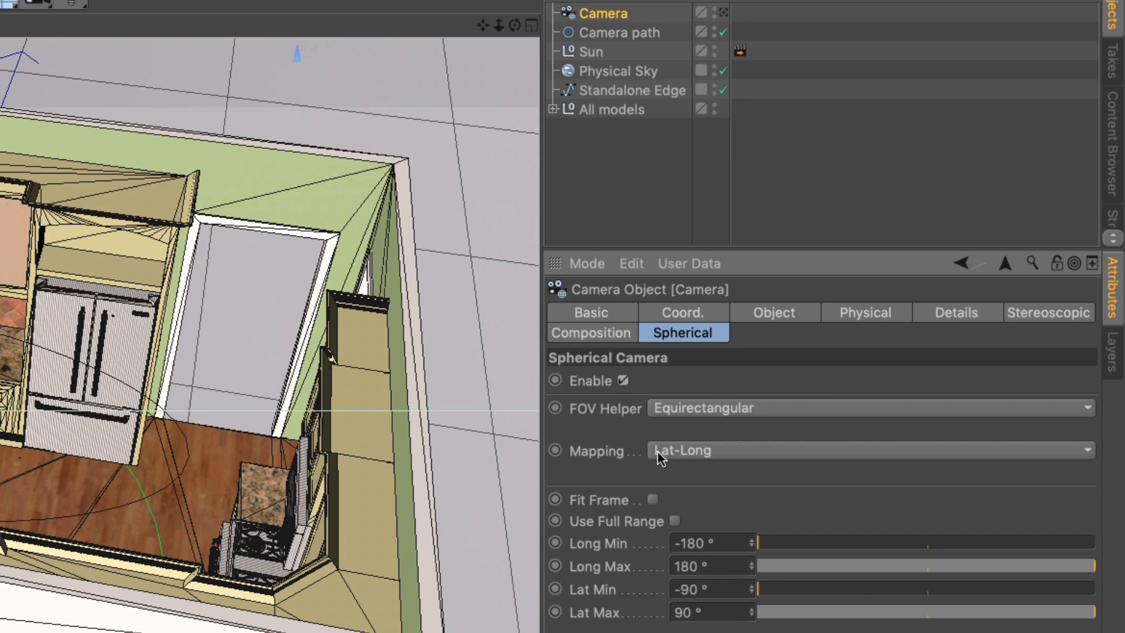
{"action": "left_click", "coordinate": [675, 520]}
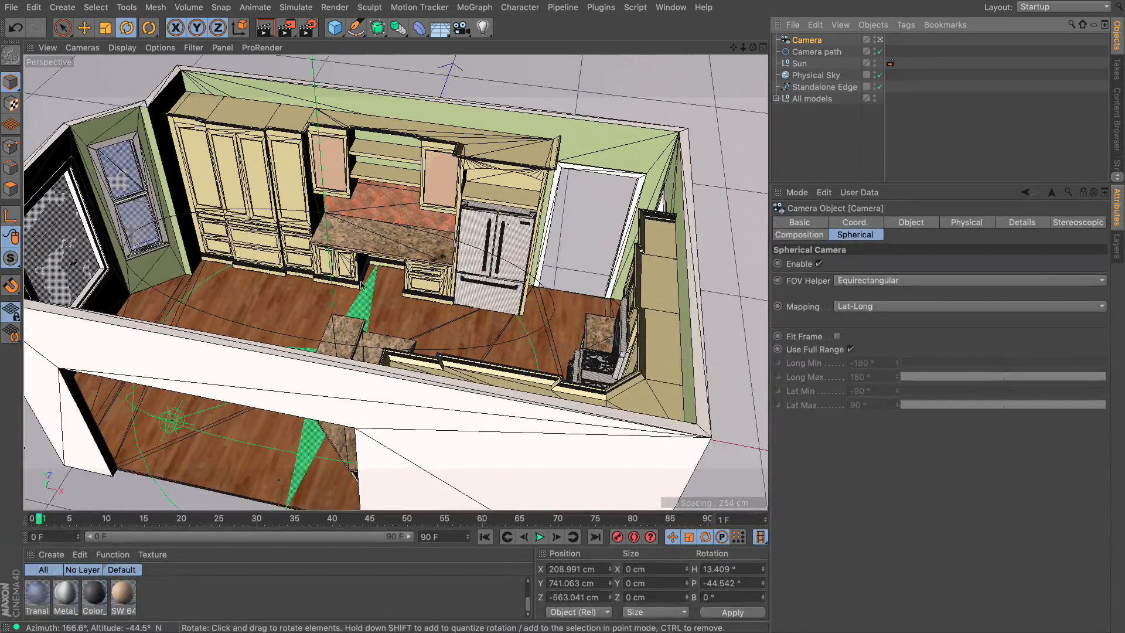
{"action": "key", "text": "ctrl+r"}
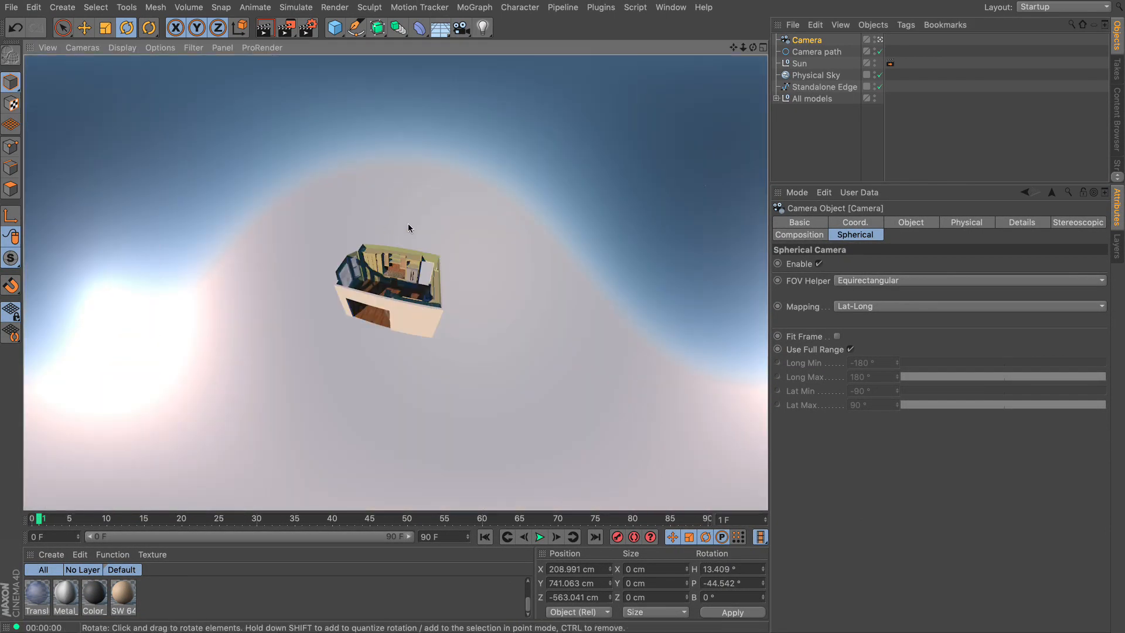
- Give the new camera an Align to Spline tag with Camera path as its Spline Path
{"action": "left_click", "coordinate": [810, 44]}
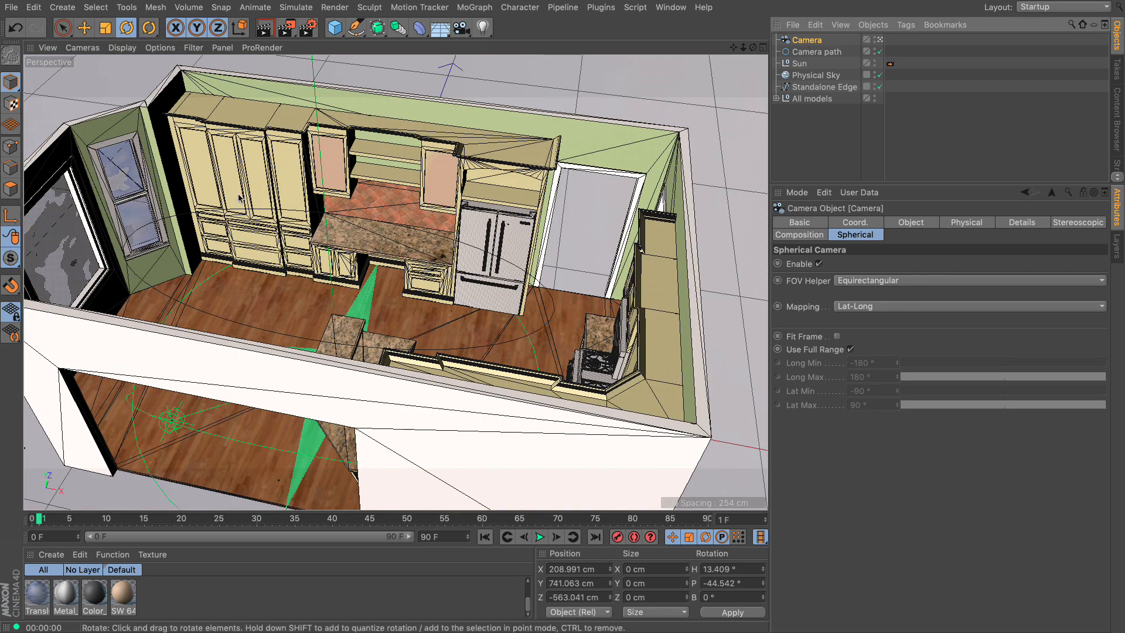
{"action": "right_click", "coordinate": [813, 41]}
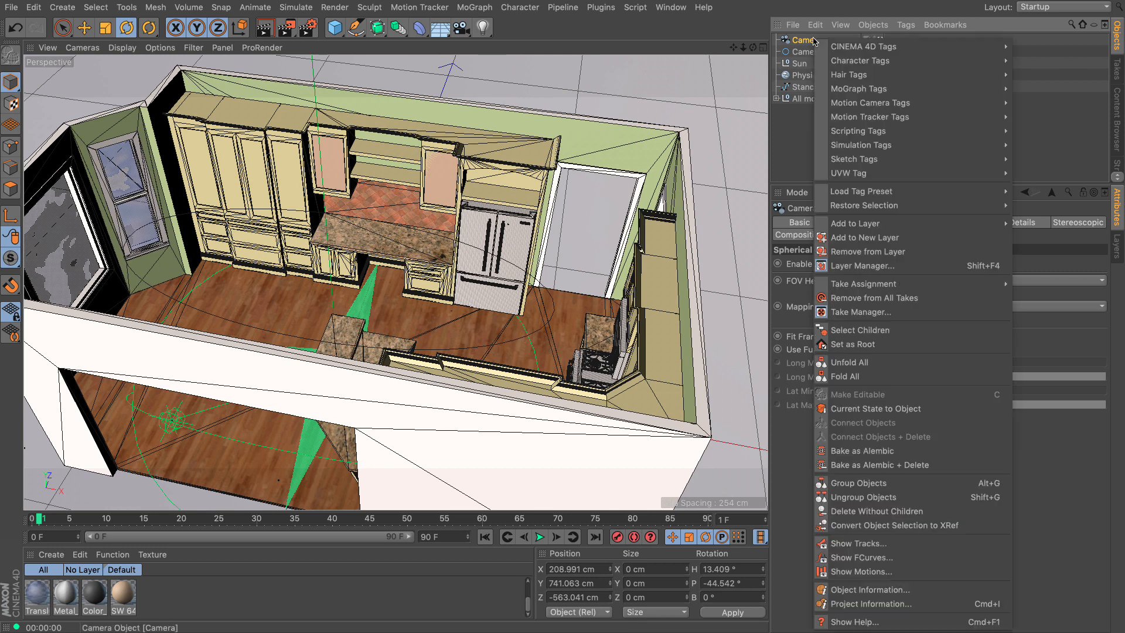
{"action": "mouse_move", "coordinate": [832, 53]}
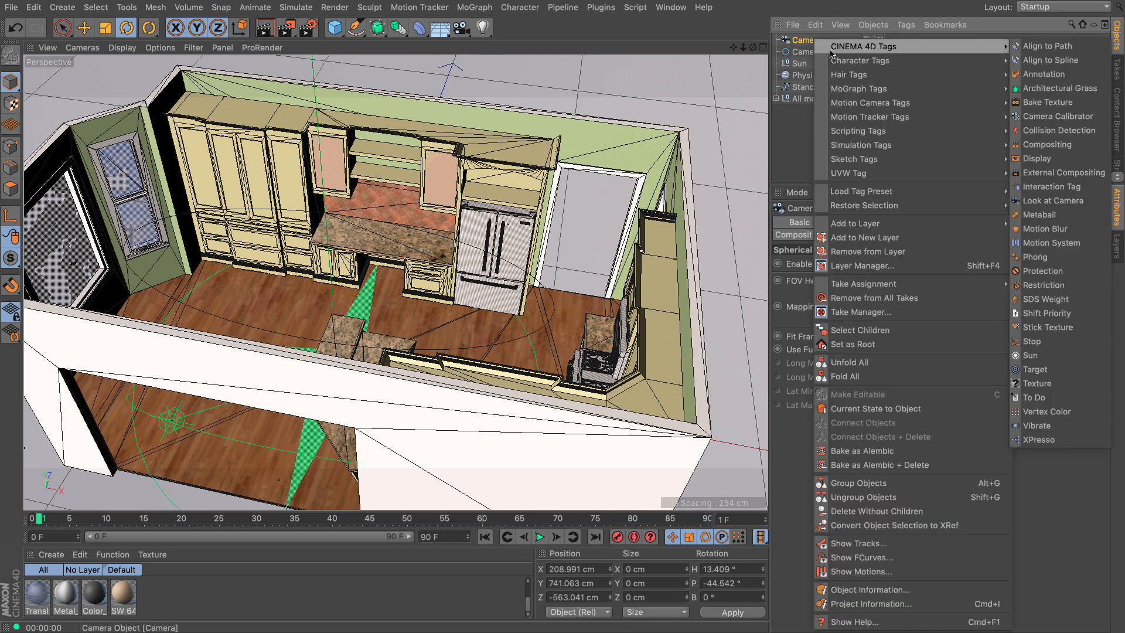
{"action": "left_click", "coordinate": [1042, 59]}
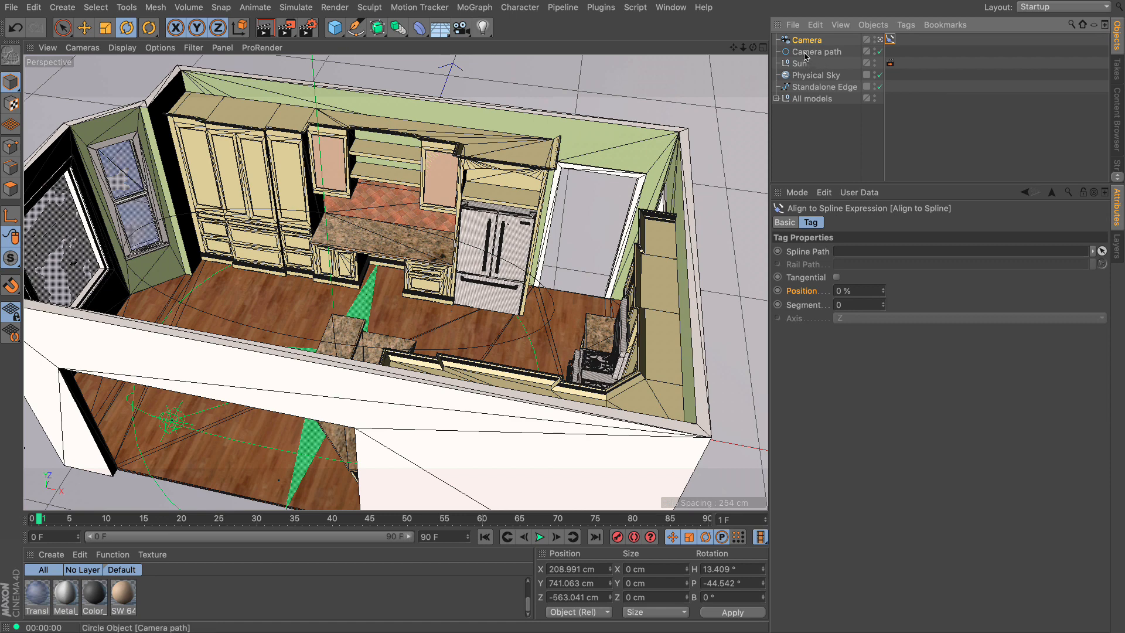
{"action": "left_click_drag", "start_coordinate": [815, 51], "coordinate": [859, 251]}
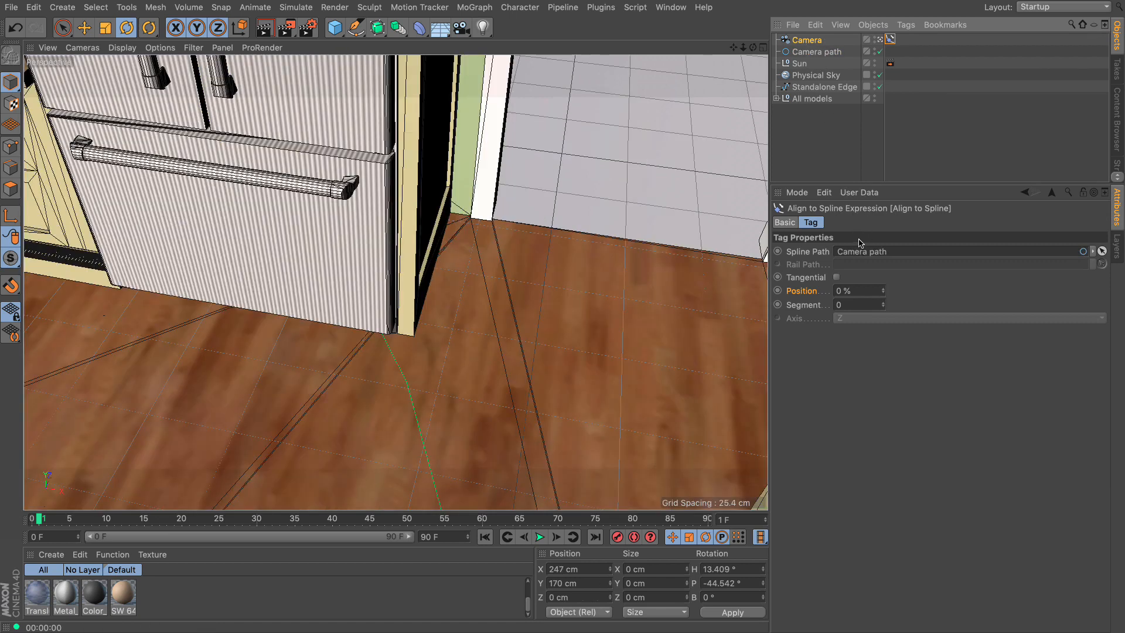
- Set the camera's H and P rotation to 0°
{"action": "left_click", "coordinate": [813, 41]}
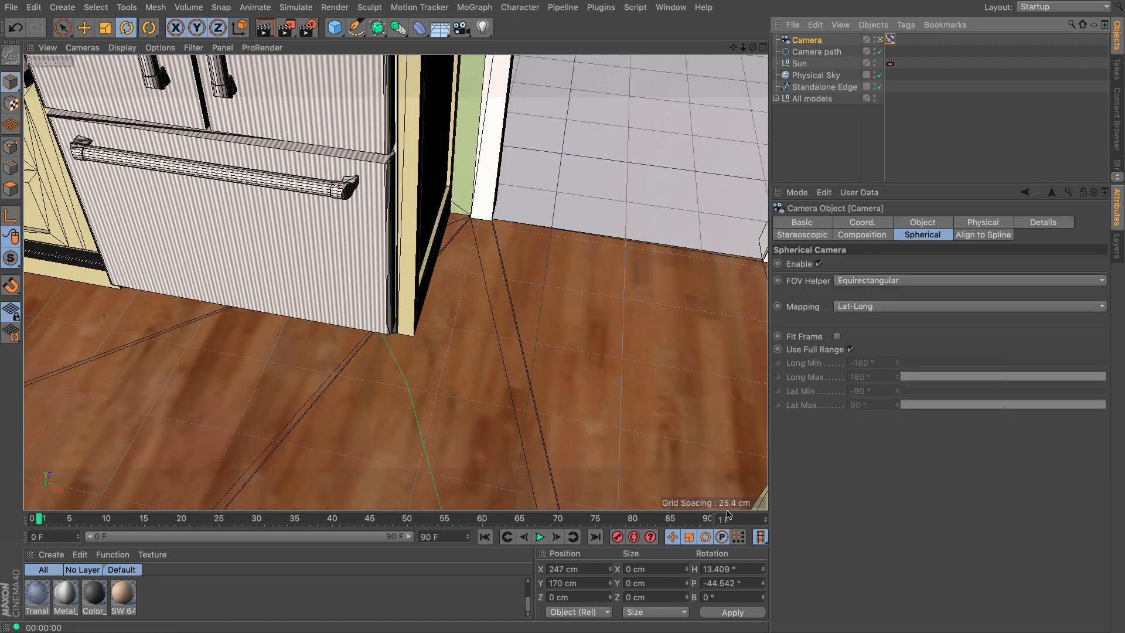
{"action": "double_click", "coordinate": [739, 571]}
{"action": "type", "text": "0"}
{"action": "key", "text": "Tab"}
{"action": "type", "text": "0"}
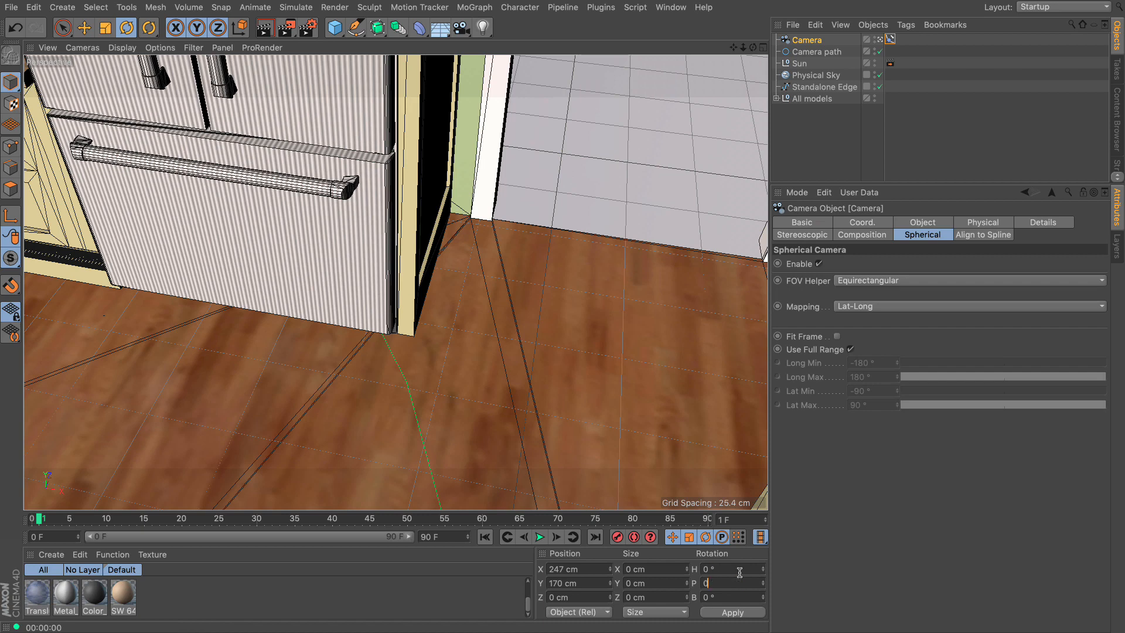
{"action": "key", "text": "Return"}
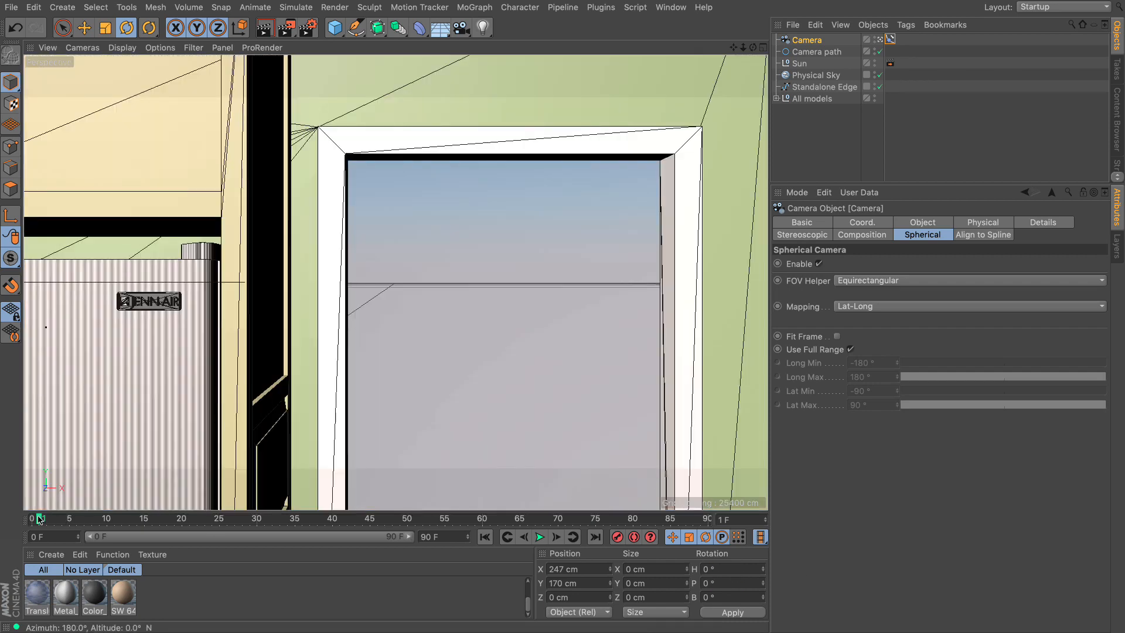
- Keyframe the Align to Spline tag's Position at 0 % on frame 0 and 100 % on frame 90
{"action": "mouse_move", "coordinate": [38, 519]}
{"action": "left_mouse_down"}
{"action": "mouse_move", "coordinate": [597, 522]}
{"action": "mouse_move", "coordinate": [29, 539]}
{"action": "left_mouse_up"}
{"action": "left_click", "coordinate": [890, 40]}
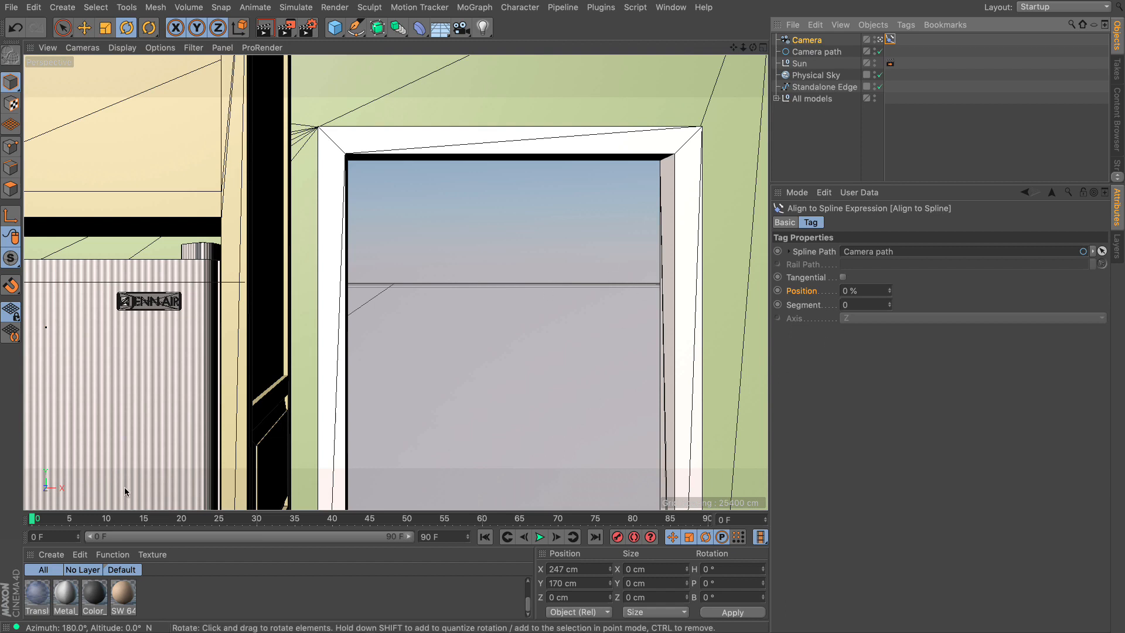
{"action": "left_click", "coordinate": [778, 290]}
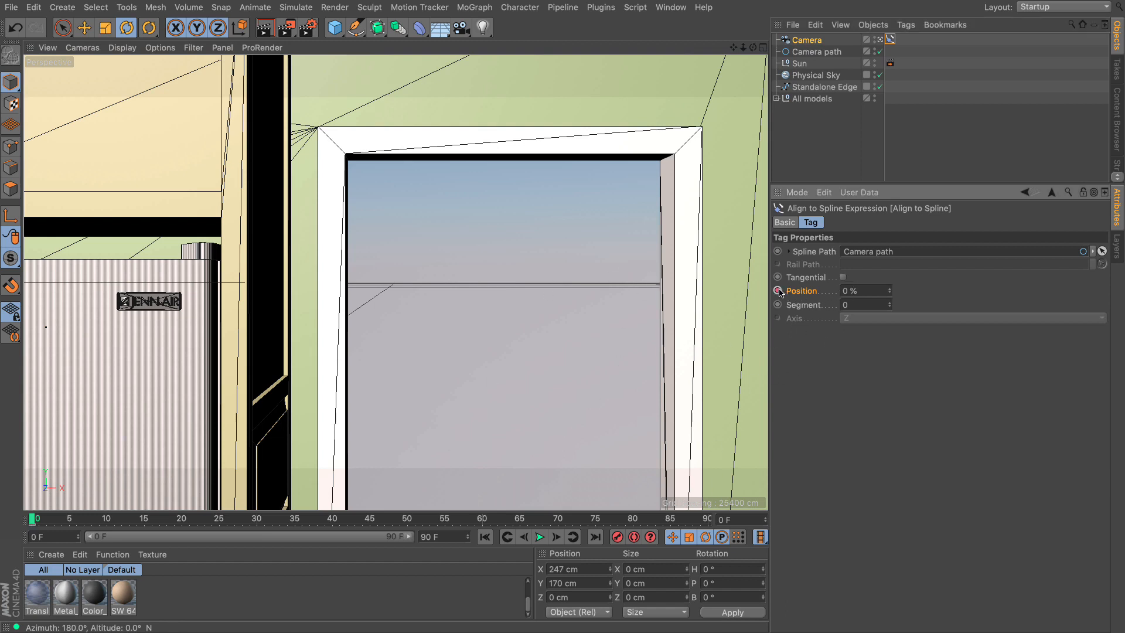
{"action": "left_click", "coordinate": [707, 519]}
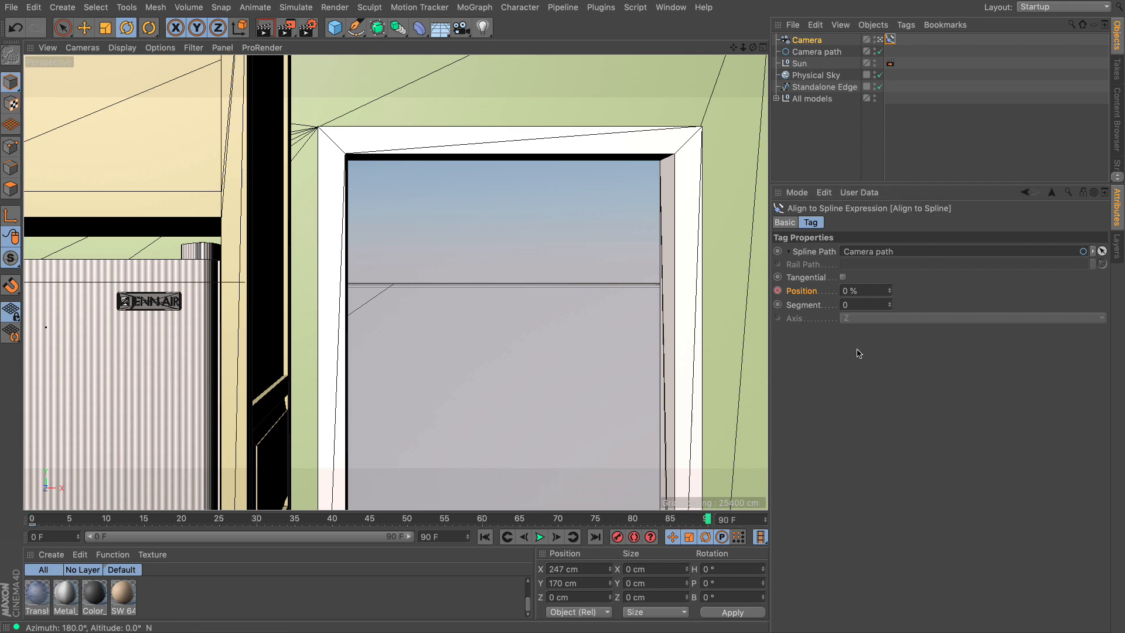
{"action": "left_click", "coordinate": [865, 293]}
{"action": "type", "text": "100"}
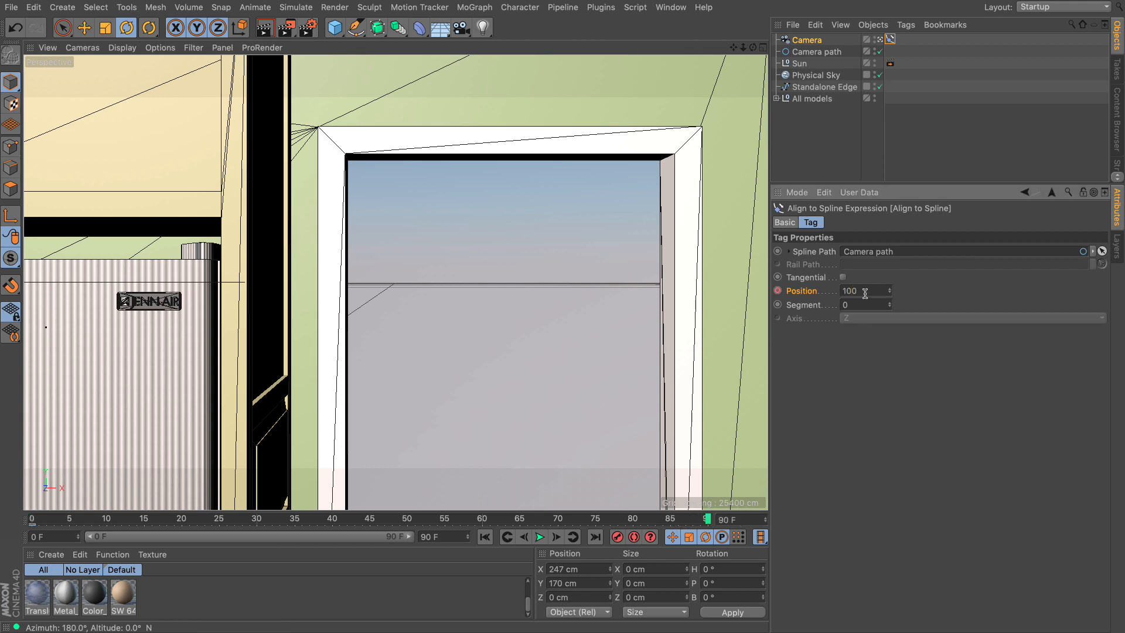
{"action": "key", "text": "Return"}
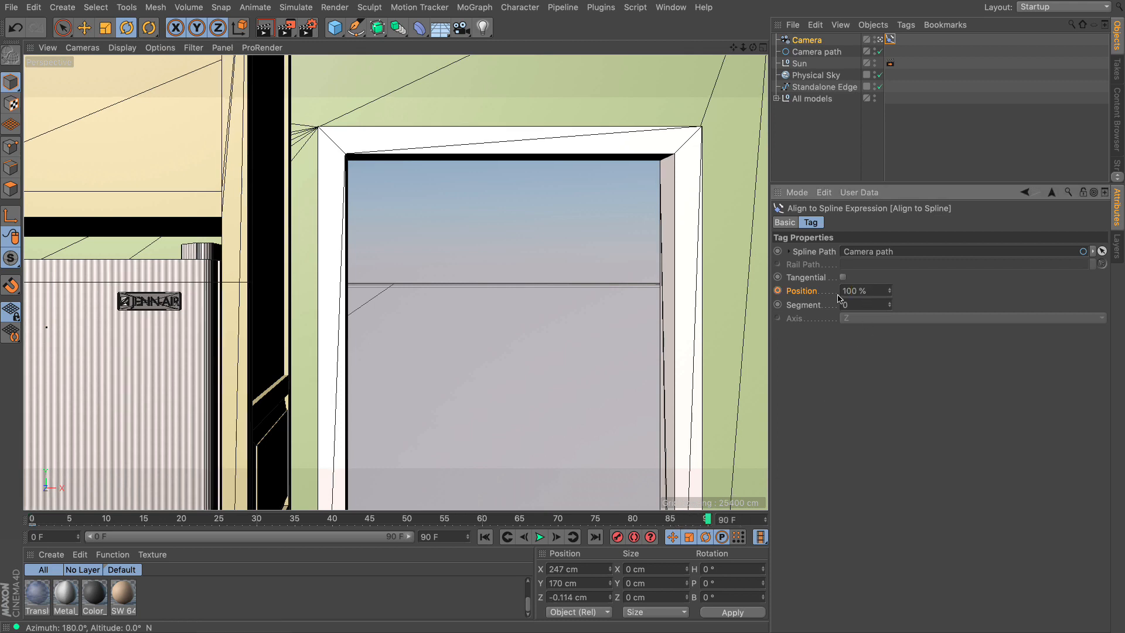
{"action": "left_click", "coordinate": [777, 291]}
- Open the Position track's F-Curve, set all its keys to linear interpolation, and close the Timeline window
{"action": "right_click", "coordinate": [801, 293]}
{"action": "mouse_move", "coordinate": [827, 299]}
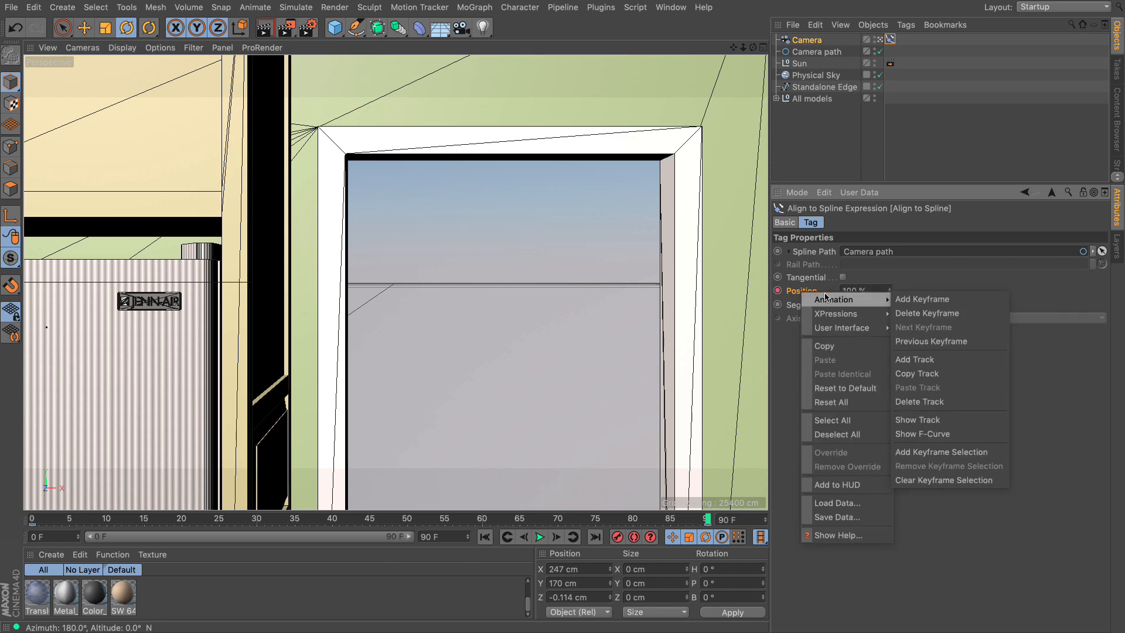
{"action": "left_click", "coordinate": [942, 434]}
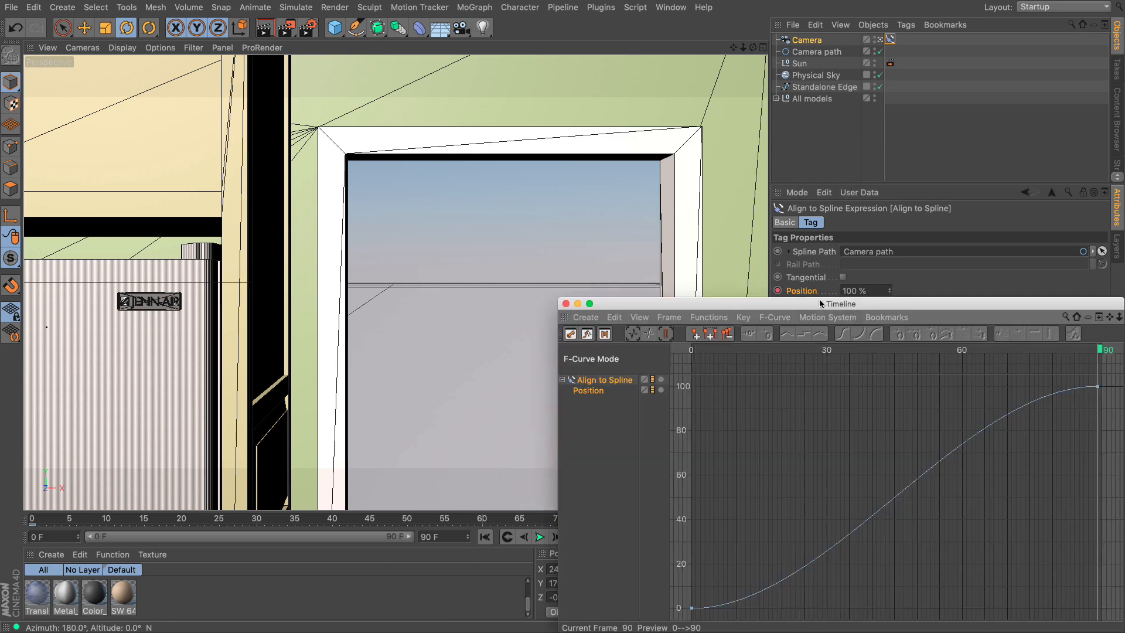
{"action": "left_click_drag", "start_coordinate": [819, 299], "coordinate": [528, 136]}
{"action": "left_click", "coordinate": [541, 262]}
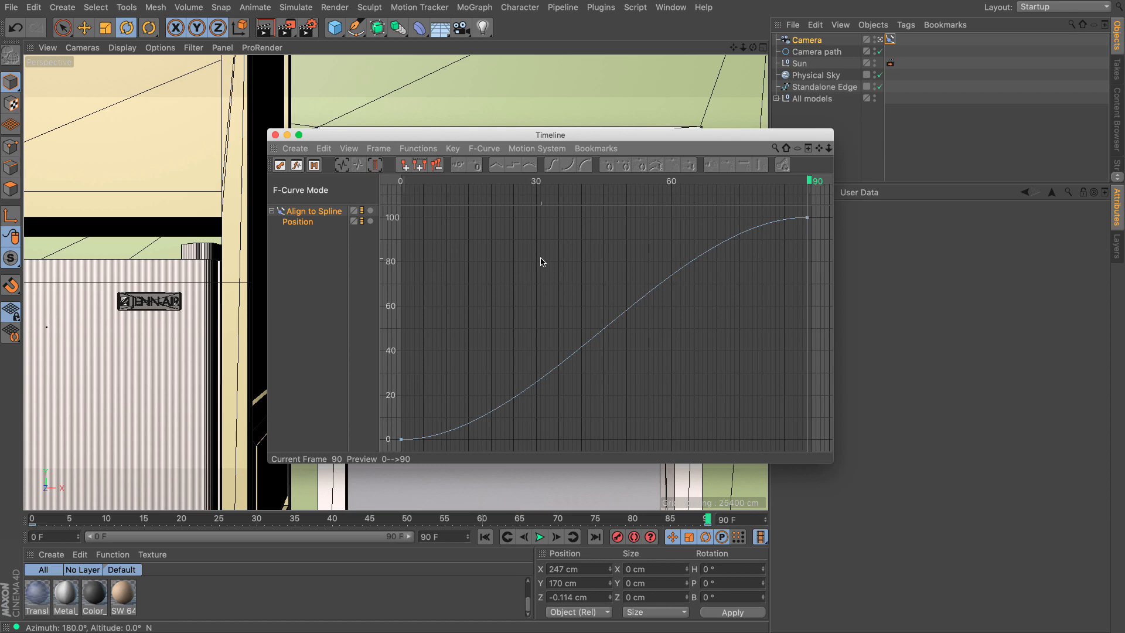
{"action": "key", "text": "ctrl+a"}
{"action": "left_click", "coordinate": [497, 166]}
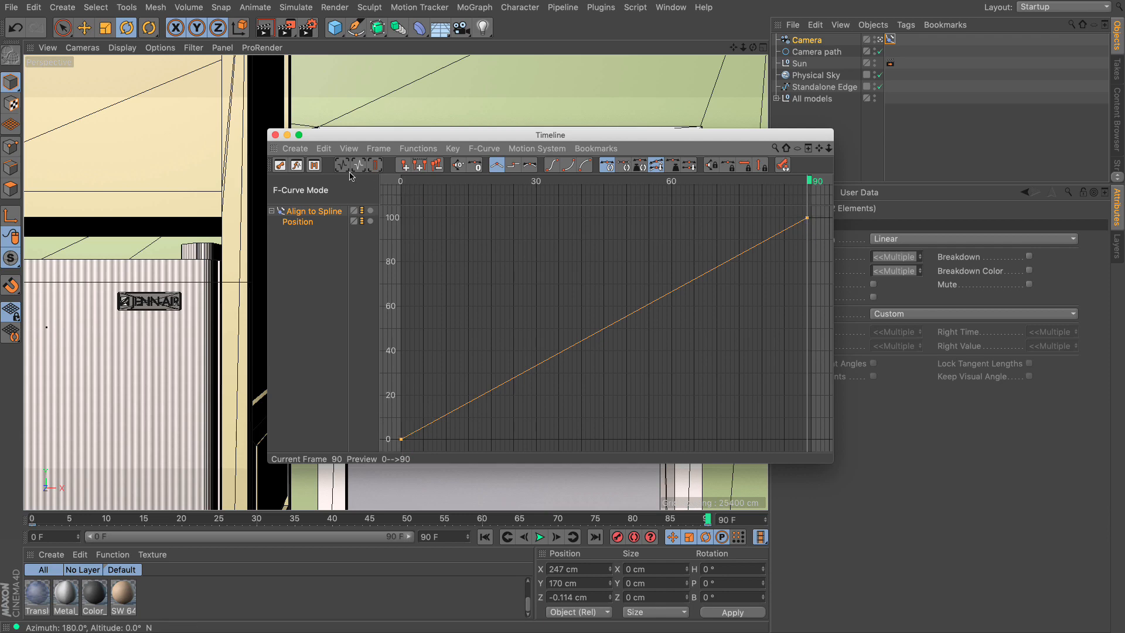
{"action": "left_click", "coordinate": [274, 136]}
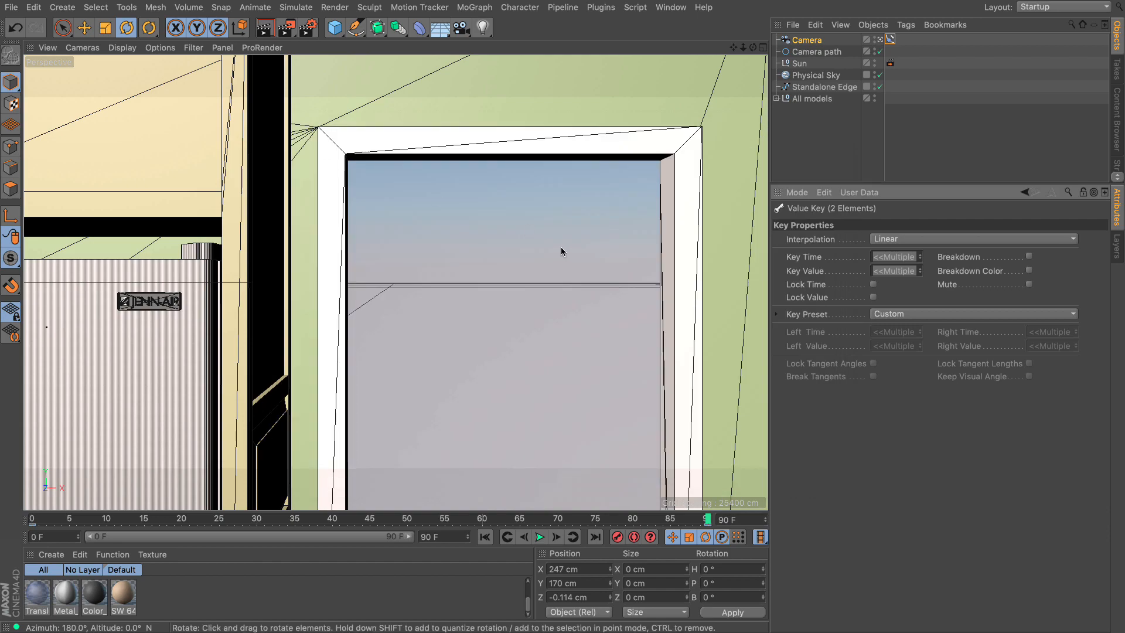
- Scrub the animation to frame 64, render a preview of the spherical view there, and return to frame 0
{"action": "left_click_drag", "start_coordinate": [34, 519], "coordinate": [514, 534]}
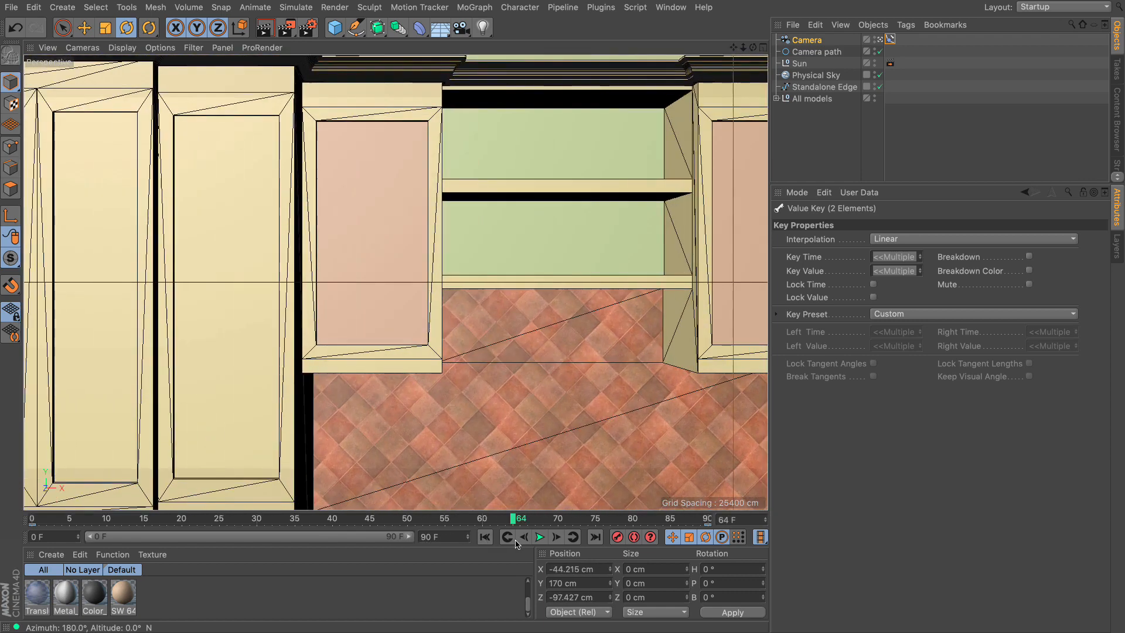
{"action": "key", "text": "ctrl+r"}
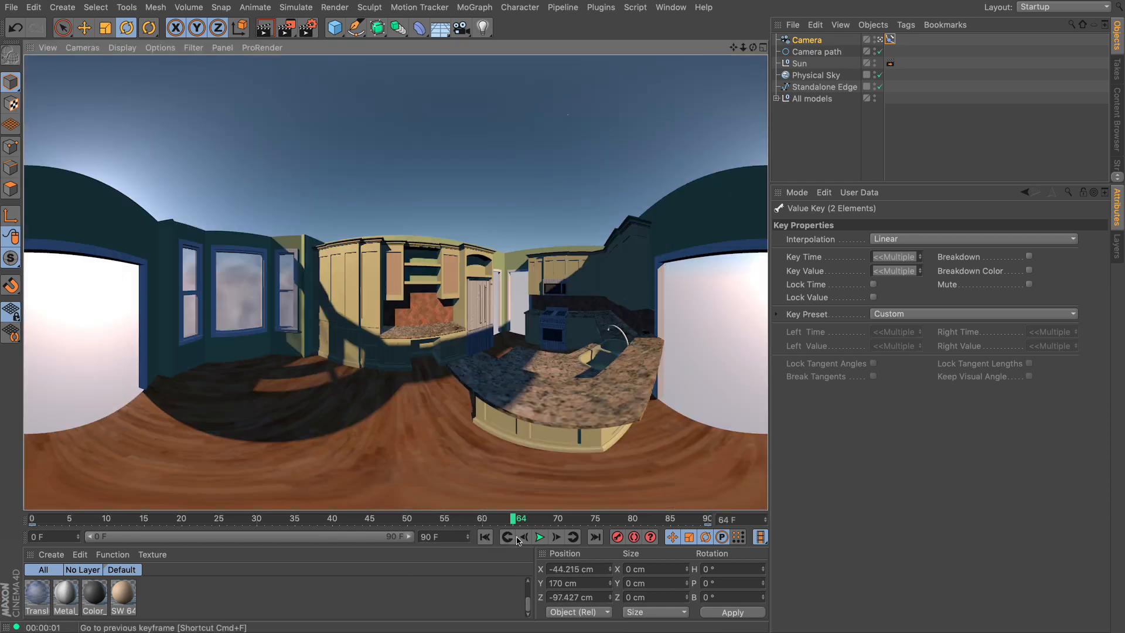
{"action": "left_click_drag", "start_coordinate": [515, 520], "coordinate": [32, 521]}
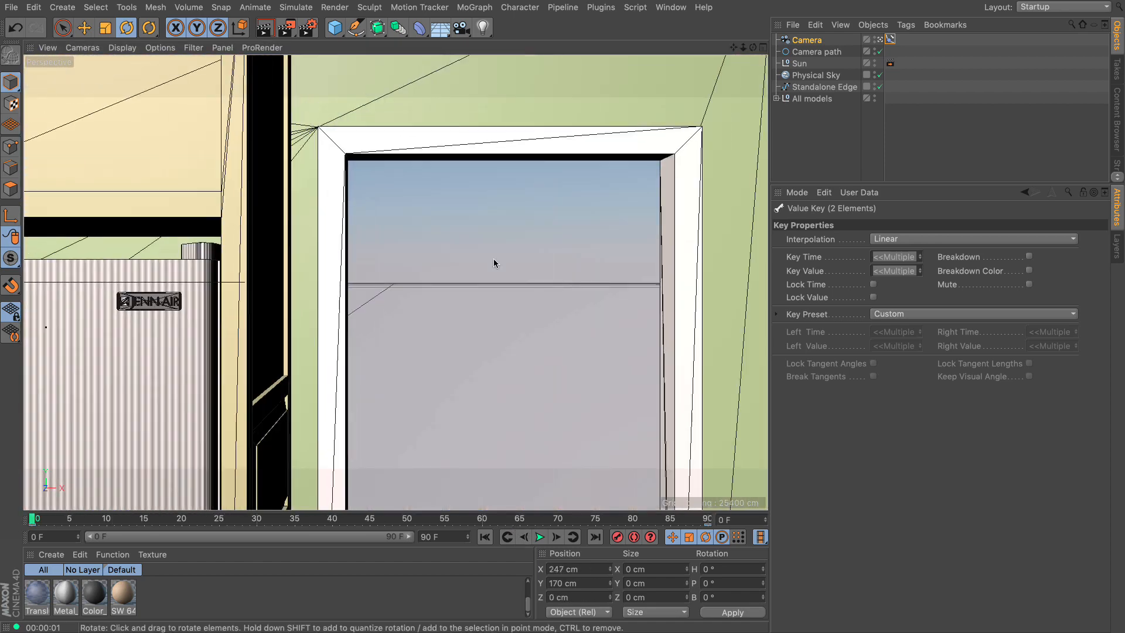
- Rename the Camera object as Render Camera
{"action": "double_click", "coordinate": [802, 40]}
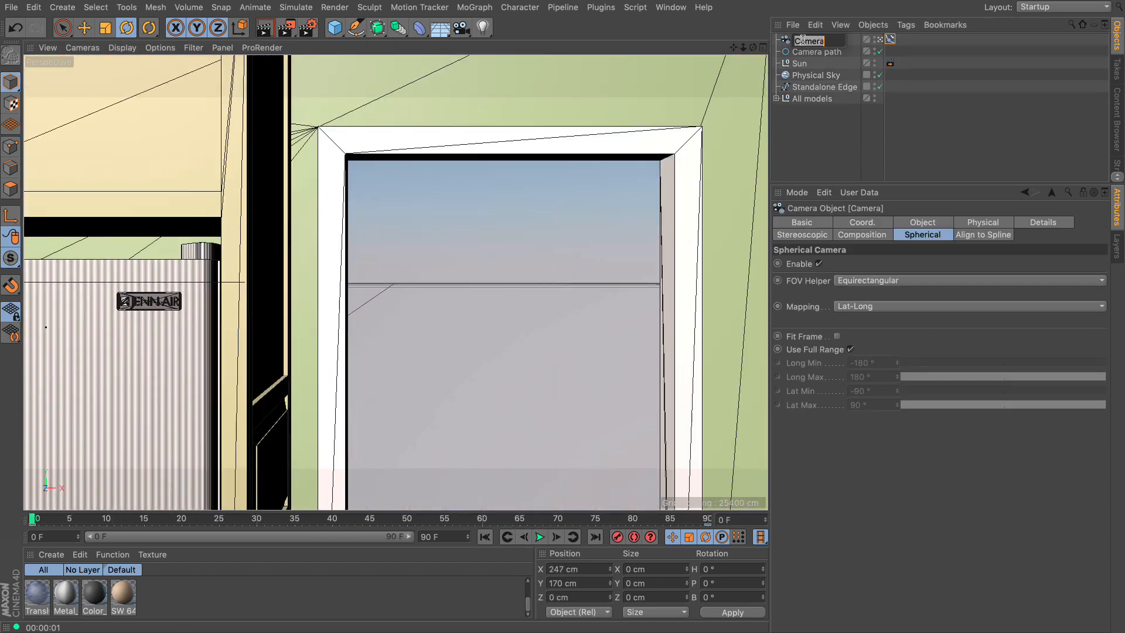
{"action": "type", "text": "Render Camera"}
{"action": "key", "text": "Return"}
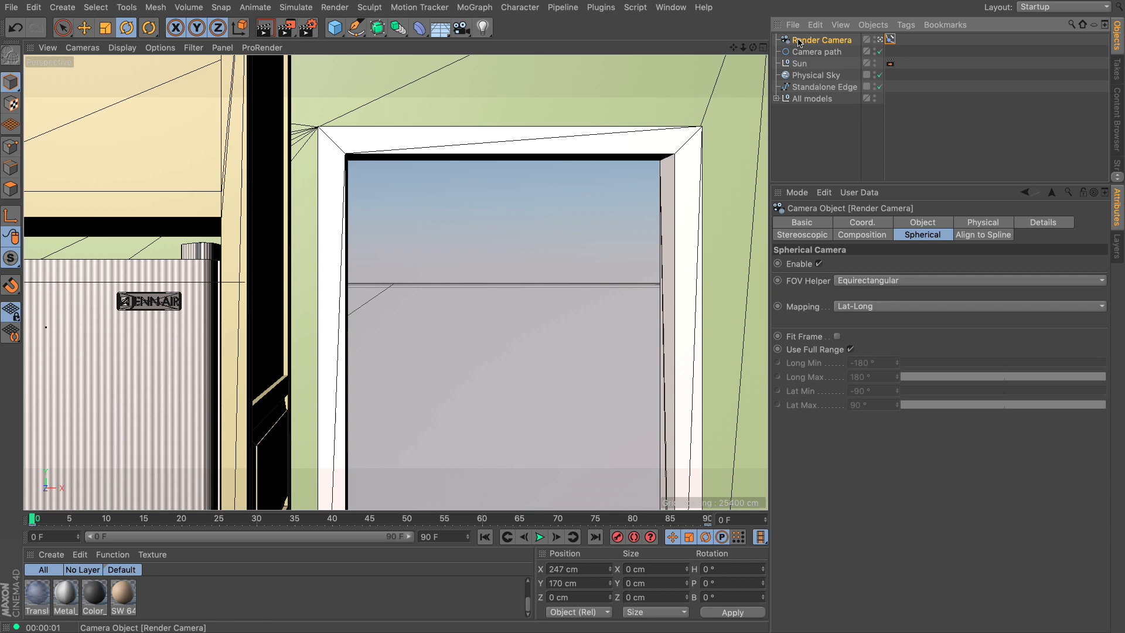
- Scrub the timeline back to frame 0 and show the Top view of the kitchen at full size
{"action": "mouse_move", "coordinate": [48, 520]}
{"action": "left_mouse_down"}
{"action": "mouse_move", "coordinate": [667, 527]}
{"action": "mouse_move", "coordinate": [29, 529]}
{"action": "left_mouse_up"}
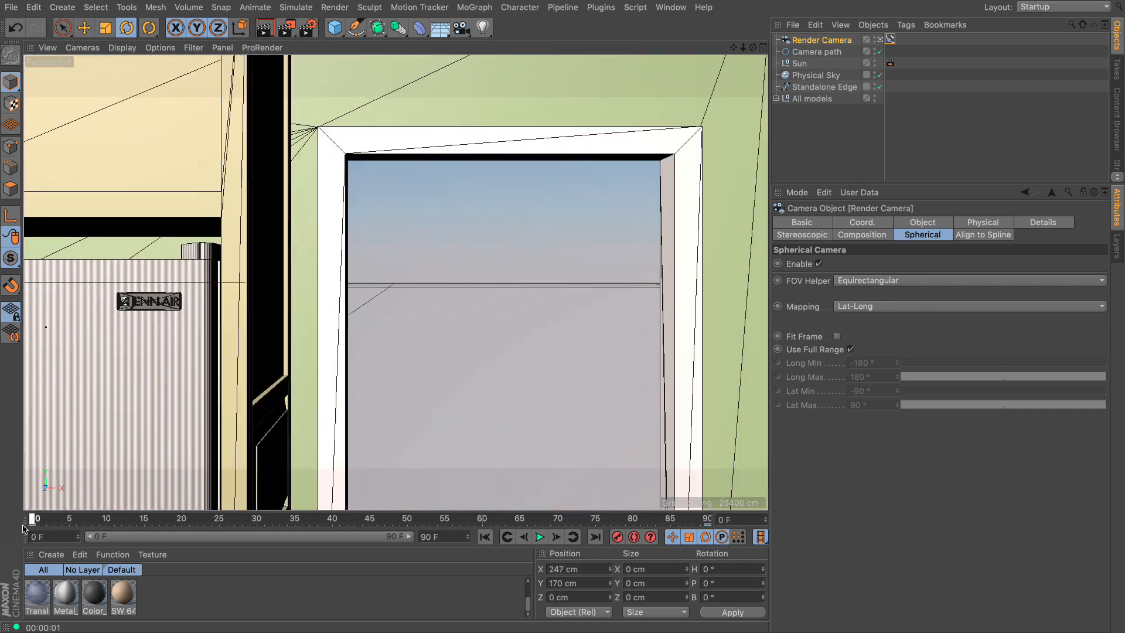
{"action": "left_click", "coordinate": [762, 47]}
{"action": "left_click", "coordinate": [763, 47]}
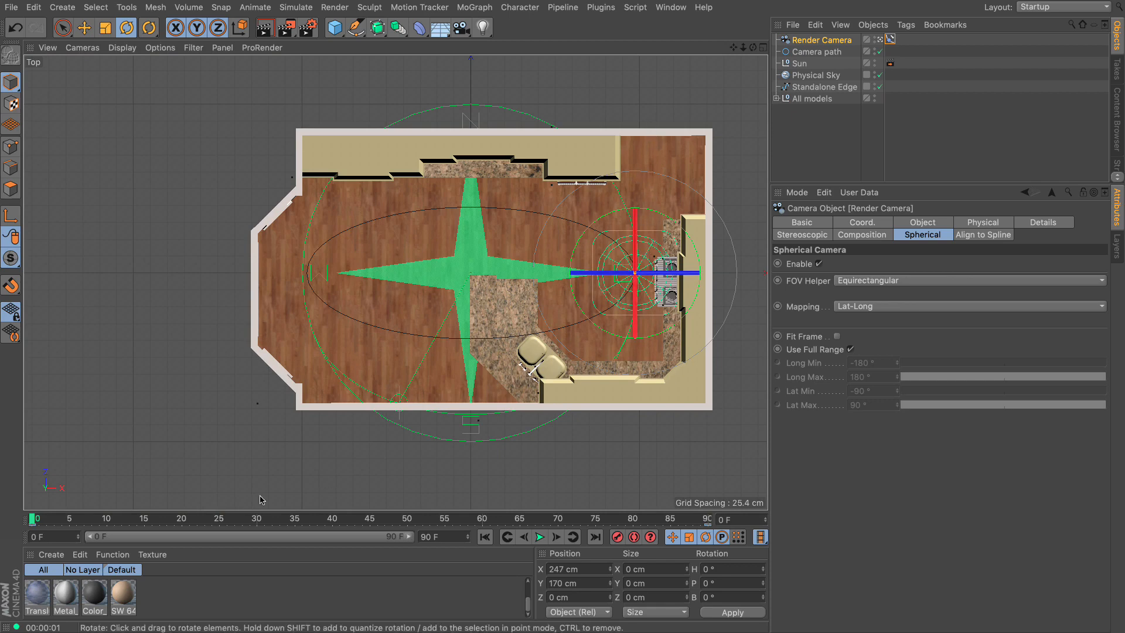
- Scrub the animation to frame 43 in the Top view to watch the Render Camera move along the path, and return to frame 0
{"action": "left_click_drag", "start_coordinate": [37, 517], "coordinate": [355, 457]}
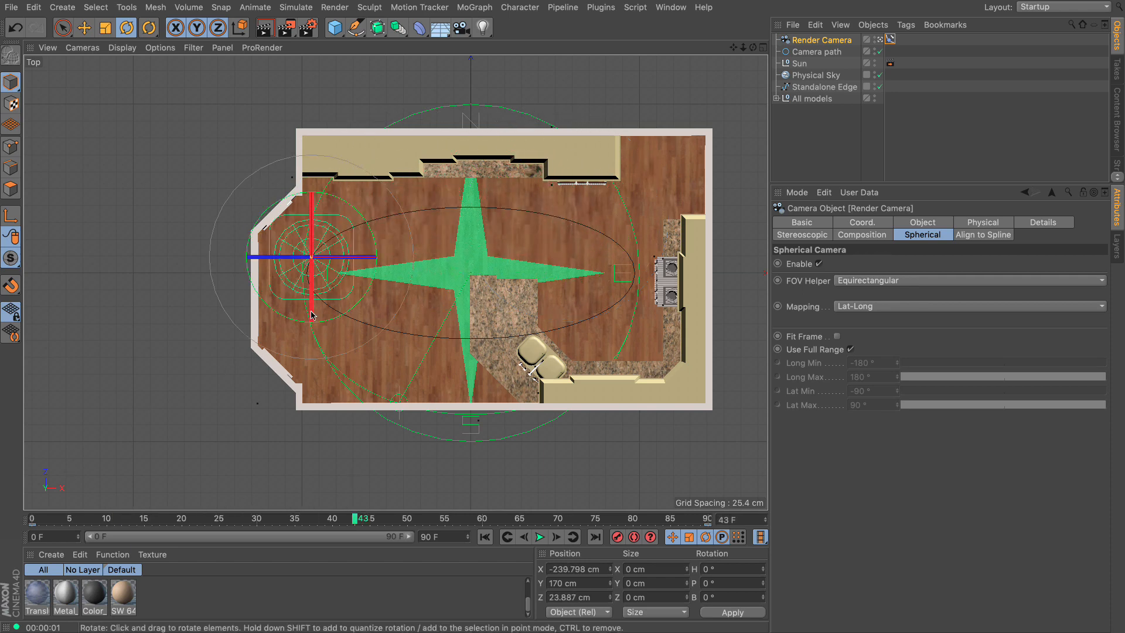
{"action": "left_click_drag", "start_coordinate": [356, 519], "coordinate": [32, 519]}
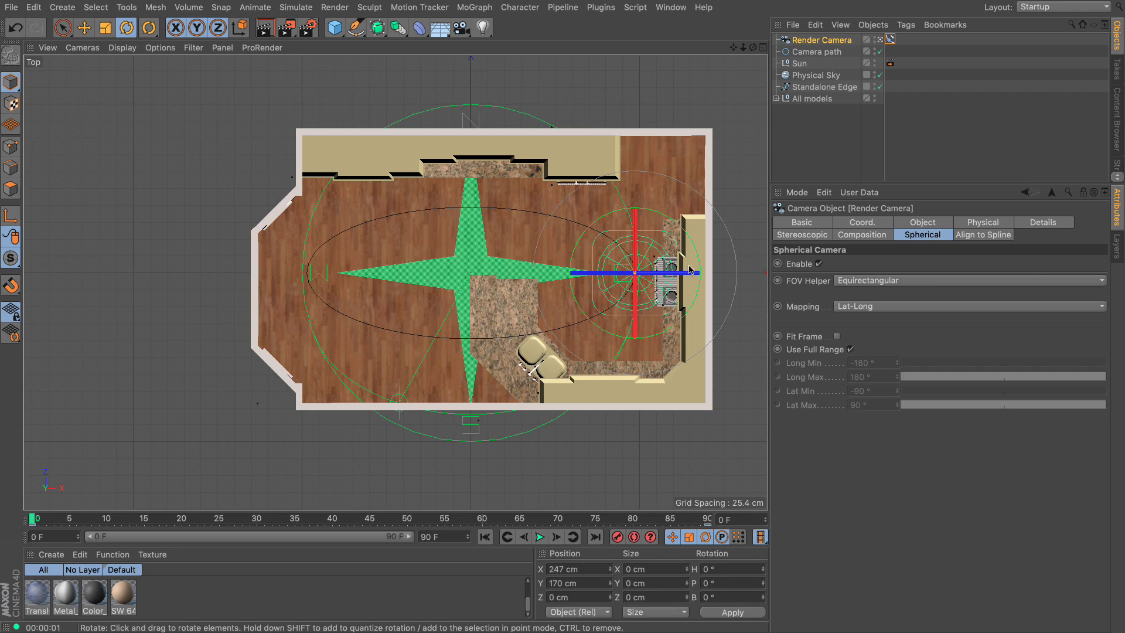
- Duplicate the Render Camera and rename the copy Orientation Camera
{"action": "left_click_drag", "start_coordinate": [811, 40], "coordinate": [823, 51]}
{"action": "double_click", "coordinate": [823, 52]}
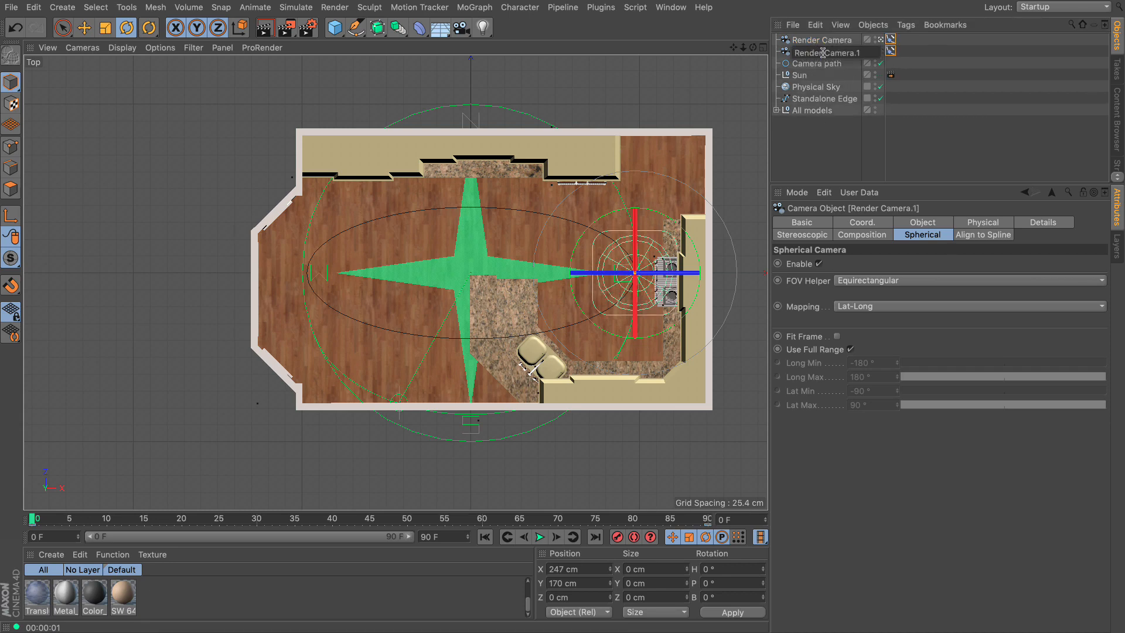
{"action": "double_click", "coordinate": [823, 53]}
{"action": "type", "text": "Orientation"}
{"action": "key", "text": "BackSpace"}
{"action": "key", "text": "BackSpace"}
{"action": "key", "text": "Return"}
{"action": "left_click", "coordinate": [857, 54]}
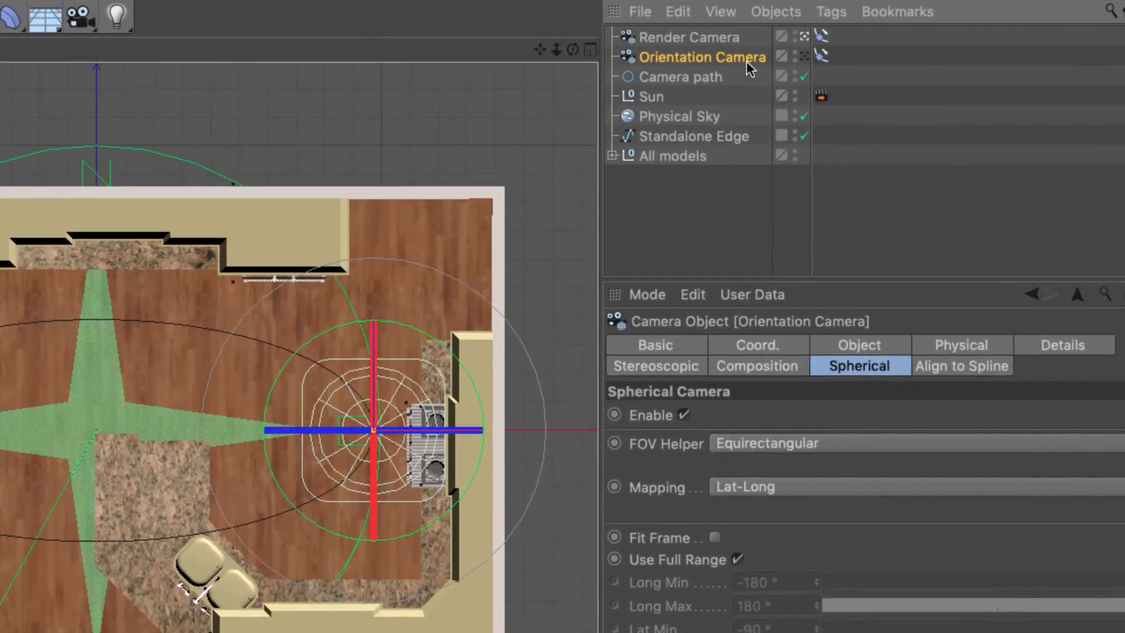
- Turn on Tangential in the Orientation Camera's Align to Spline tag
{"action": "left_click", "coordinate": [727, 42]}
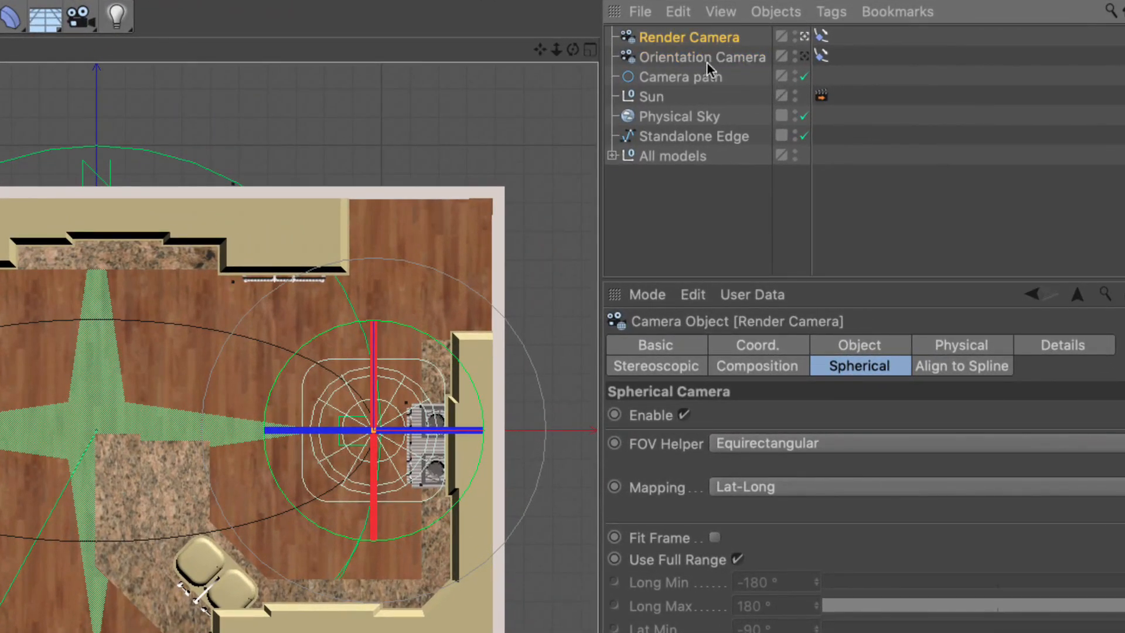
{"action": "left_click", "coordinate": [723, 61]}
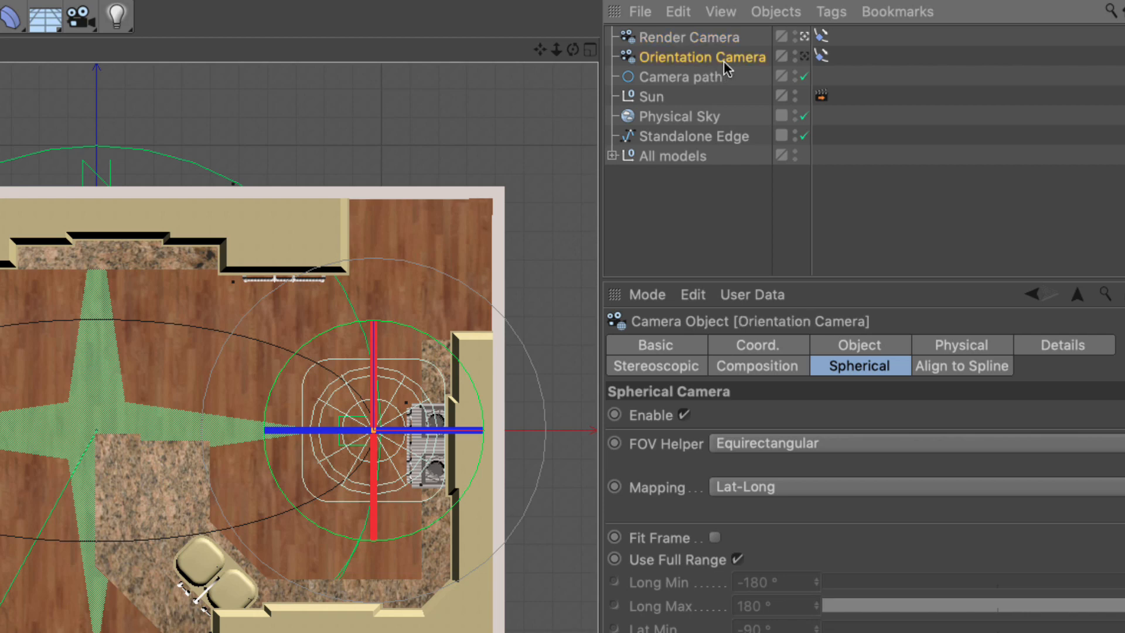
{"action": "left_click", "coordinate": [821, 56]}
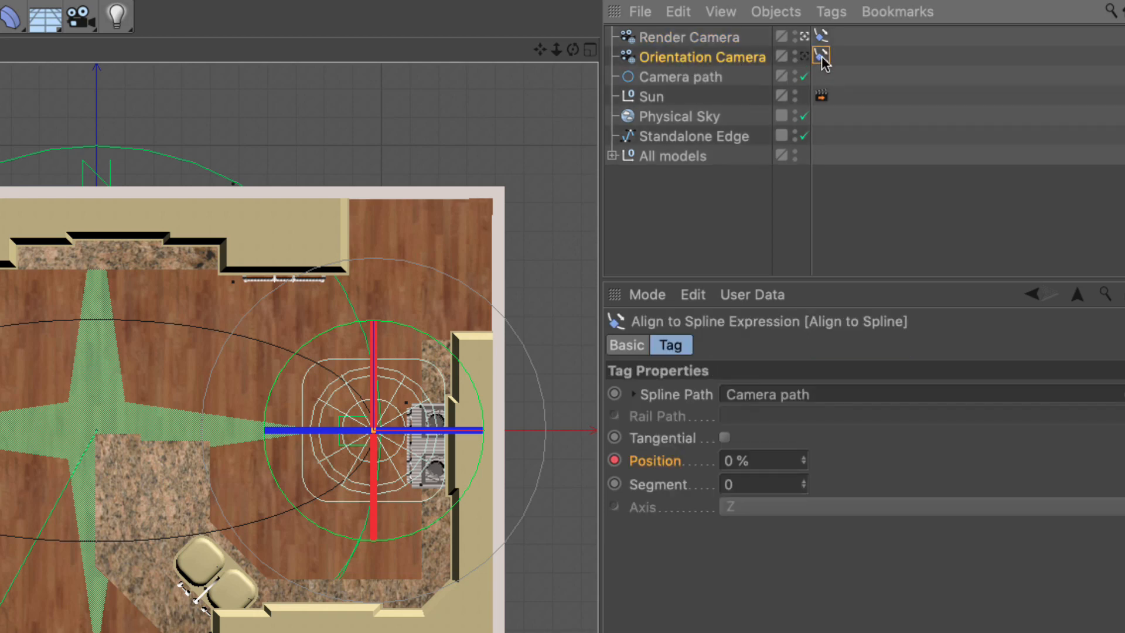
{"action": "left_click", "coordinate": [725, 437]}
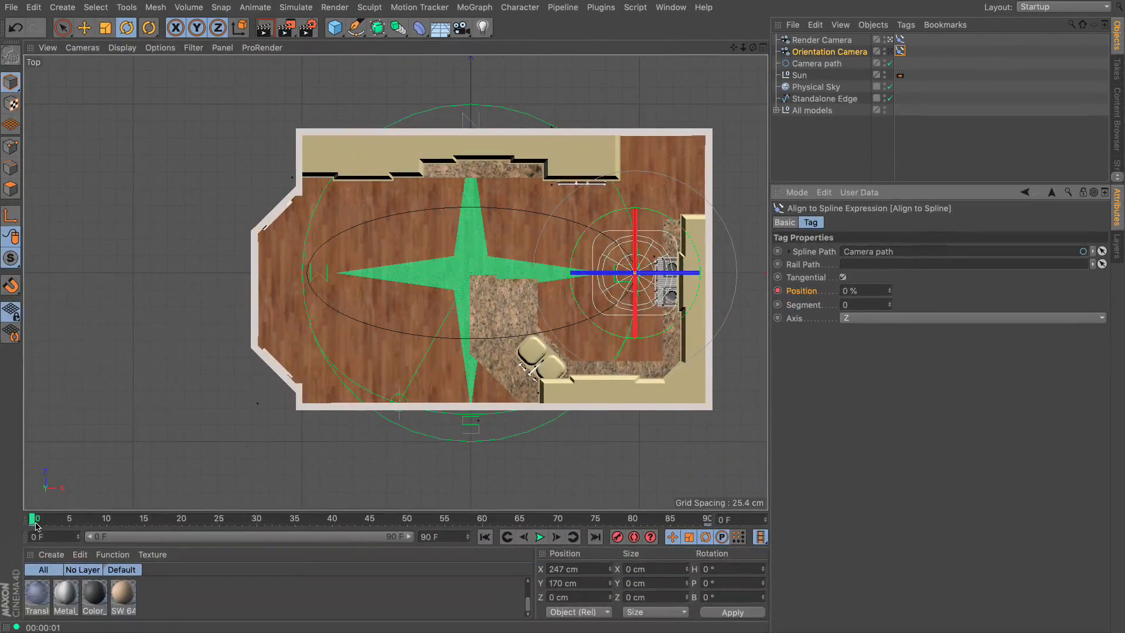
- Scrub to frame 7 to check the tangential rotation, view the Perspective at full size through the Orientation Camera, and scrub back to frame 0
{"action": "left_click_drag", "start_coordinate": [35, 521], "coordinate": [85, 520]}
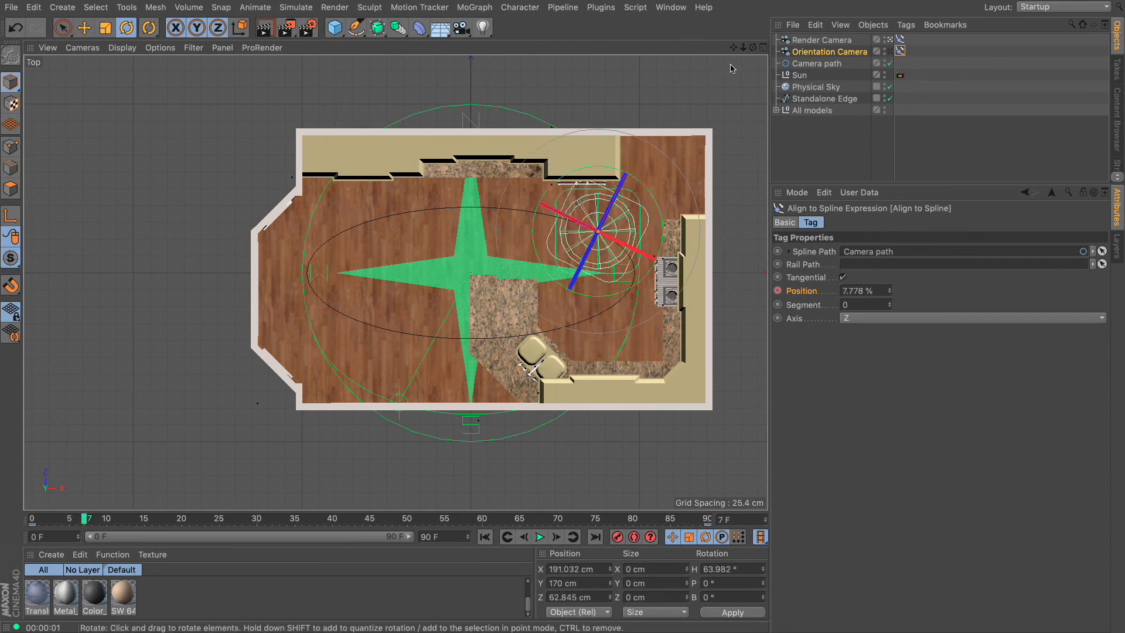
{"action": "left_click", "coordinate": [763, 48]}
{"action": "left_click", "coordinate": [391, 47]}
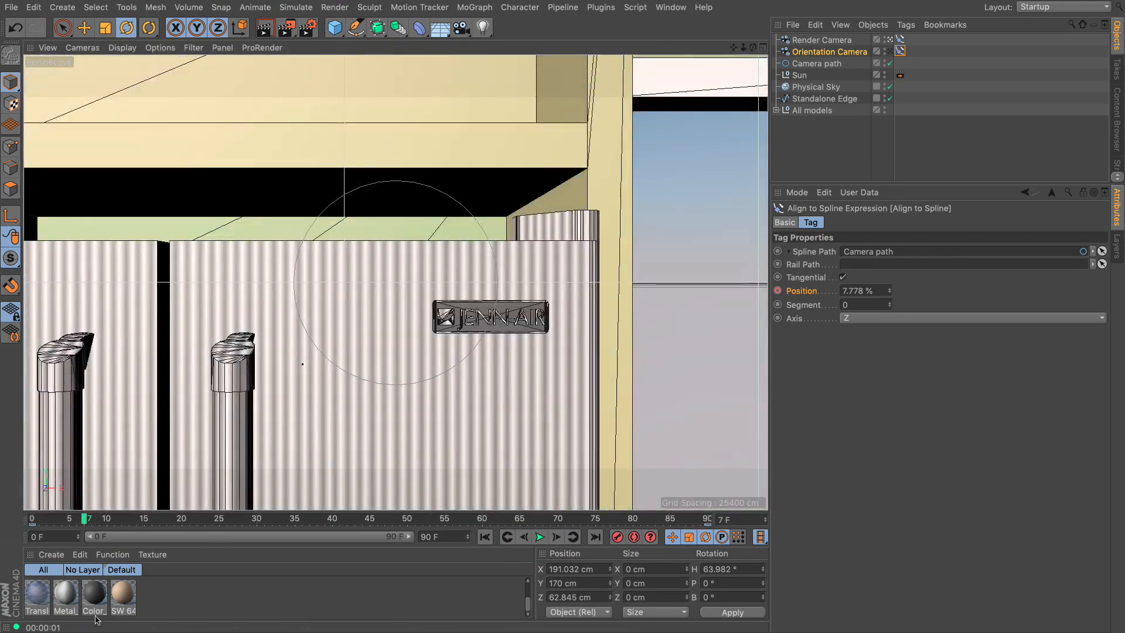
{"action": "left_click_drag", "start_coordinate": [79, 521], "coordinate": [32, 520]}
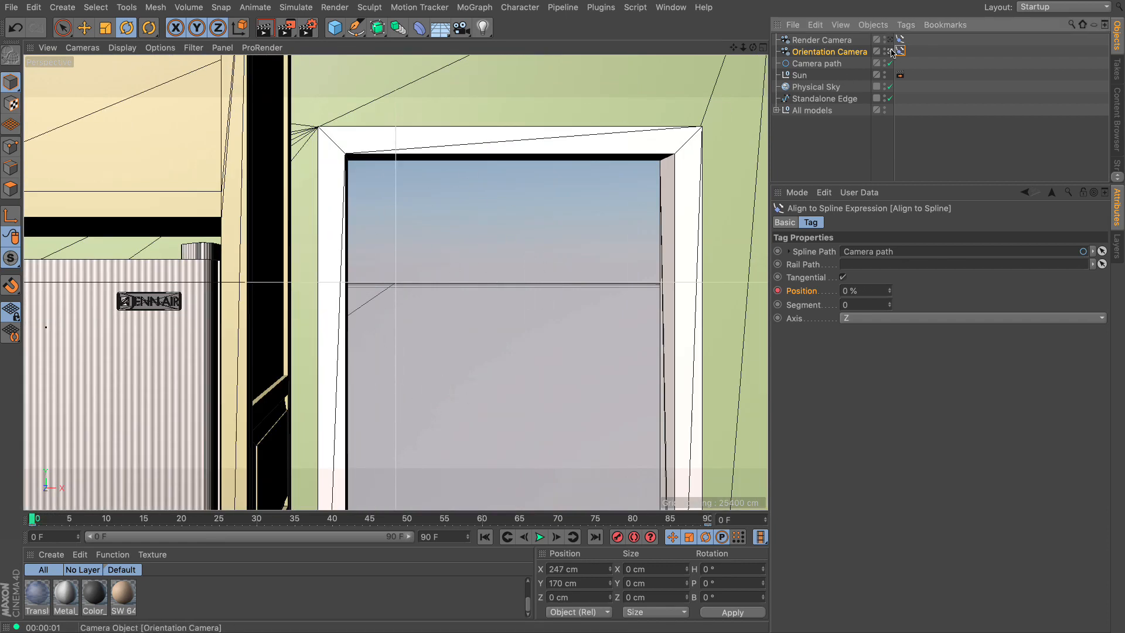
{"action": "mouse_move", "coordinate": [34, 521]}
{"action": "left_mouse_down"}
{"action": "mouse_move", "coordinate": [83, 521]}
{"action": "mouse_move", "coordinate": [32, 521]}
{"action": "left_mouse_up"}
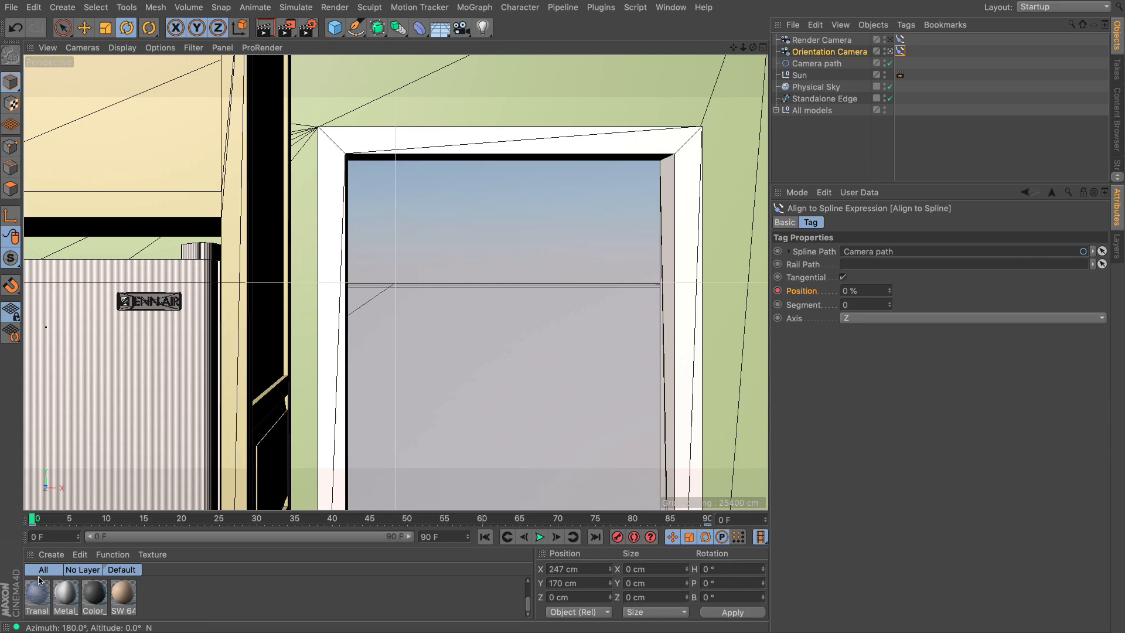
{"action": "left_click_drag", "start_coordinate": [37, 521], "coordinate": [32, 590]}
- Show the Top view at full size, activate the Move tool, and scrub the Orientation Camera's animation, returning to frame 0
{"action": "left_click", "coordinate": [762, 48]}
{"action": "left_click", "coordinate": [763, 48]}
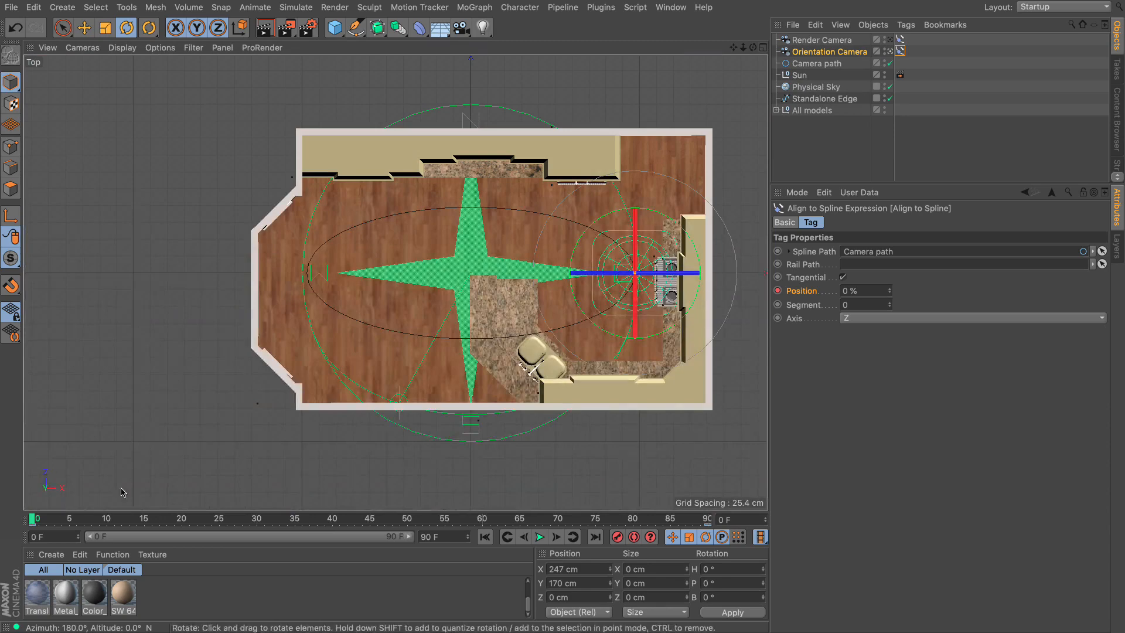
{"action": "mouse_move", "coordinate": [38, 521]}
{"action": "left_mouse_down"}
{"action": "mouse_move", "coordinate": [249, 532]}
{"action": "mouse_move", "coordinate": [418, 520]}
{"action": "mouse_move", "coordinate": [30, 520]}
{"action": "left_mouse_up"}
{"action": "left_click", "coordinate": [85, 27]}
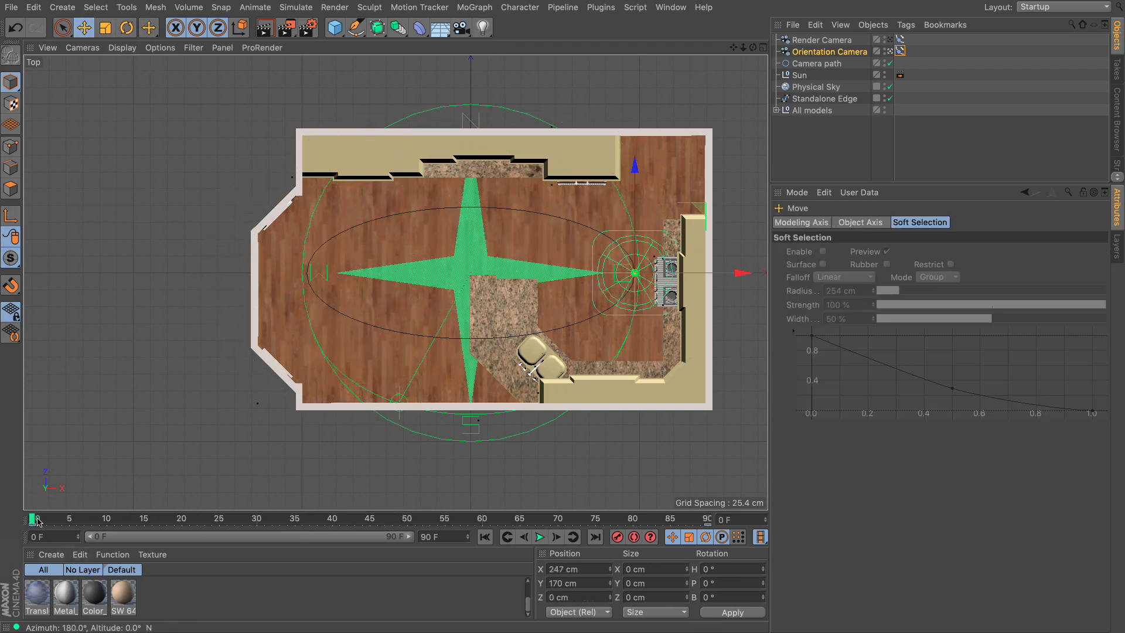
{"action": "mouse_move", "coordinate": [37, 521]}
{"action": "left_mouse_down"}
{"action": "mouse_move", "coordinate": [720, 505]}
{"action": "mouse_move", "coordinate": [33, 519]}
{"action": "left_mouse_up"}
- Expand All models and its Group of interest and select the Solid02 polygon object
{"action": "left_click", "coordinate": [777, 111]}
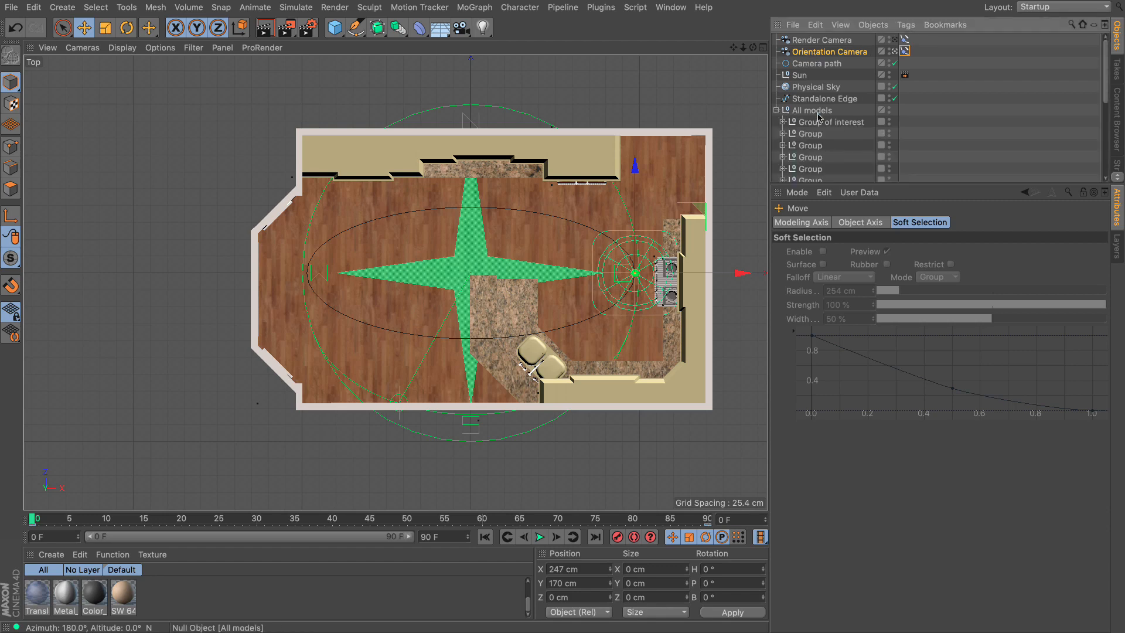
{"action": "left_click", "coordinate": [783, 122]}
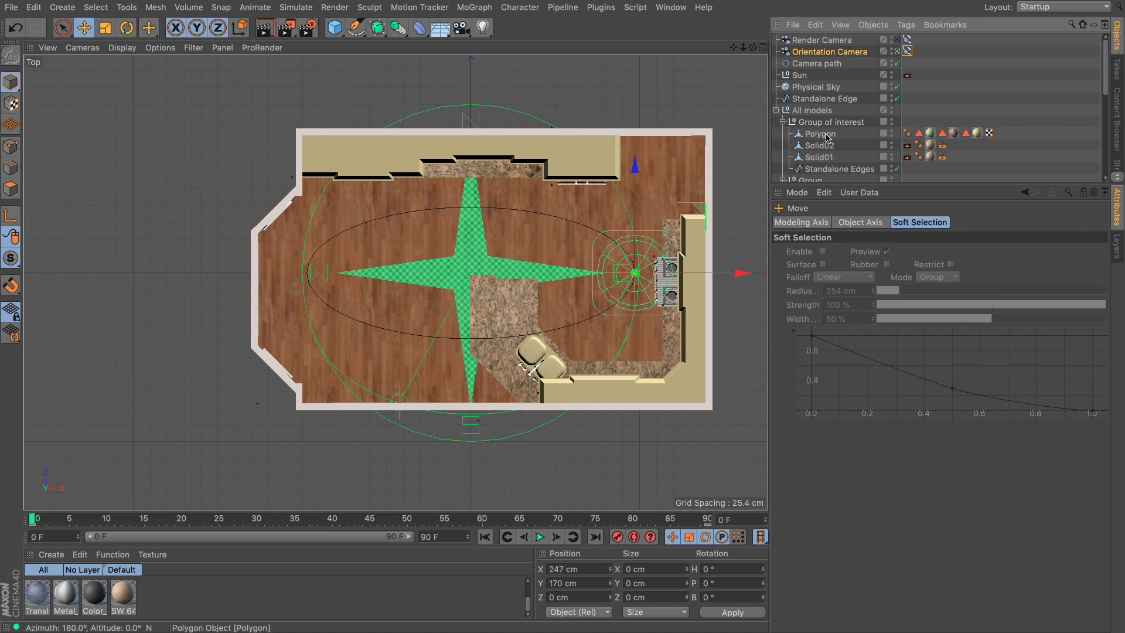
{"action": "left_click", "coordinate": [825, 147]}
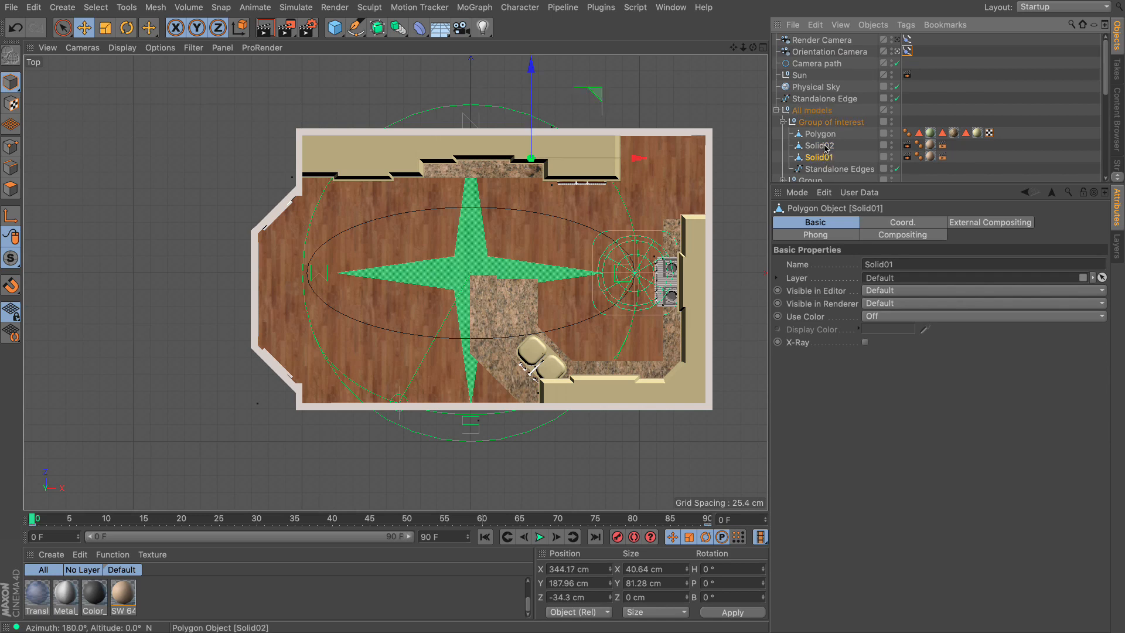
{"action": "left_click_drag", "start_coordinate": [442, 79], "coordinate": [444, 99]}
{"action": "key", "text": "super+z"}
- Show the Perspective view at full size, leave the Orientation Camera's view, and frame Solid02
{"action": "left_click", "coordinate": [762, 47]}
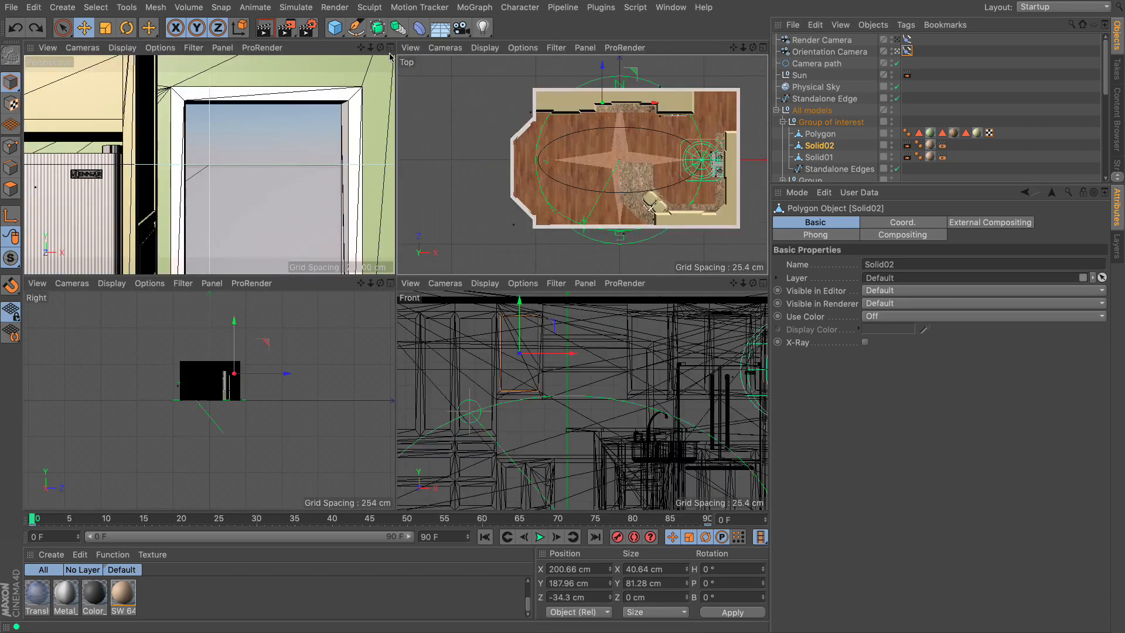
{"action": "left_click", "coordinate": [390, 48]}
{"action": "left_click", "coordinate": [898, 51]}
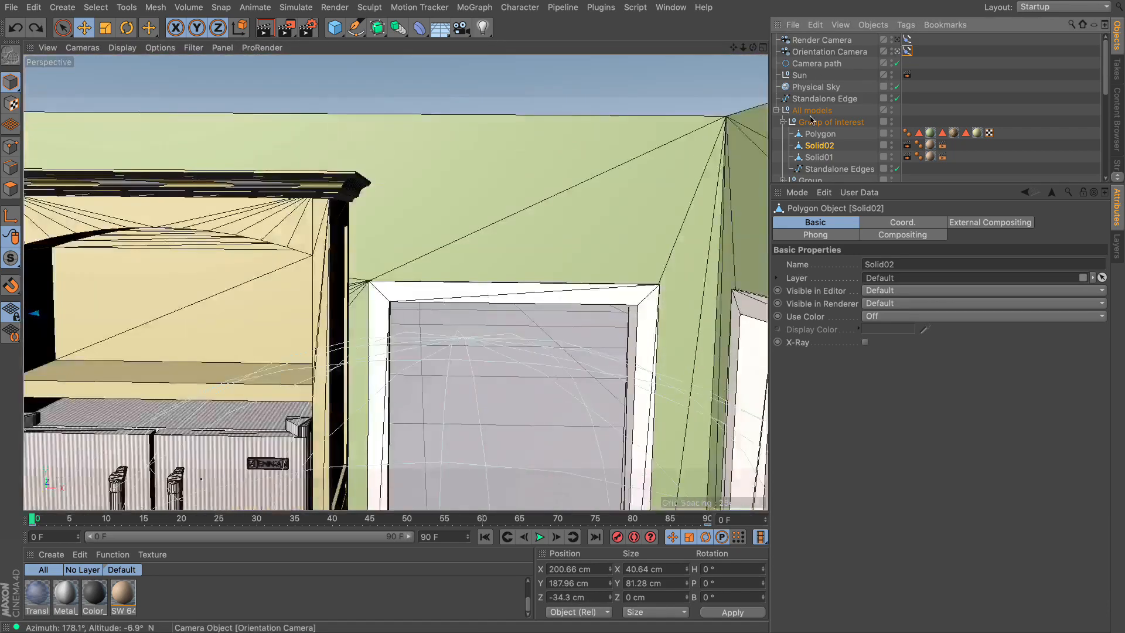
{"action": "key", "text": "s"}
{"action": "left_click_drag", "start_coordinate": [482, 246], "coordinate": [398, 321], "text": "alt"}
{"action": "scroll", "coordinate": [492, 258], "scroll_direction": "down", "scroll_amount": 2}
{"action": "key", "text": "ctrl+z"}
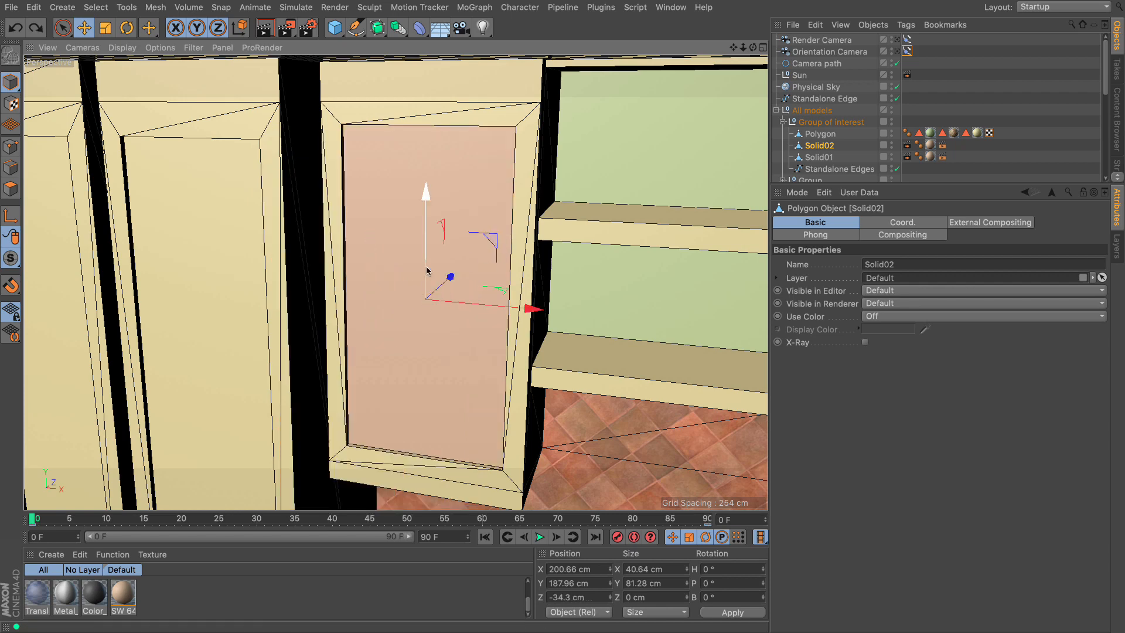
- Inspect Solid02's External Compositing tag, frame Solid01 in the Perspective view, and compare the two cabinet-door solids
{"action": "left_click", "coordinate": [907, 144]}
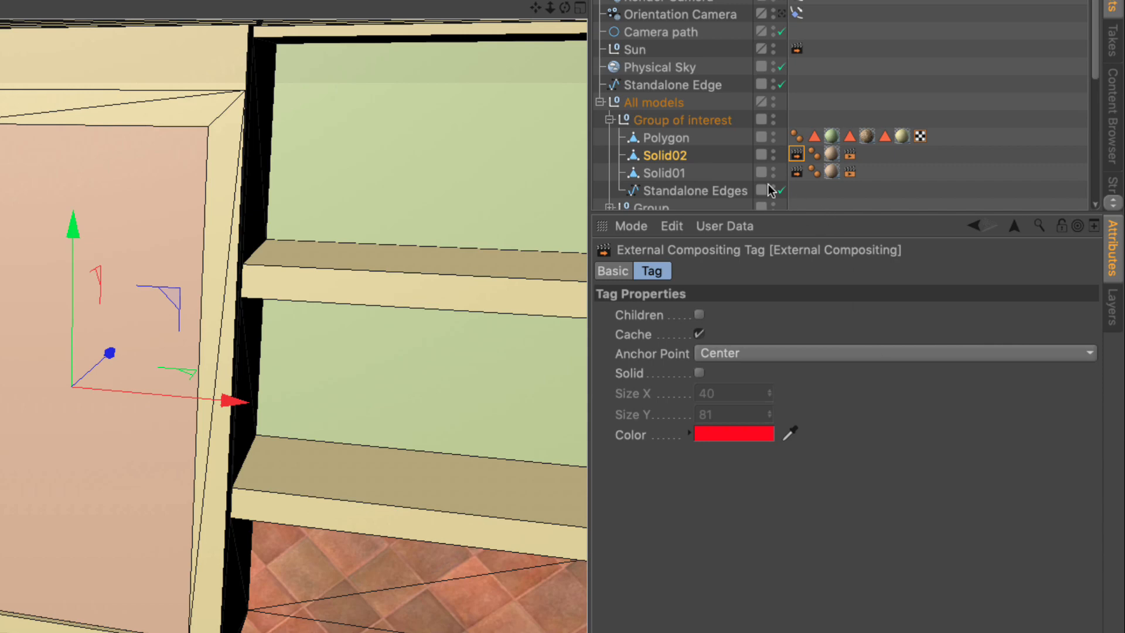
{"action": "left_click", "coordinate": [668, 176]}
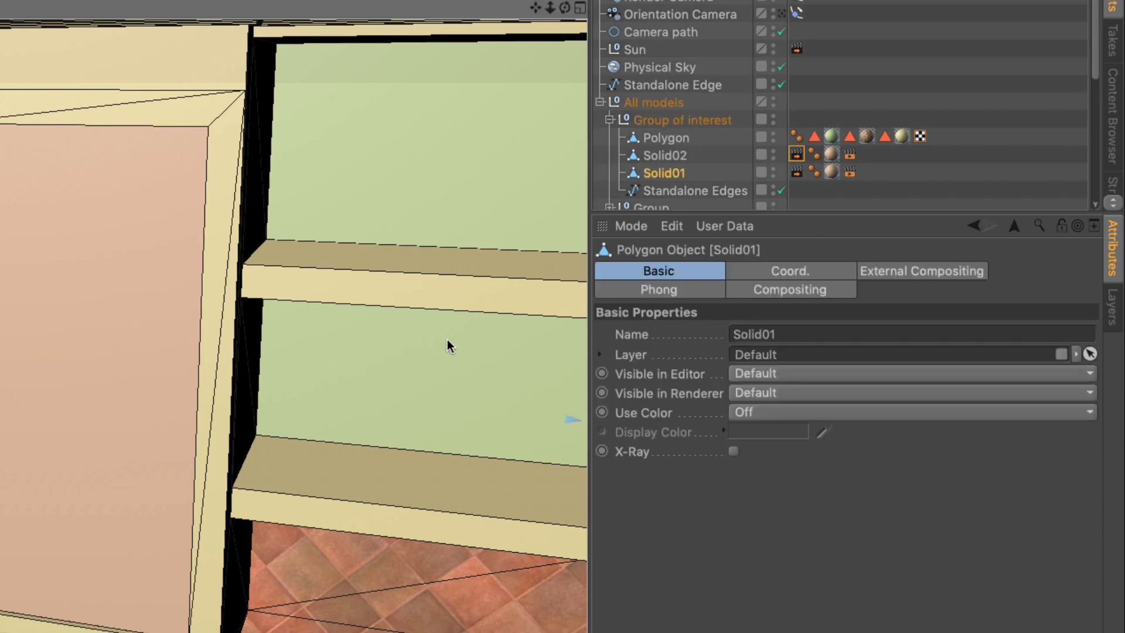
{"action": "key", "text": "o"}
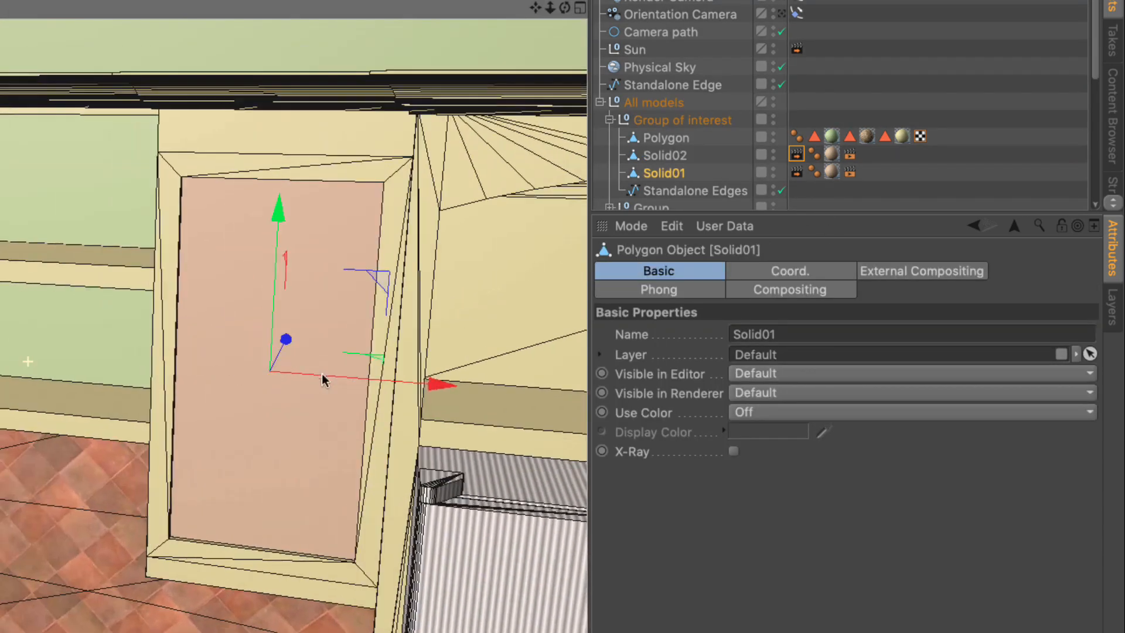
{"action": "left_click", "coordinate": [674, 157]}
{"action": "left_click", "coordinate": [670, 174]}
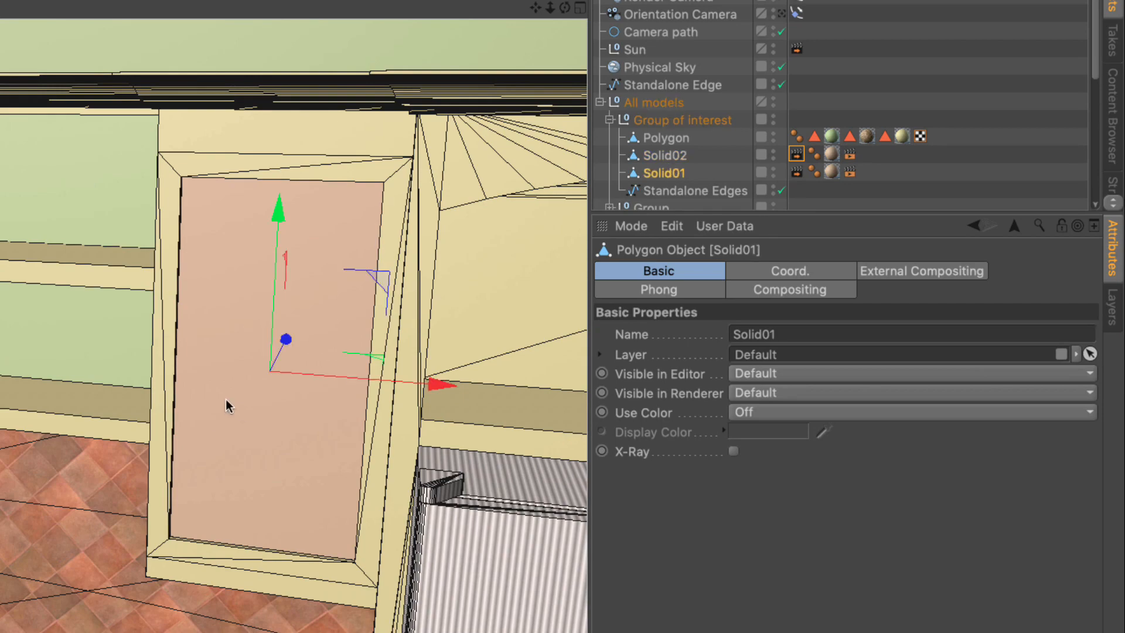
{"action": "left_click", "coordinate": [679, 156]}
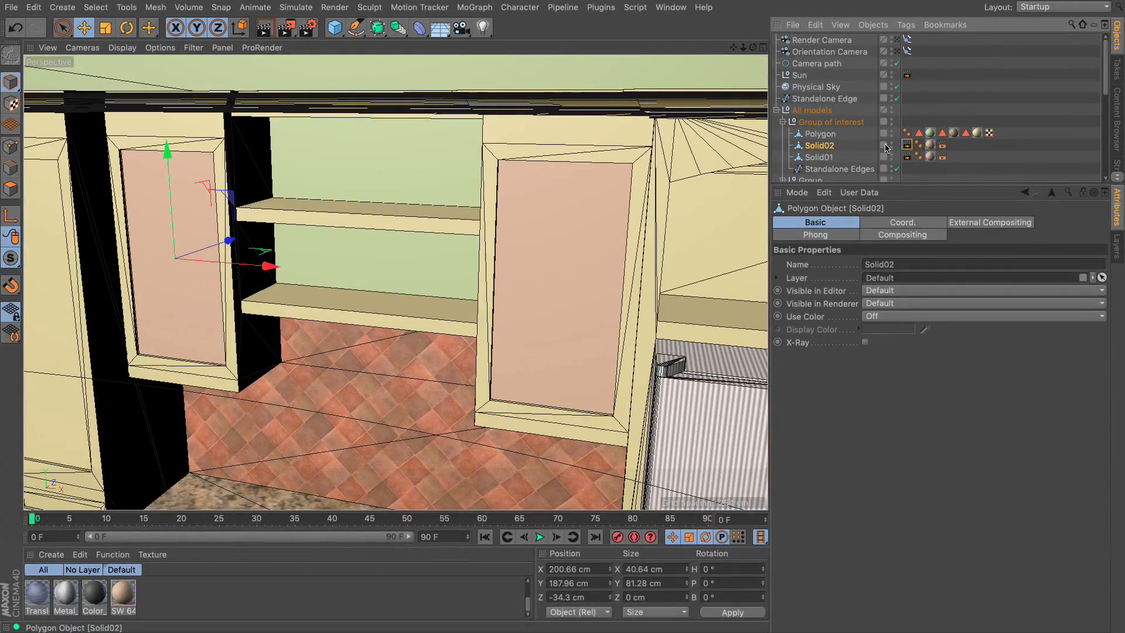
{"action": "left_click", "coordinate": [819, 157]}
{"action": "left_click", "coordinate": [825, 146]}
- Collapse Group of interest and All models, and frame the Sun null in the Perspective view
{"action": "left_click", "coordinate": [840, 41]}
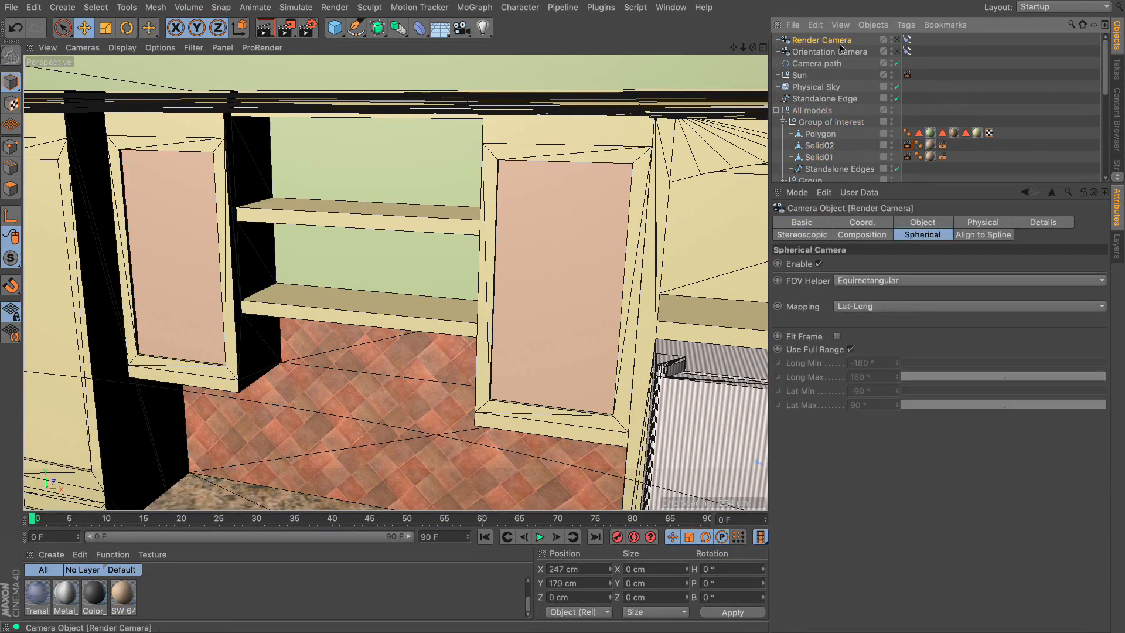
{"action": "left_click", "coordinate": [782, 122]}
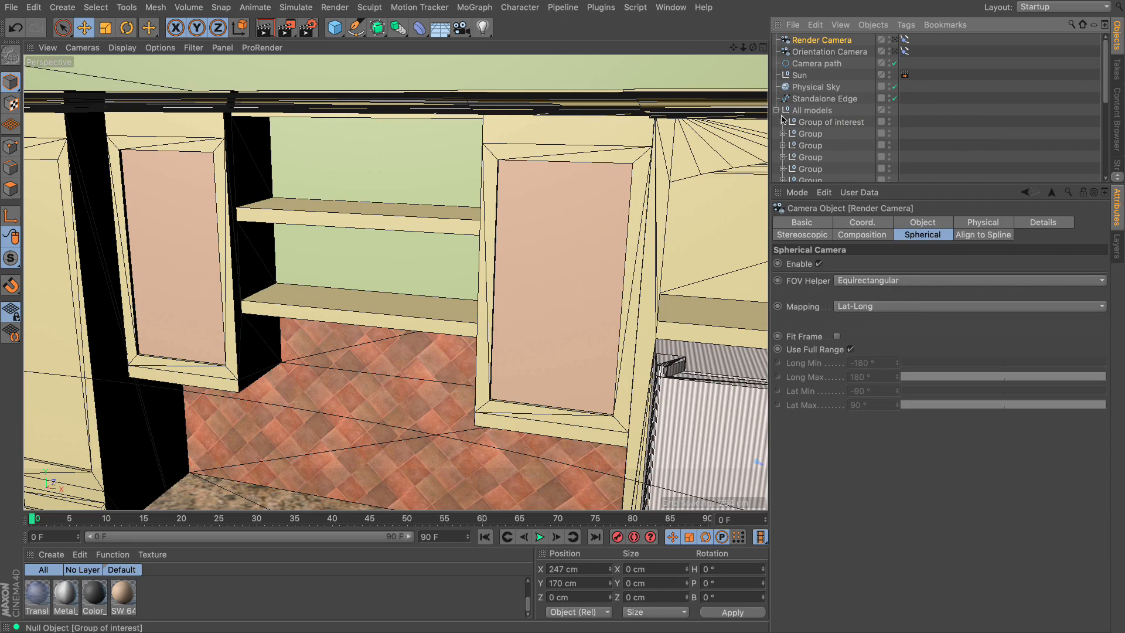
{"action": "left_click", "coordinate": [776, 110]}
{"action": "left_click", "coordinate": [801, 76]}
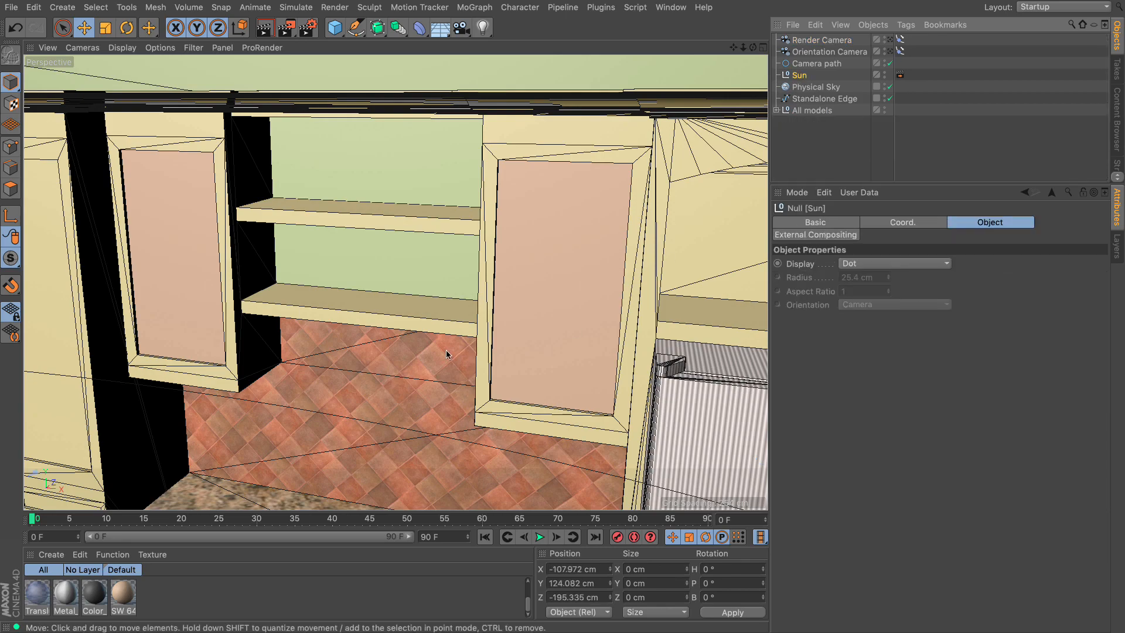
{"action": "scroll", "coordinate": [422, 275], "scroll_direction": "down", "scroll_amount": 5}
{"action": "left_click_drag", "start_coordinate": [387, 286], "coordinate": [503, 311]}
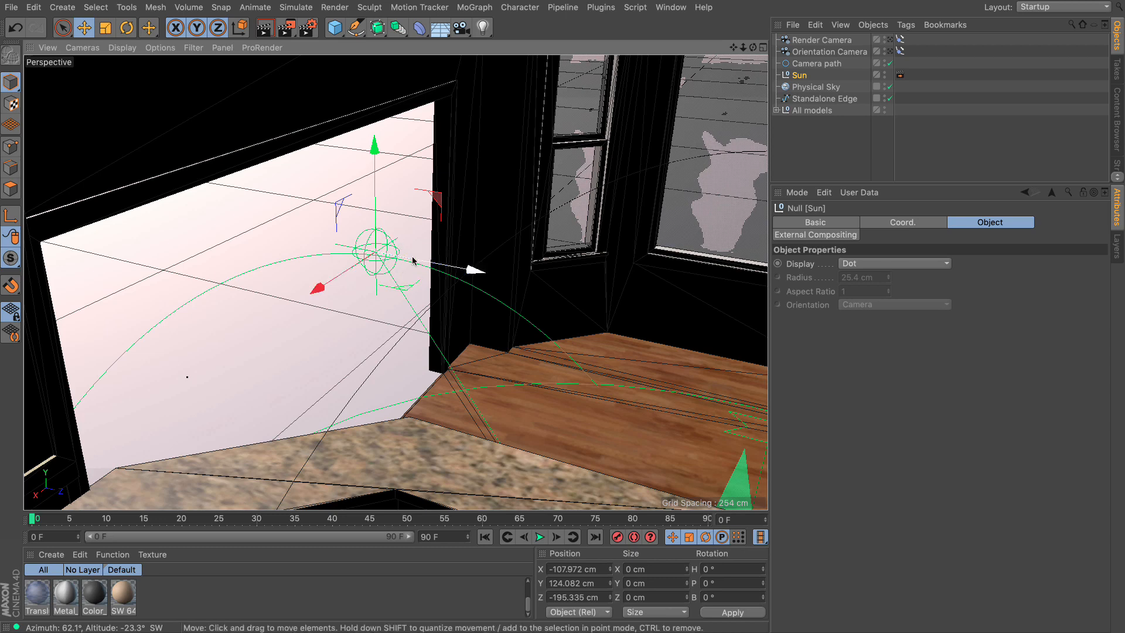
- Switch the Perspective view to the Render Camera at frame 0 and clear the object selection
{"action": "left_click", "coordinate": [900, 39]}
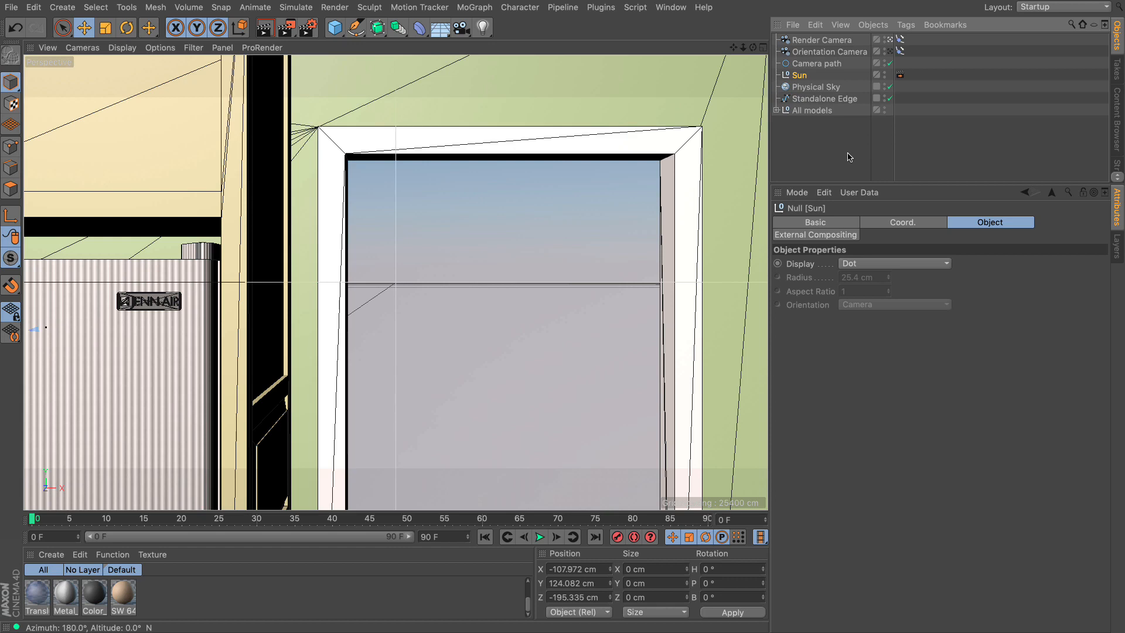
{"action": "left_click", "coordinate": [818, 160]}
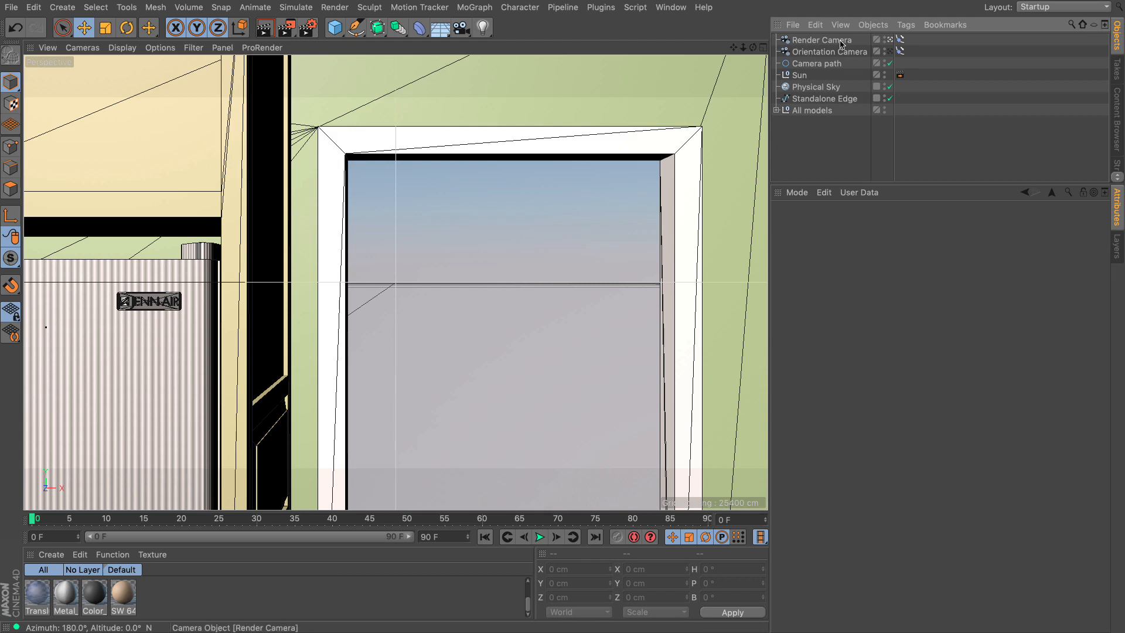
{"action": "mouse_move", "coordinate": [32, 520]}
{"action": "left_mouse_down"}
{"action": "mouse_move", "coordinate": [140, 522]}
{"action": "mouse_move", "coordinate": [32, 520]}
{"action": "left_mouse_up"}
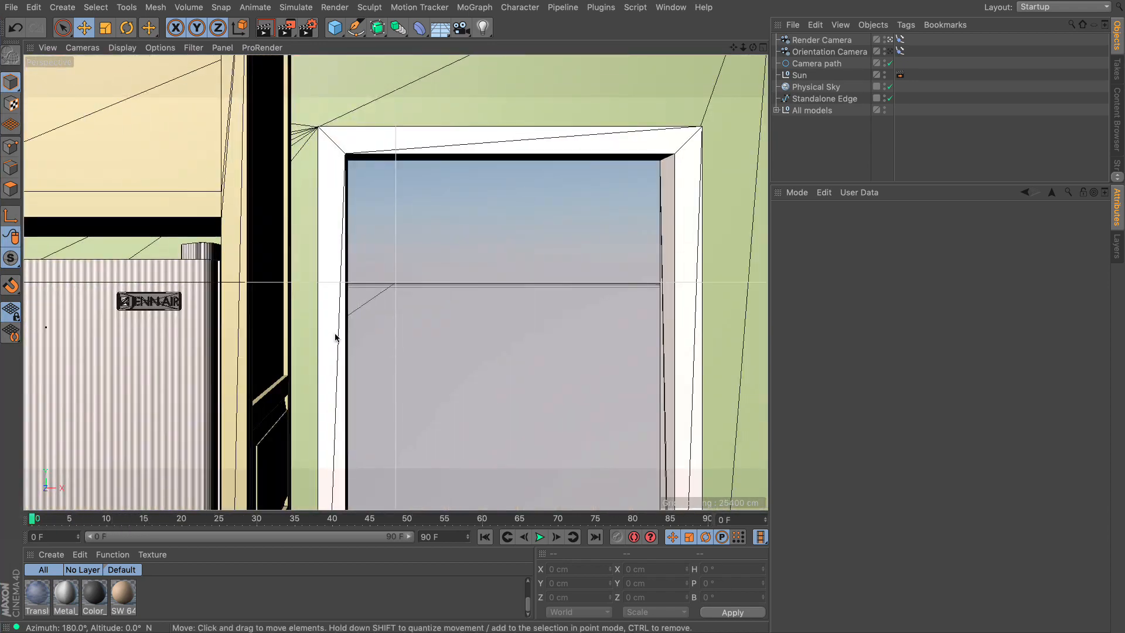
- Open the render settings and review the Output size and frame range, the Save format, and the compositing project file options
{"action": "left_click", "coordinate": [308, 27]}
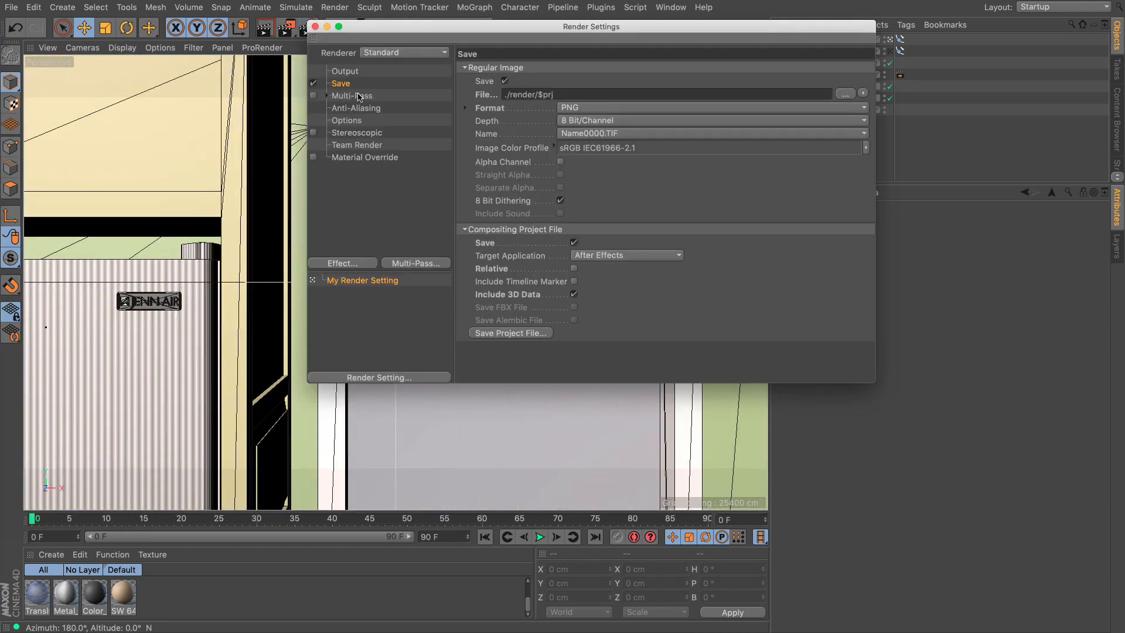
{"action": "left_click", "coordinate": [345, 71]}
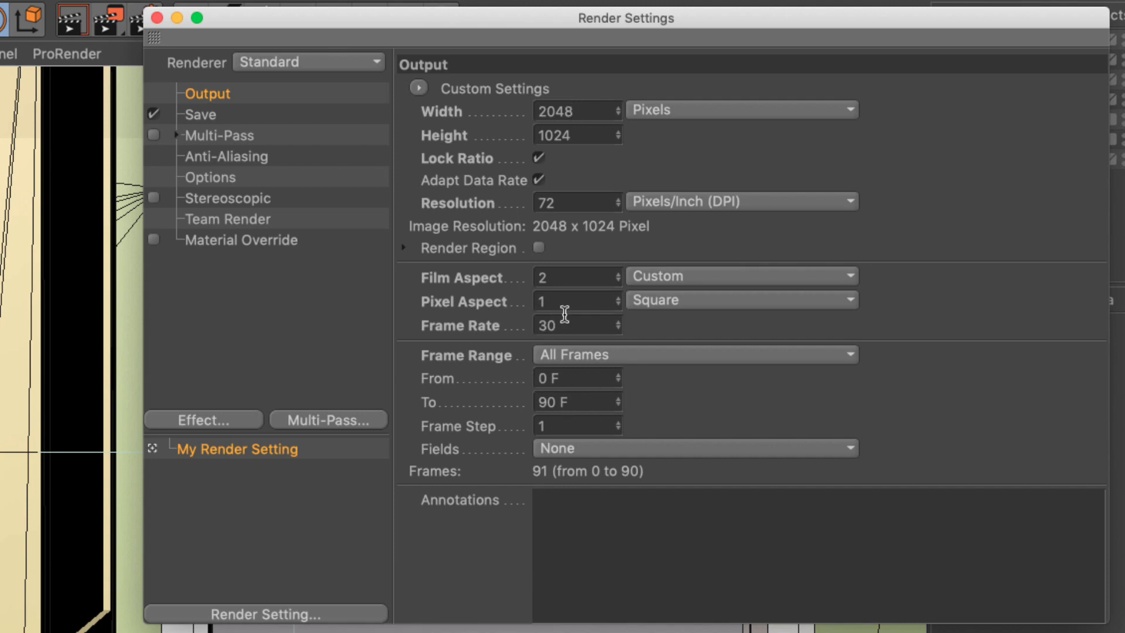
{"action": "left_click", "coordinate": [204, 115]}
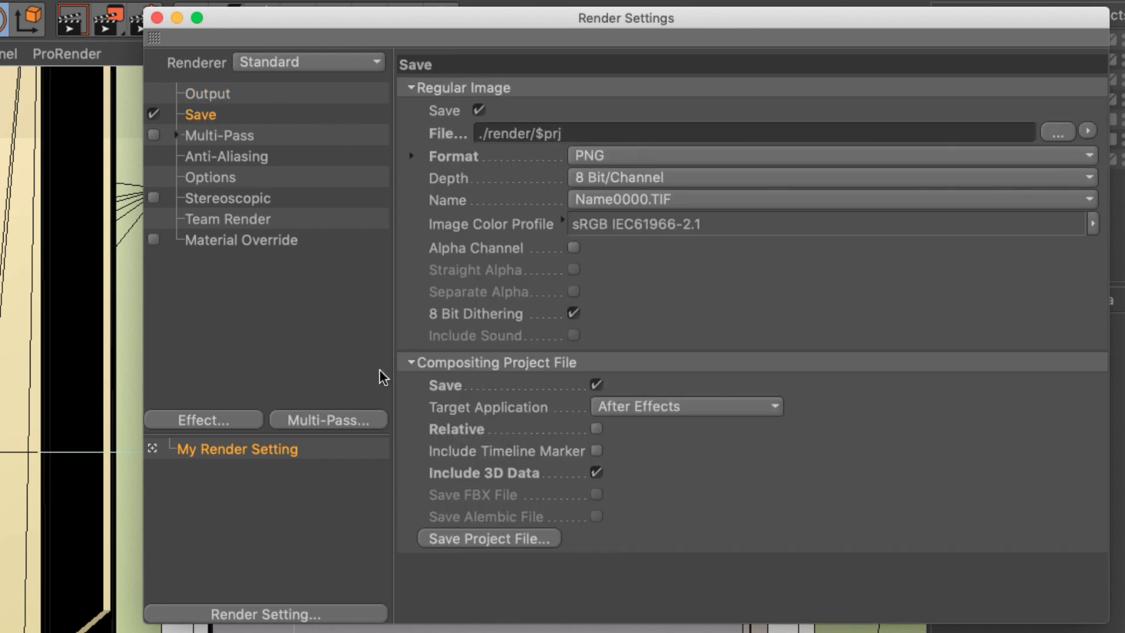
{"action": "left_click", "coordinate": [410, 363]}
{"action": "left_click", "coordinate": [410, 363]}
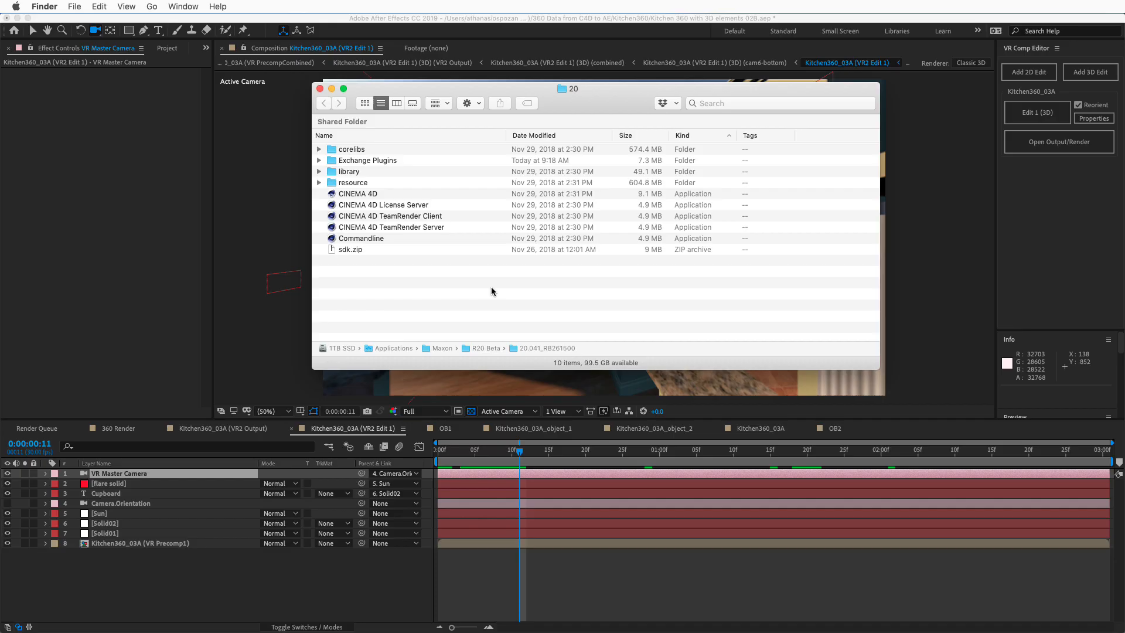
- In Finder, browse from Exchange Plugins through aftereffects, Importer and OSX to the CS_CC folder
{"action": "double_click", "coordinate": [362, 161]}
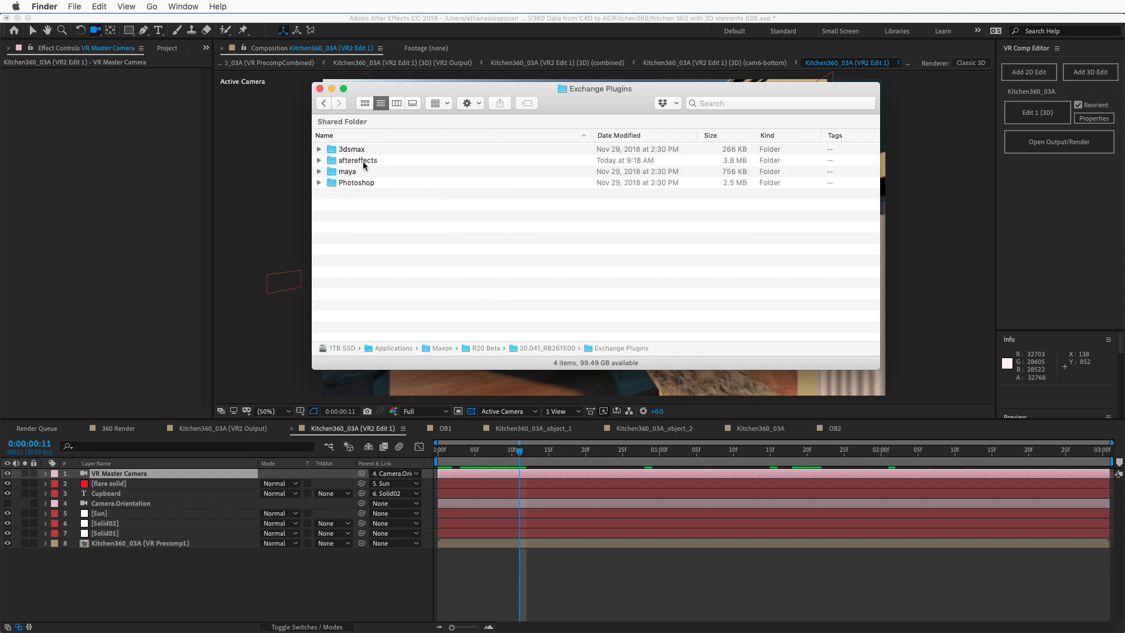
{"action": "double_click", "coordinate": [363, 162]}
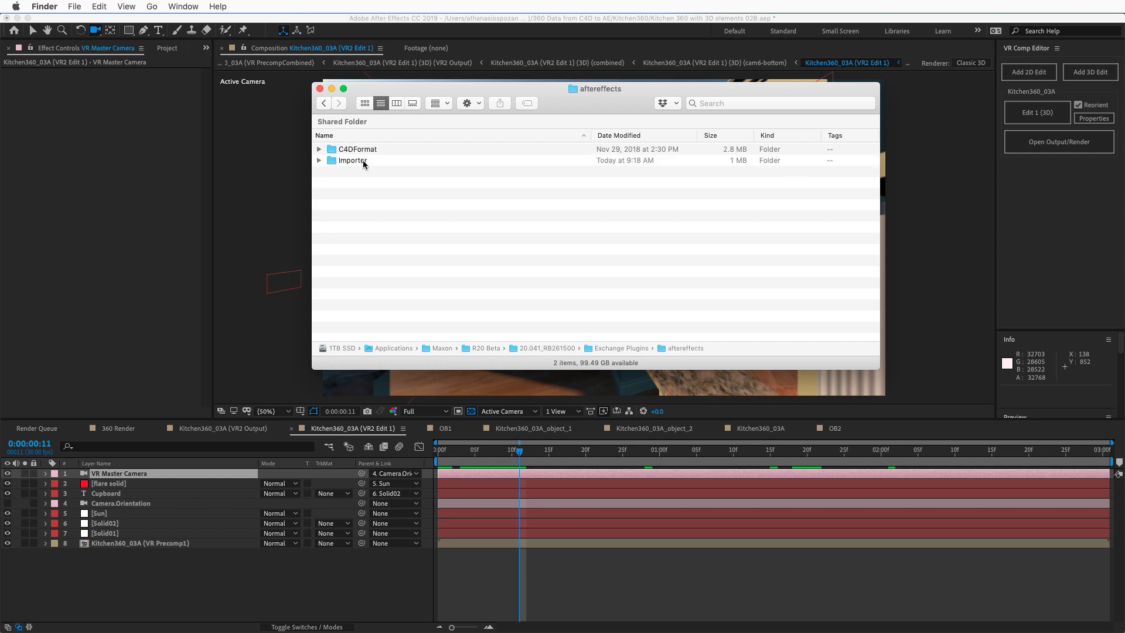
{"action": "double_click", "coordinate": [363, 162]}
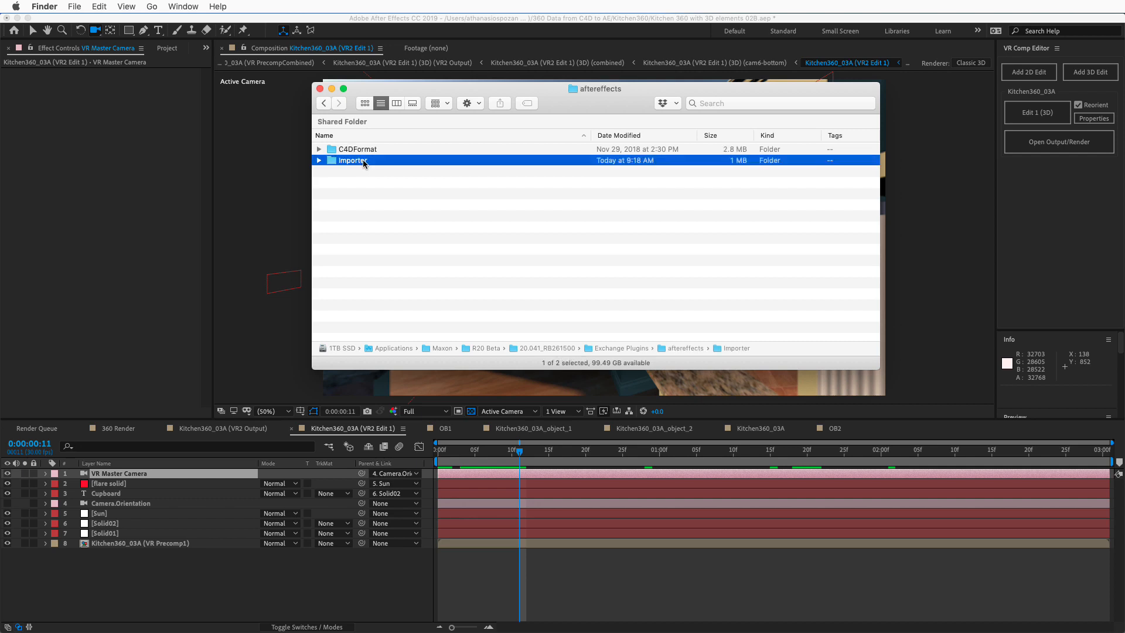
{"action": "double_click", "coordinate": [354, 149]}
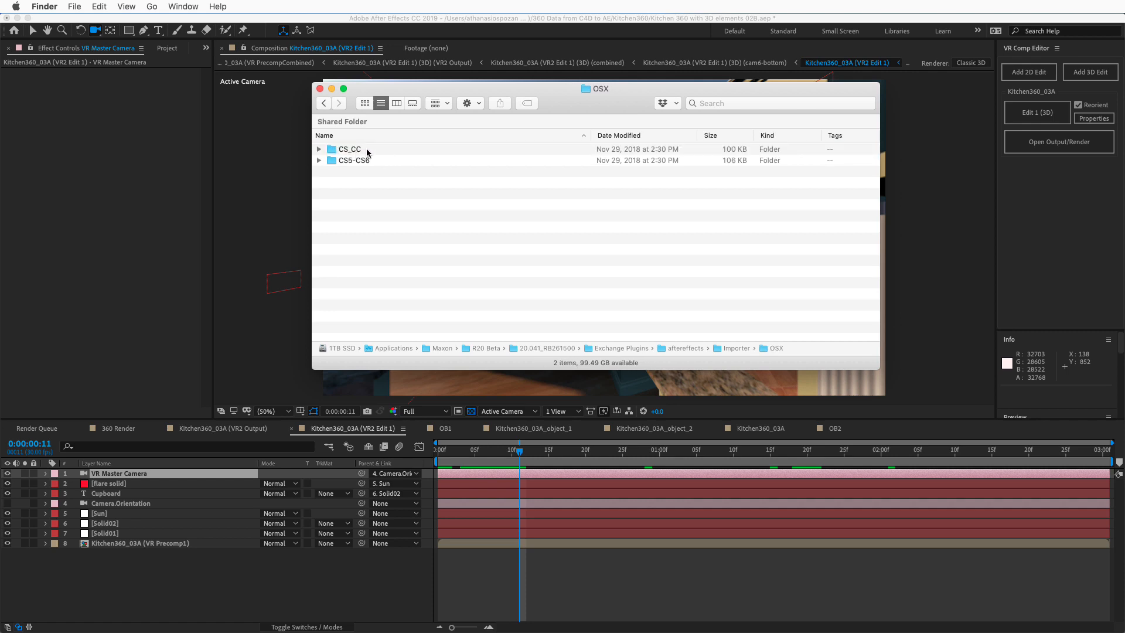
{"action": "double_click", "coordinate": [367, 150]}
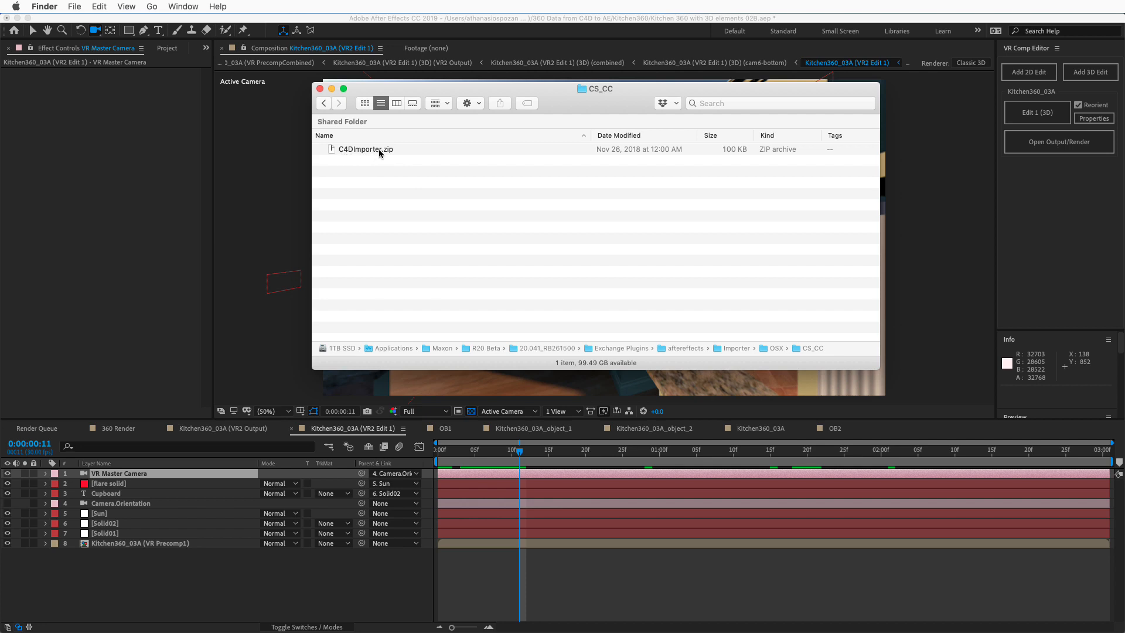
- Extract C4DImporter.zip in the CS_CC folder and open the extracted C4DImporter-OSX folder
{"action": "double_click", "coordinate": [378, 149]}
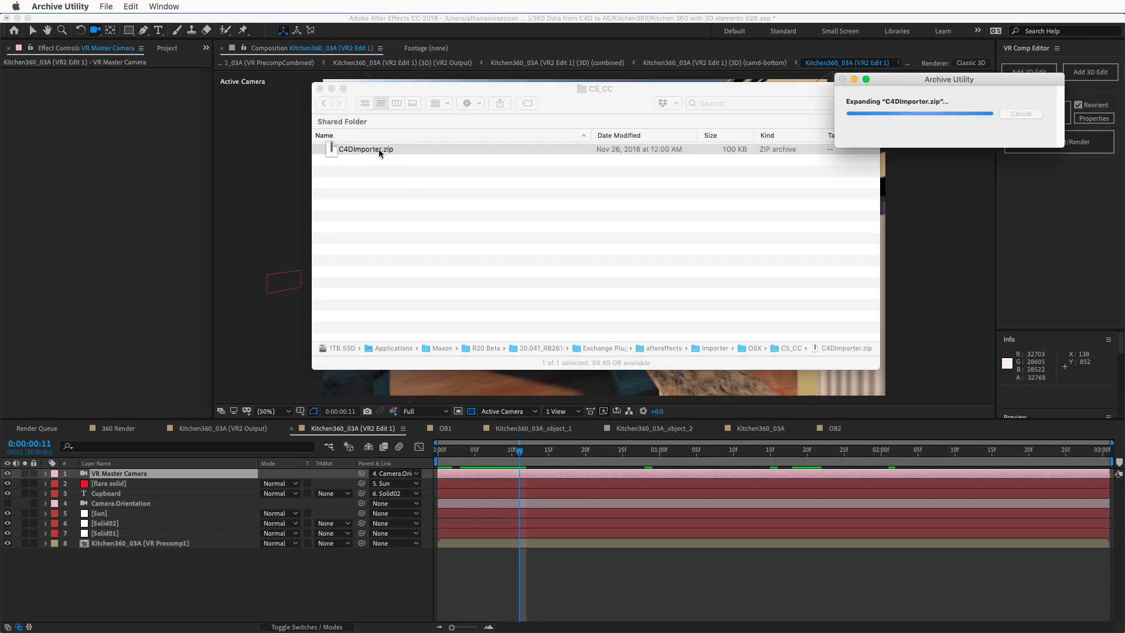
{"action": "left_click", "coordinate": [392, 192]}
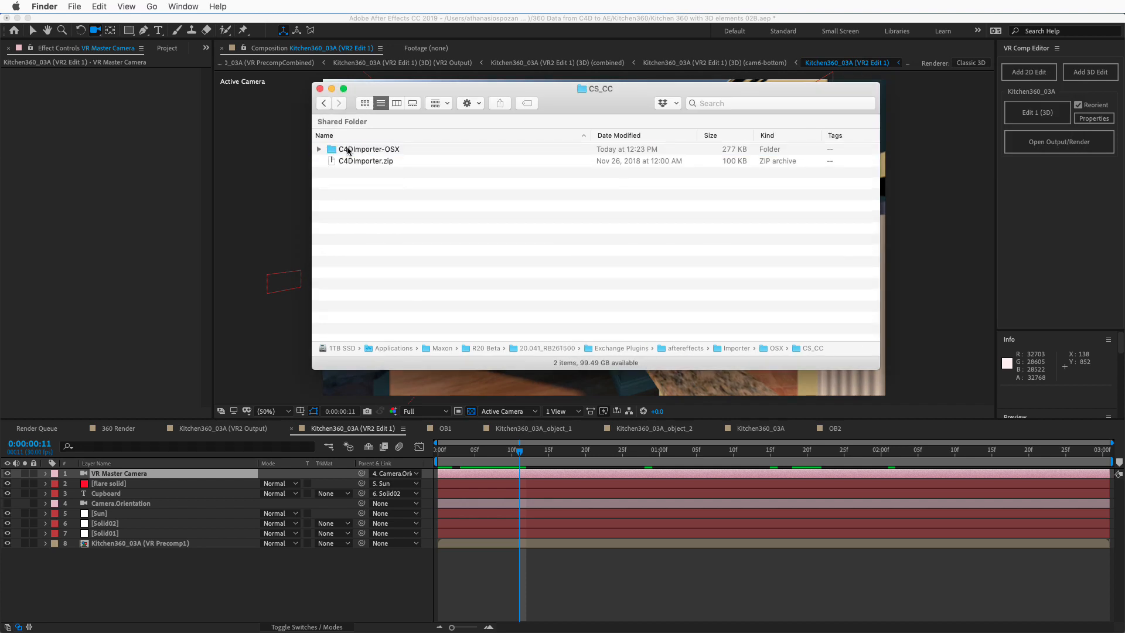
{"action": "double_click", "coordinate": [348, 149]}
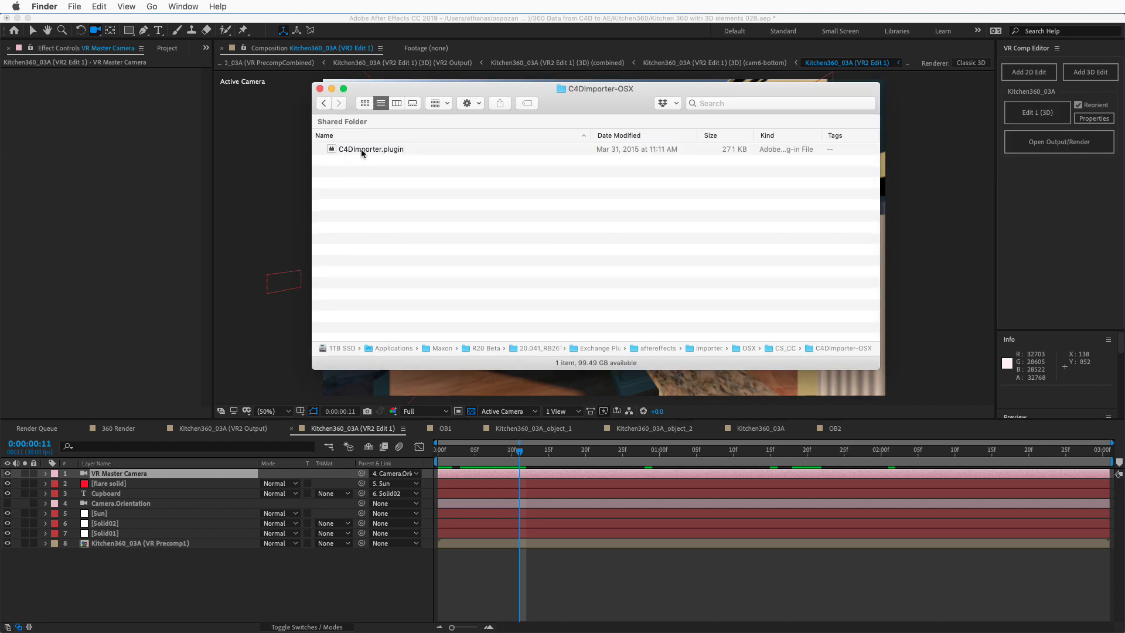
- Select C4DImporter.plugin and open the Plug-ins folder of Adobe After Effects CC 2019
{"action": "left_click", "coordinate": [363, 150]}
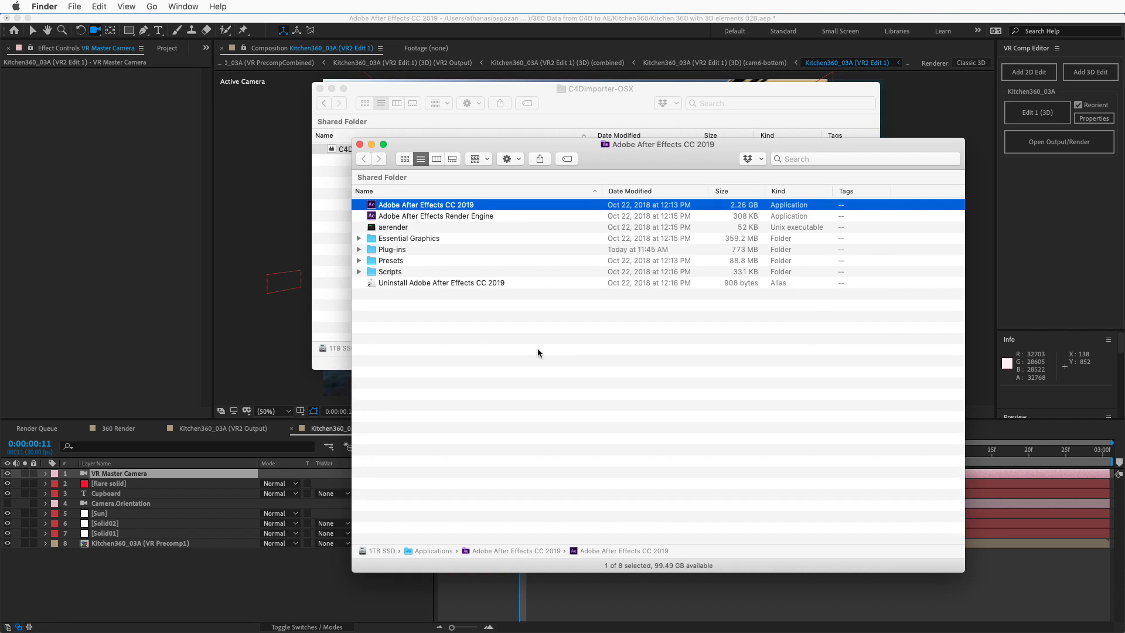
{"action": "left_click", "coordinate": [403, 252]}
{"action": "double_click", "coordinate": [403, 251]}
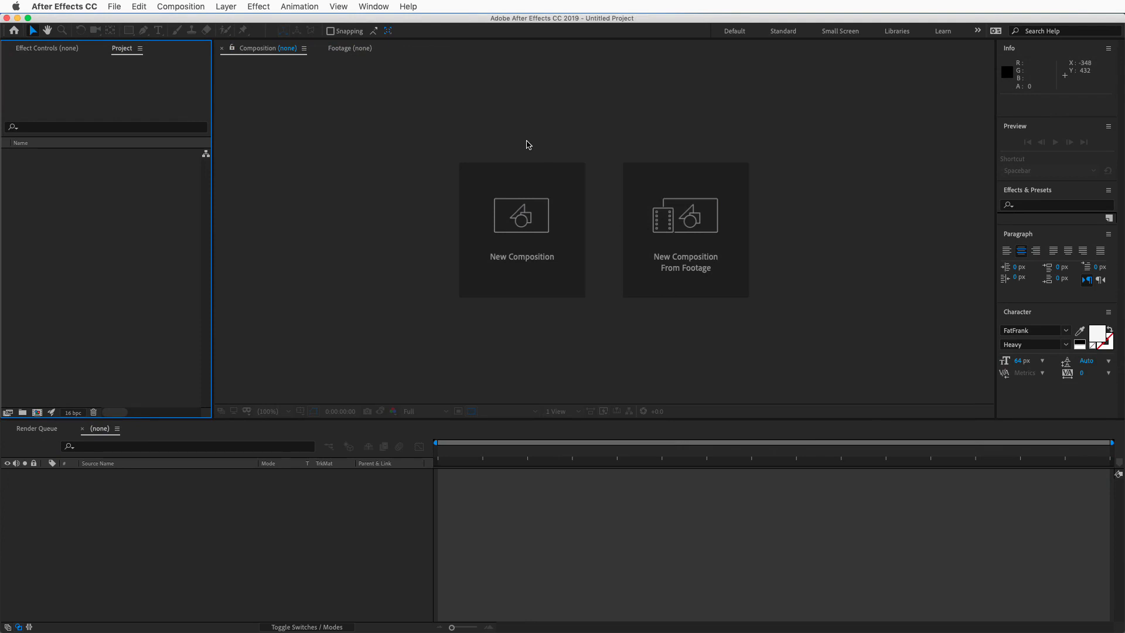
- Switch to After Effects and enable Allow Scripts to Write Files and Access Network in the General preferences
{"action": "left_click", "coordinate": [85, 6]}
{"action": "mouse_move", "coordinate": [88, 37]}
{"action": "left_click", "coordinate": [202, 39]}
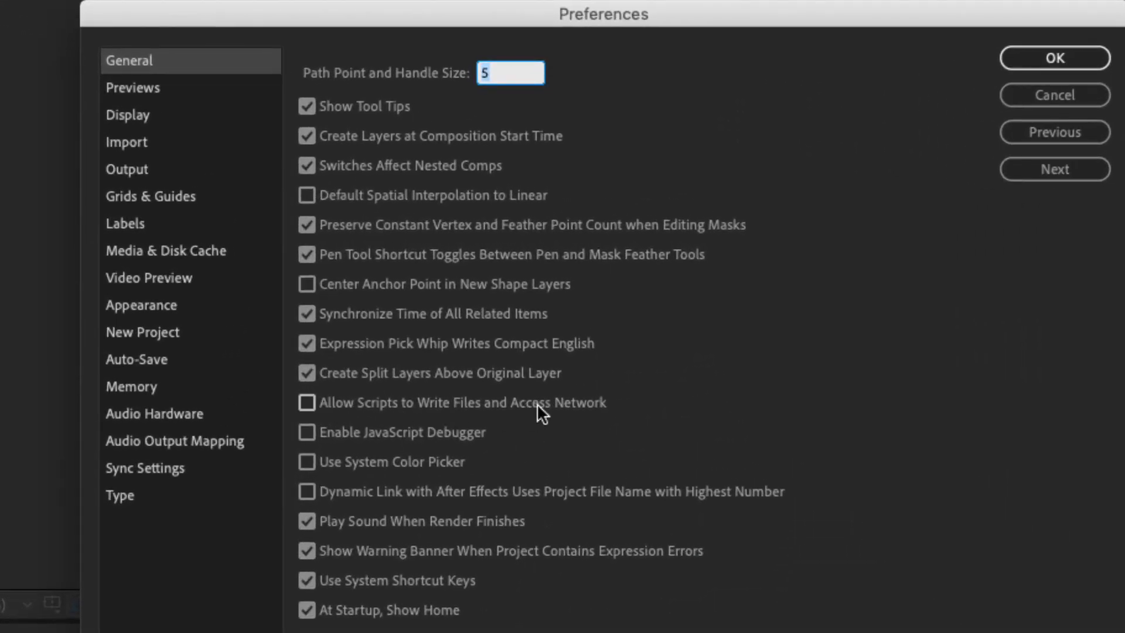
{"action": "left_click", "coordinate": [307, 402]}
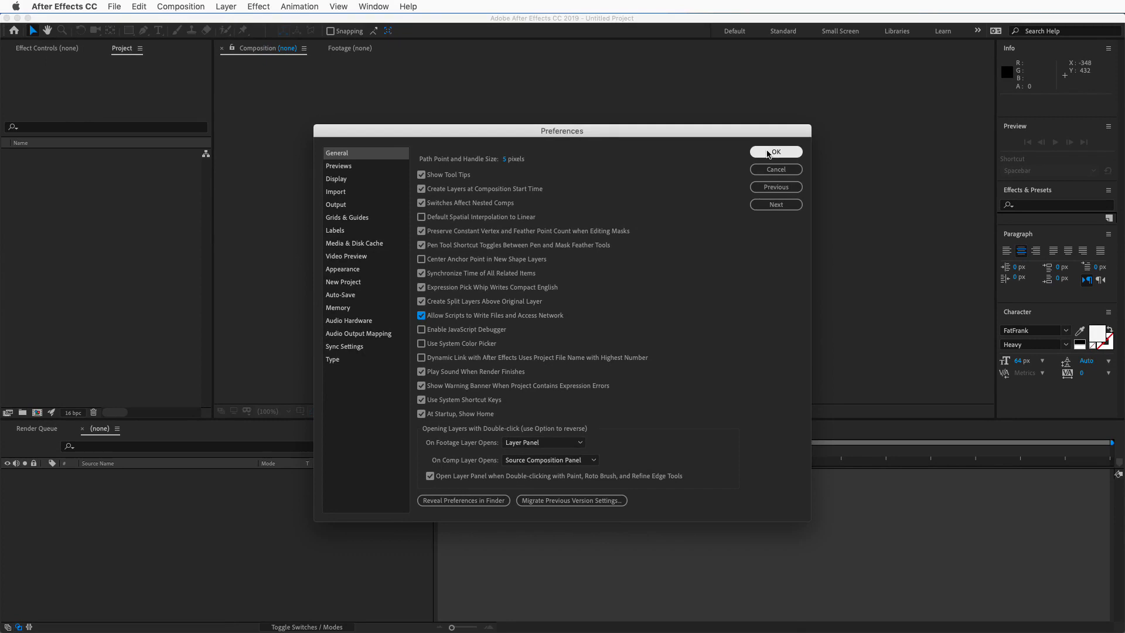
{"action": "left_click", "coordinate": [769, 154]}
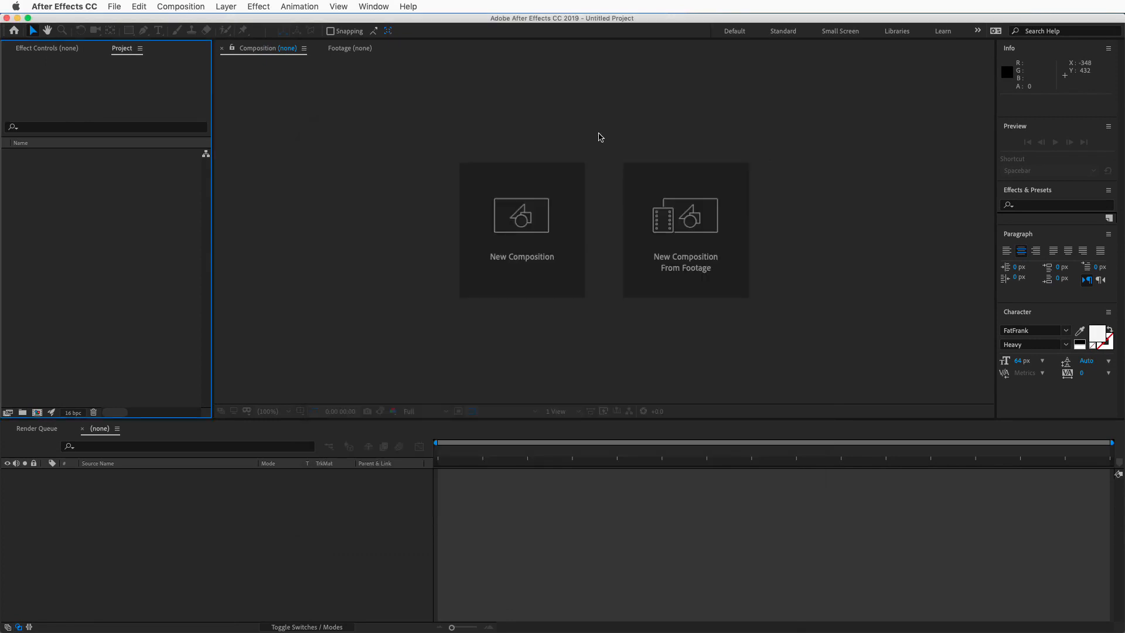
- Try Mercury Software Only for the project's video rendering and effects, and restore Mercury GPU Acceleration (Metal)
{"action": "left_click", "coordinate": [114, 6]}
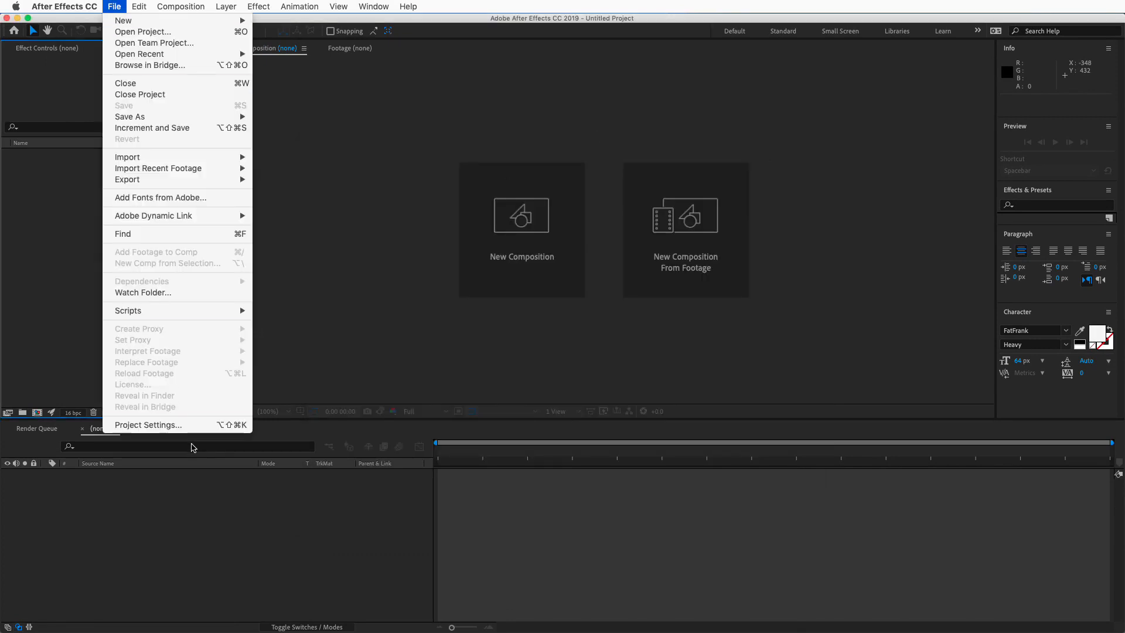
{"action": "left_click", "coordinate": [186, 426]}
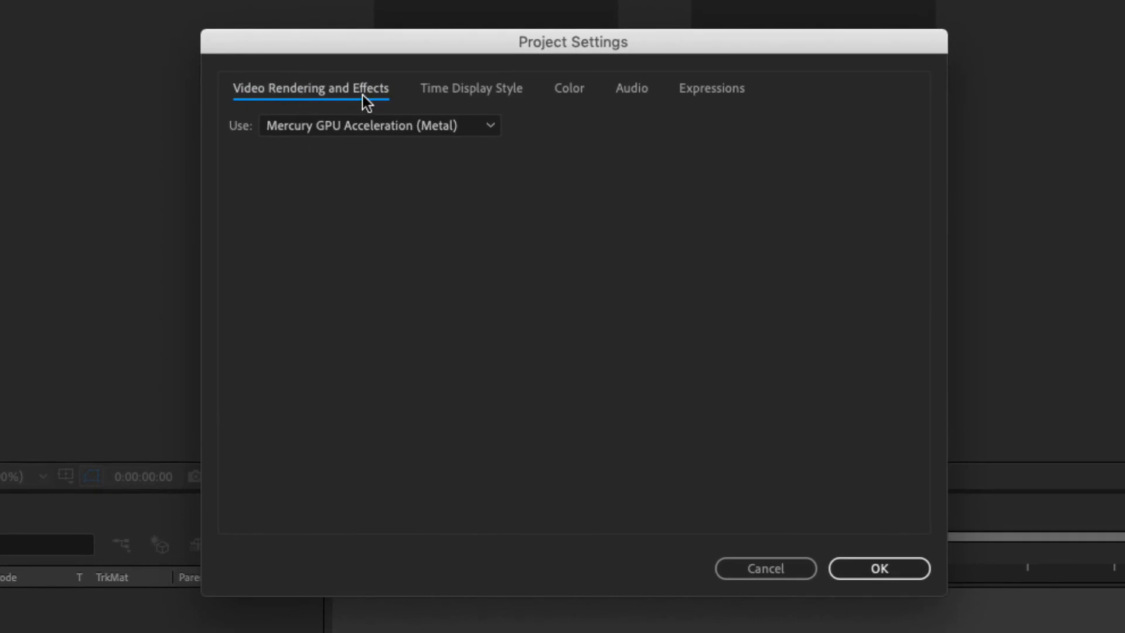
{"action": "left_click", "coordinate": [405, 129]}
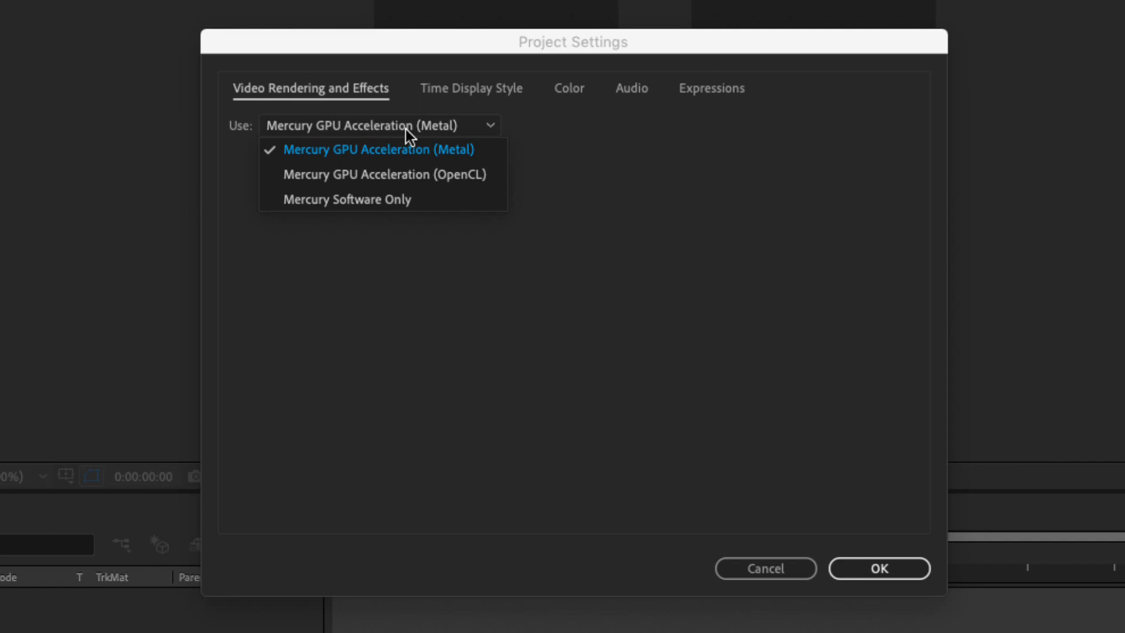
{"action": "left_click", "coordinate": [396, 202]}
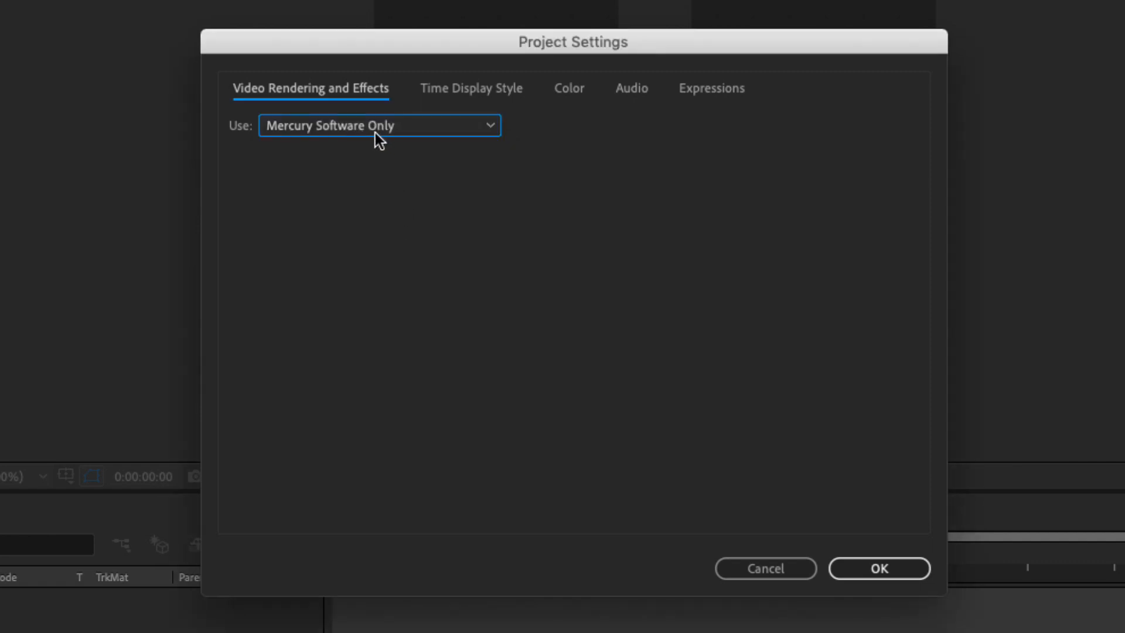
{"action": "left_click", "coordinate": [375, 133]}
{"action": "left_click", "coordinate": [378, 149]}
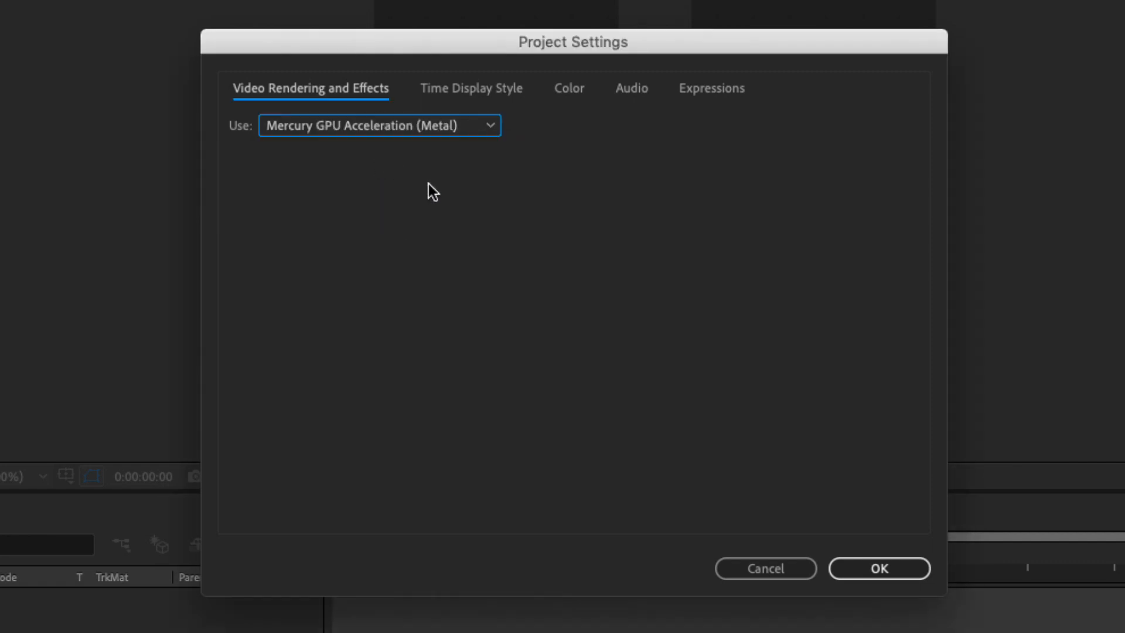
{"action": "left_click", "coordinate": [887, 565]}
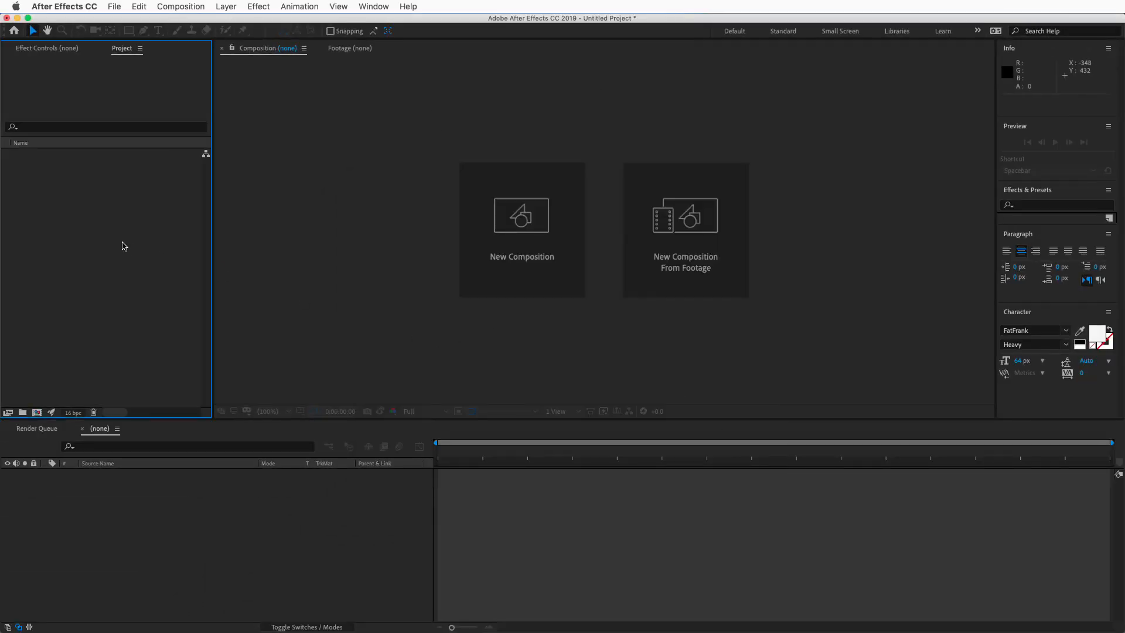
- Import Kitchen360 03A.aec from the render folder and open the Kitchen360_03A composition inside the Kitchen360_03A folder
{"action": "double_click", "coordinate": [125, 246]}
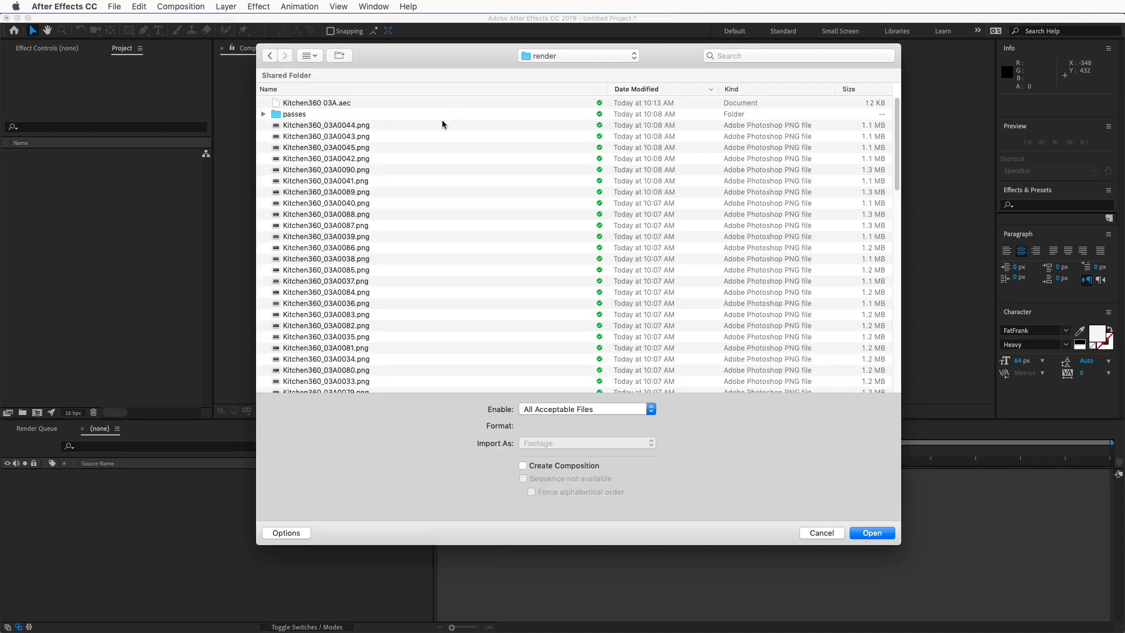
{"action": "left_click", "coordinate": [320, 106]}
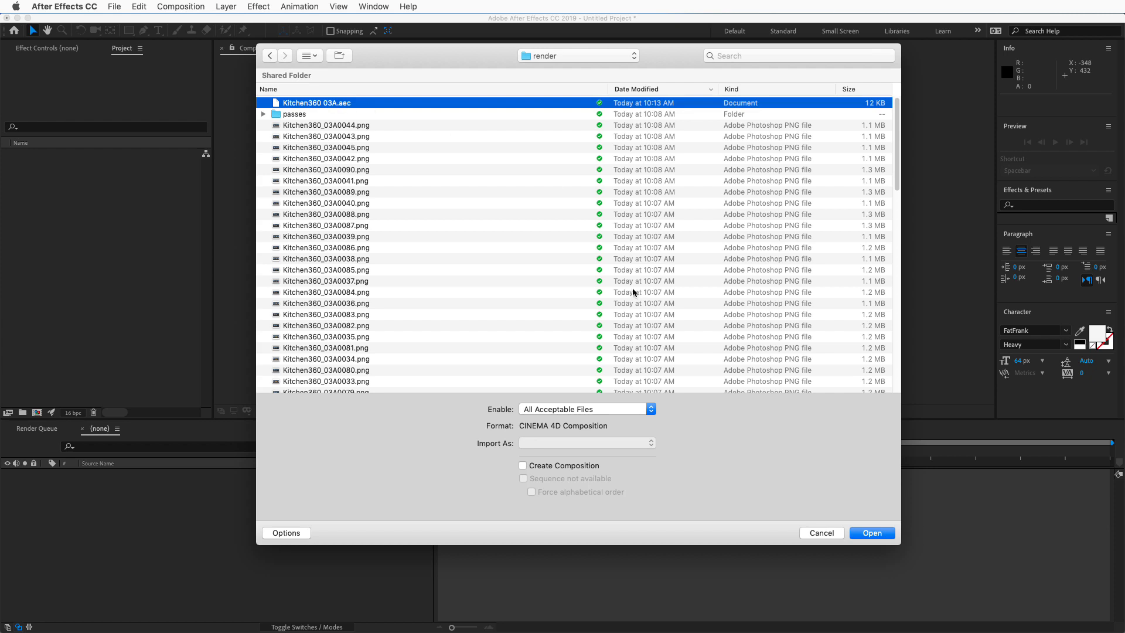
{"action": "left_click", "coordinate": [871, 536]}
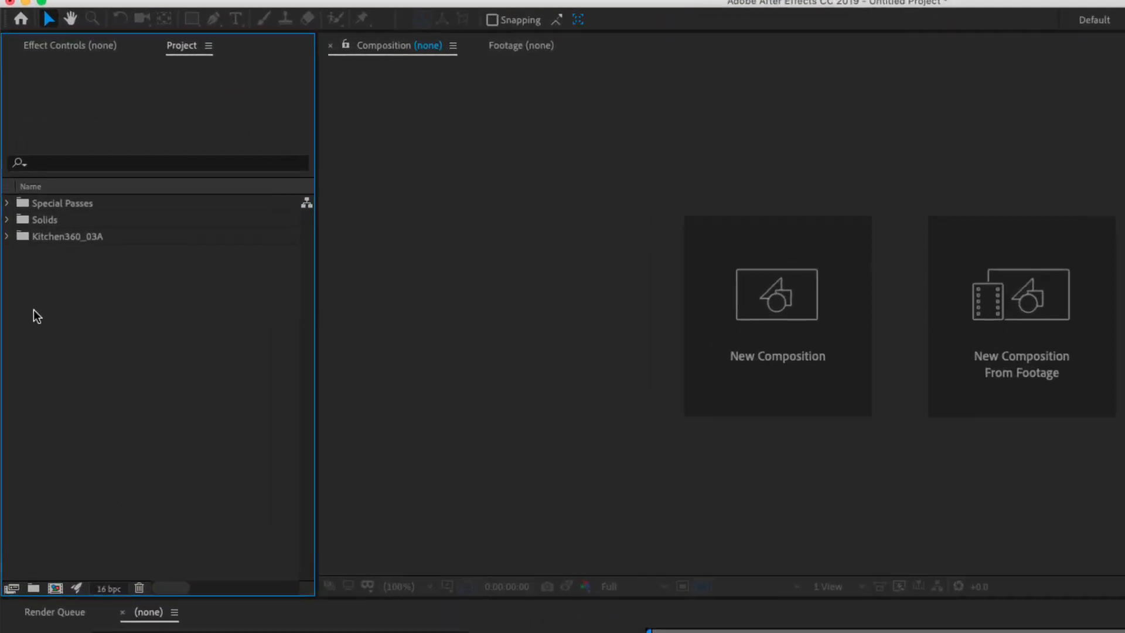
{"action": "left_click", "coordinate": [7, 236]}
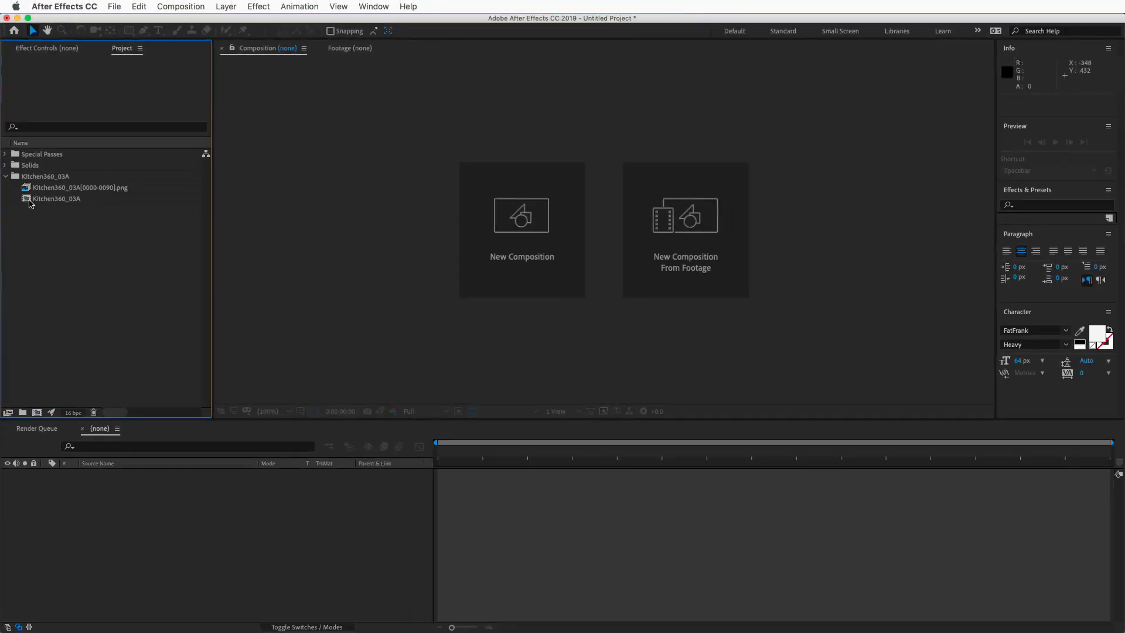
{"action": "double_click", "coordinate": [49, 307]}
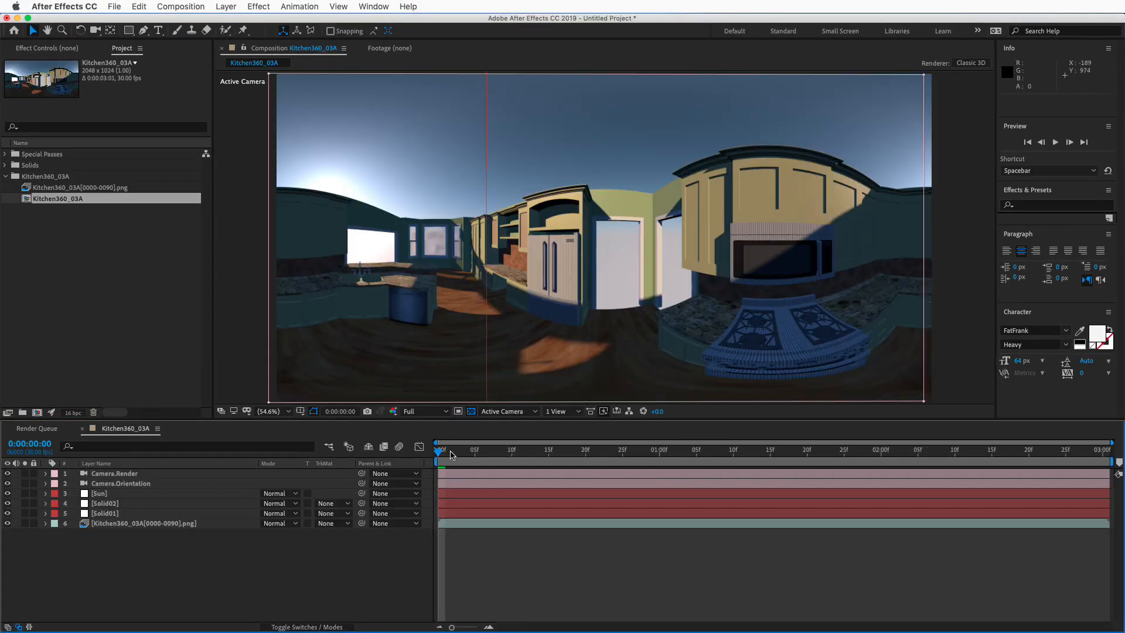
- Scrub the Kitchen360_03A timeline to compare the Solid02 layer with the cabinet door, and return to the first frame
{"action": "left_click_drag", "start_coordinate": [451, 452], "coordinate": [537, 452]}
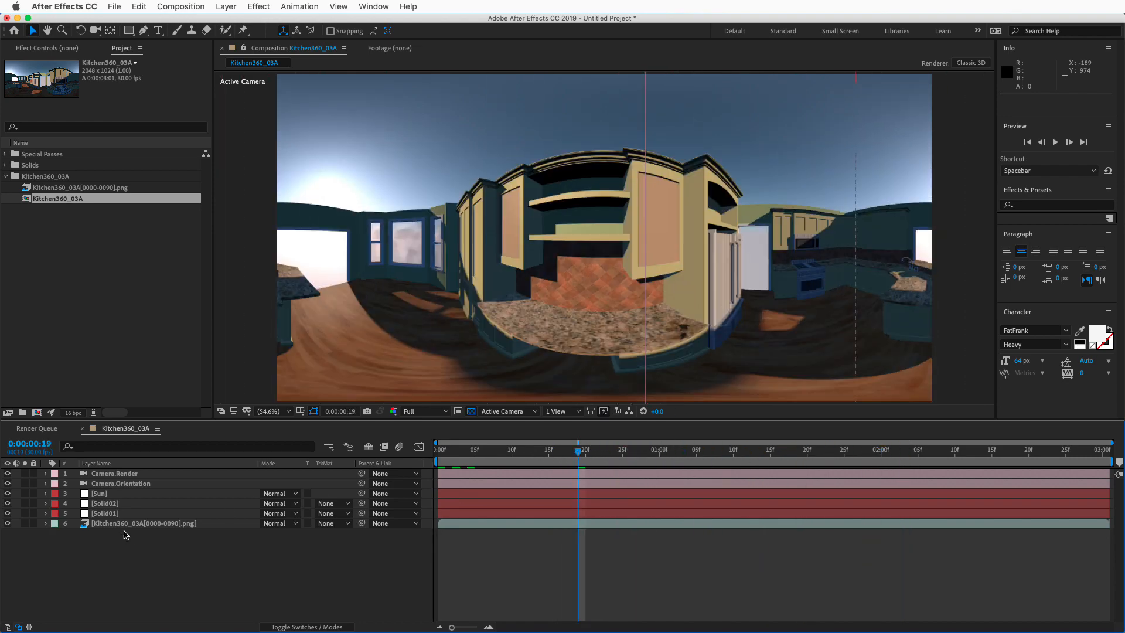
{"action": "left_click", "coordinate": [120, 503]}
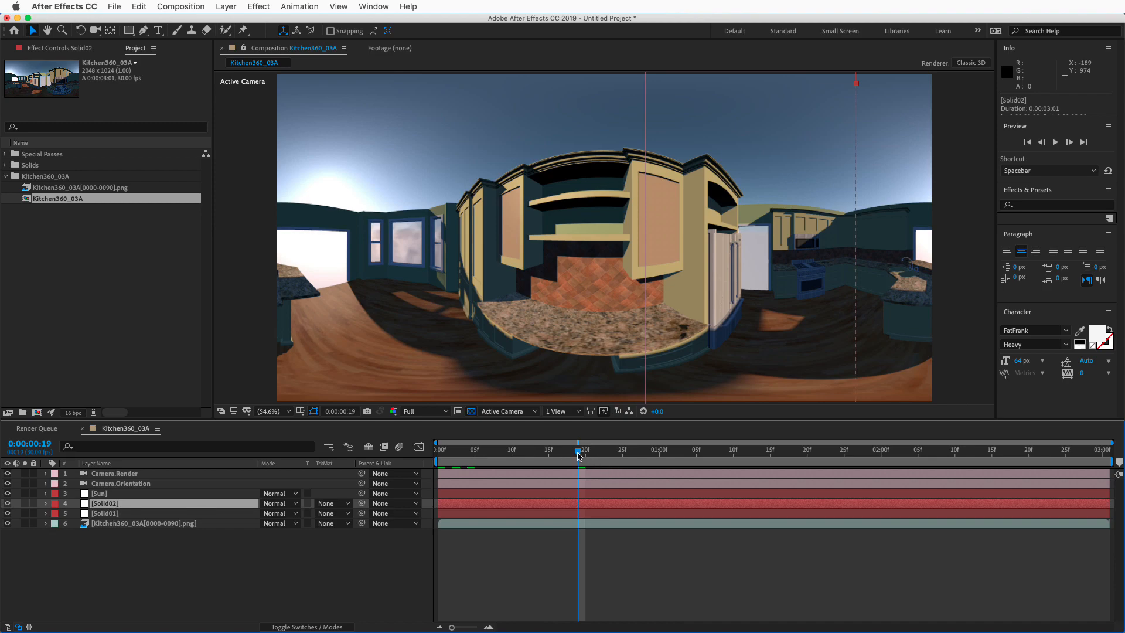
{"action": "mouse_move", "coordinate": [577, 455]}
{"action": "left_mouse_down"}
{"action": "mouse_move", "coordinate": [459, 442]}
{"action": "mouse_move", "coordinate": [585, 450]}
{"action": "left_mouse_up"}
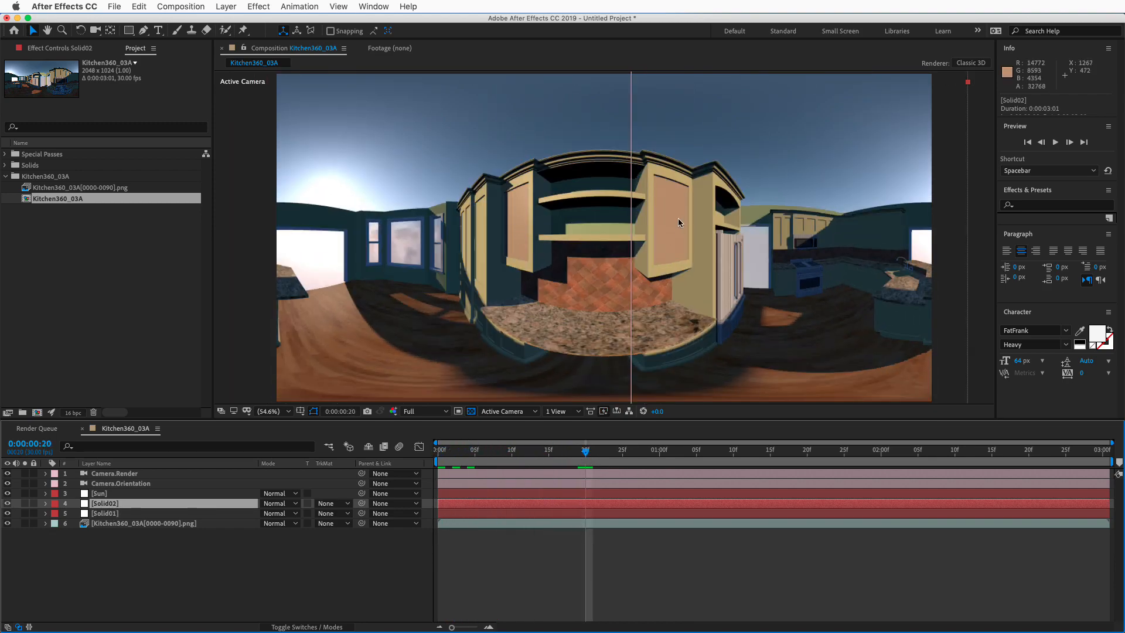
{"action": "left_click_drag", "start_coordinate": [565, 455], "coordinate": [426, 450]}
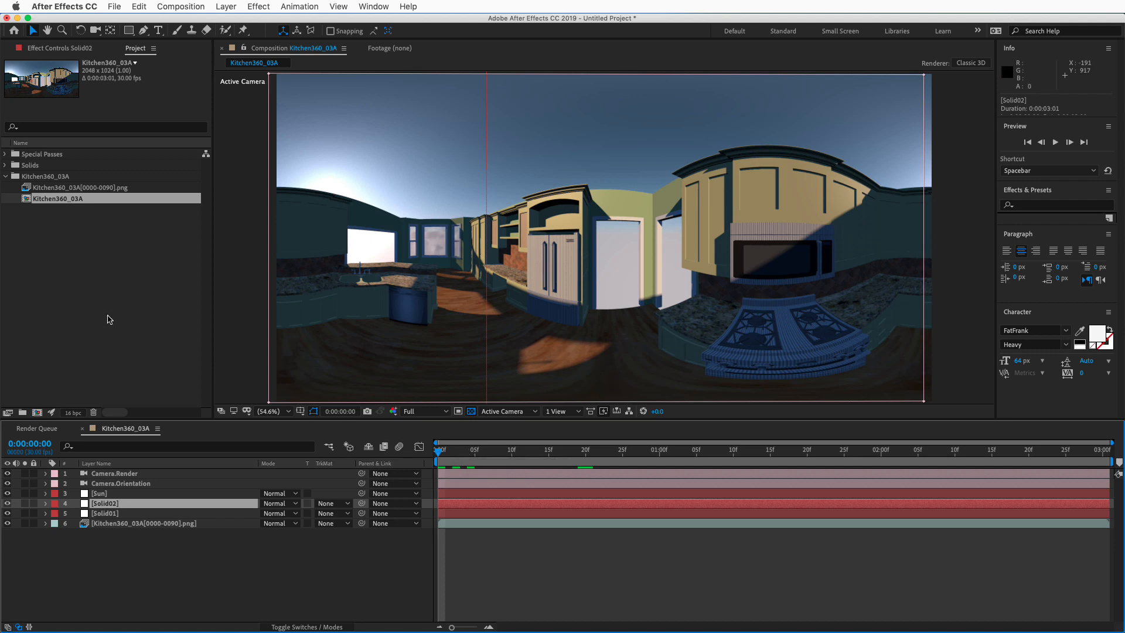
- Open the VR Comp Editor script and clear the selection among the project items
{"action": "left_click", "coordinate": [369, 5]}
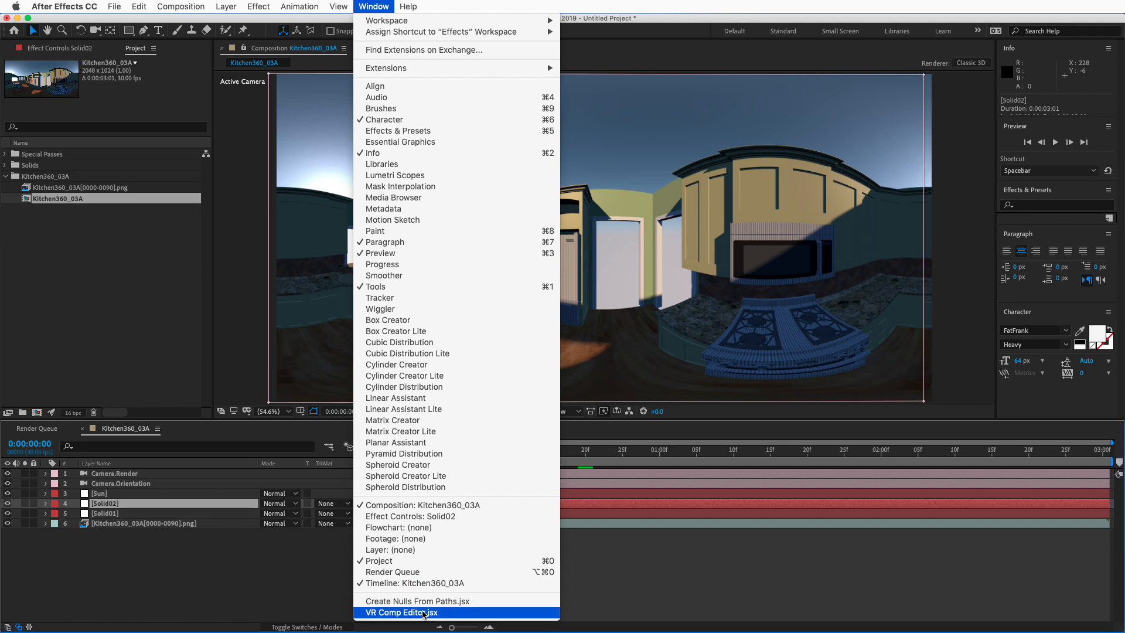
{"action": "left_click", "coordinate": [424, 612]}
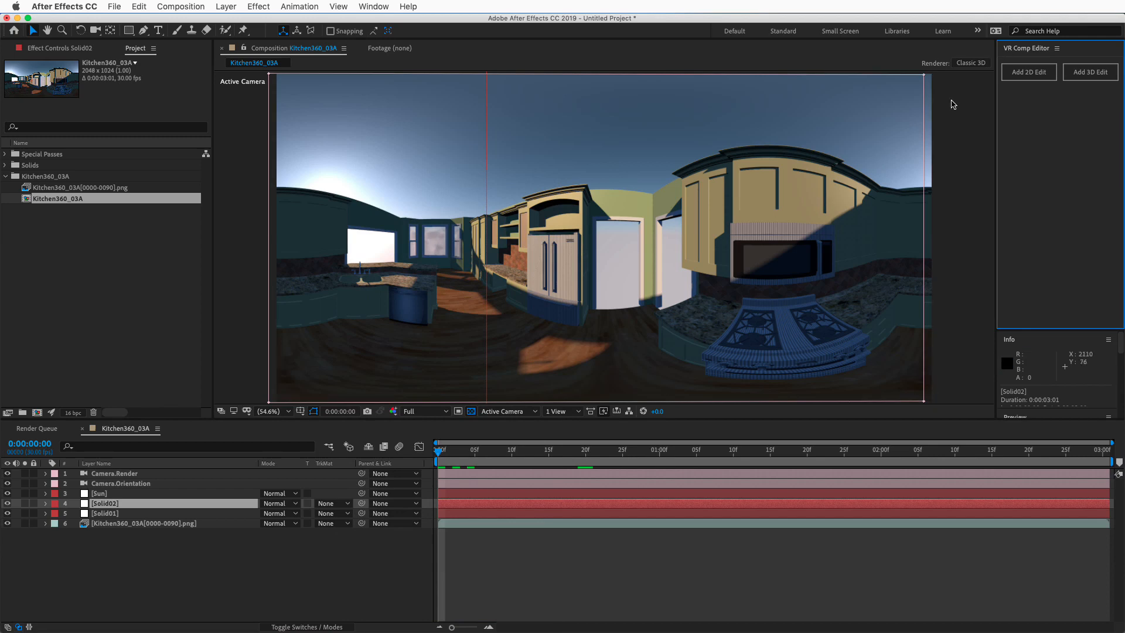
{"action": "left_click", "coordinate": [1007, 72]}
{"action": "left_click", "coordinate": [95, 232]}
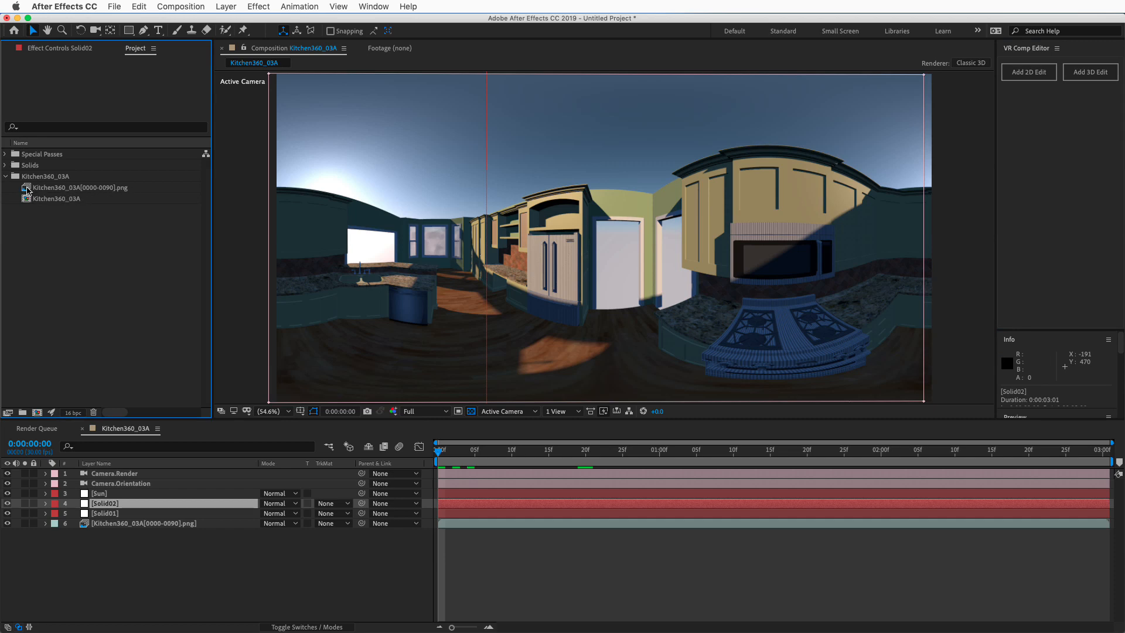
- Create a composition from the Kitchen360_03A[0000-0090].png sequence and rename it "360 footage"
{"action": "left_click", "coordinate": [27, 190]}
{"action": "left_click_drag", "start_coordinate": [26, 187], "coordinate": [38, 413]}
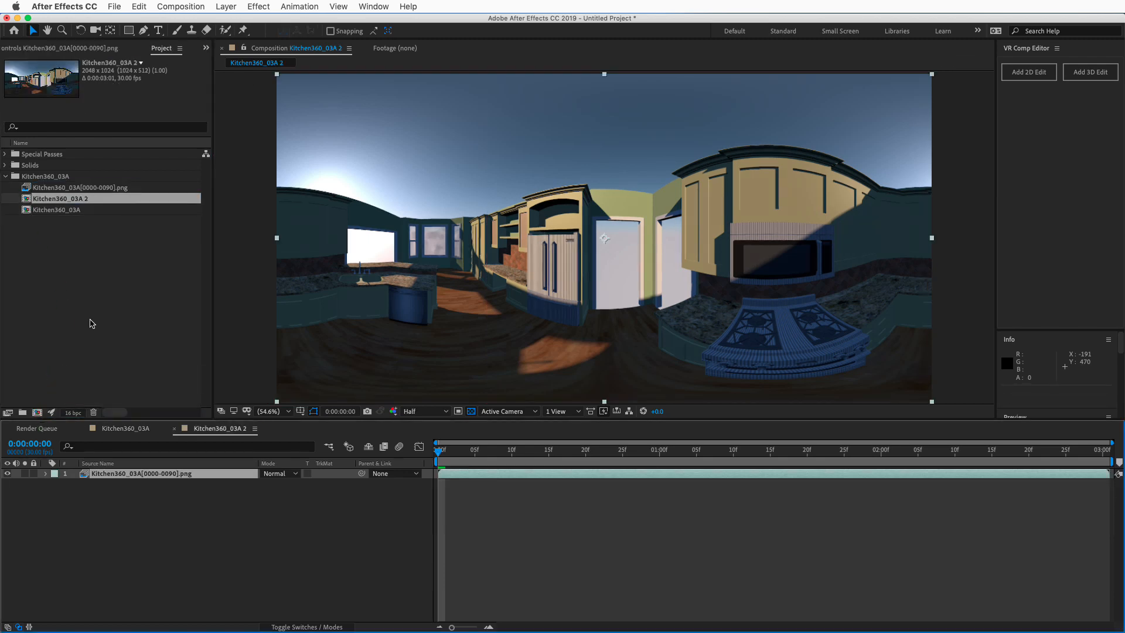
{"action": "left_click", "coordinate": [63, 203]}
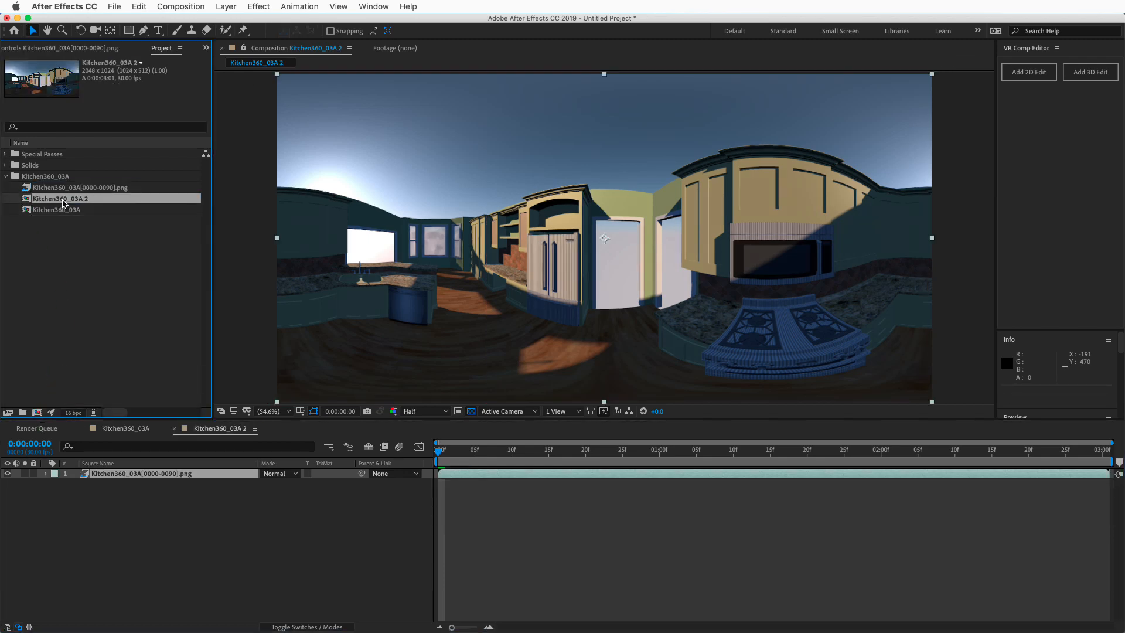
{"action": "key", "text": "Return"}
{"action": "type", "text": "360 footage"}
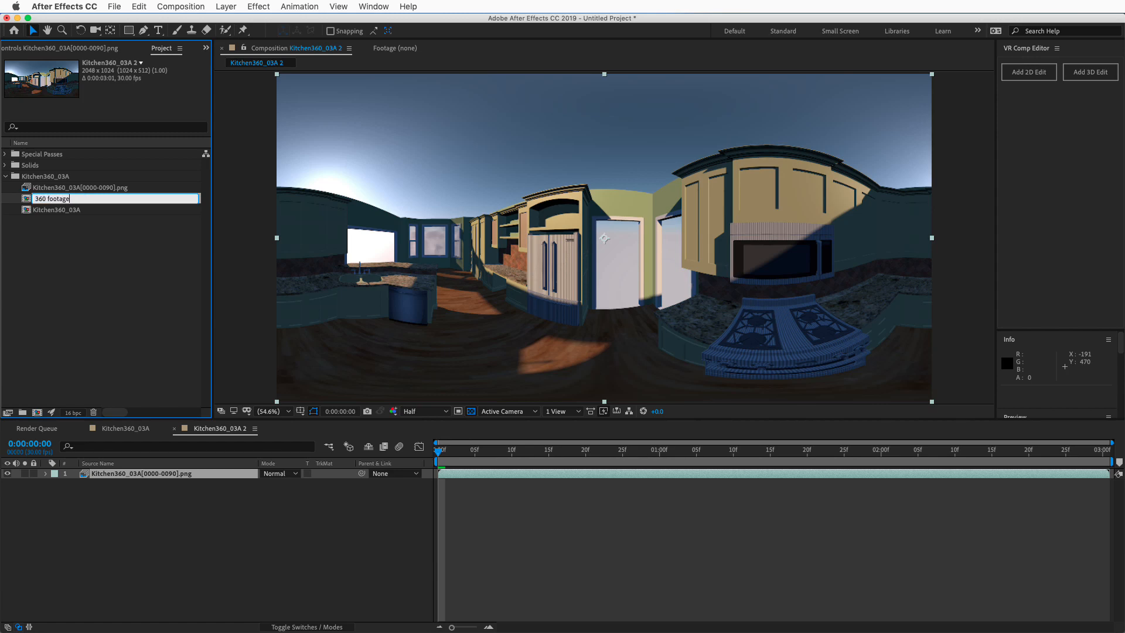
{"action": "key", "text": "Return"}
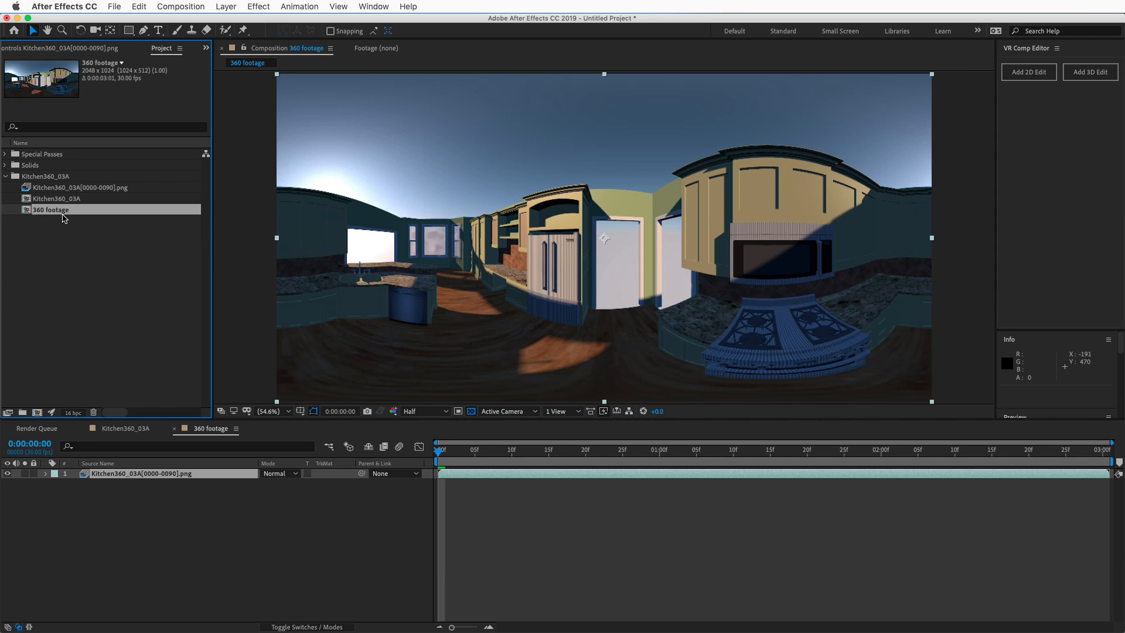
- Add a 3D edit for the 360 footage composition at 1920 comp width and 16:9, with the 2-node camera option turned off
{"action": "left_click", "coordinate": [1080, 77]}
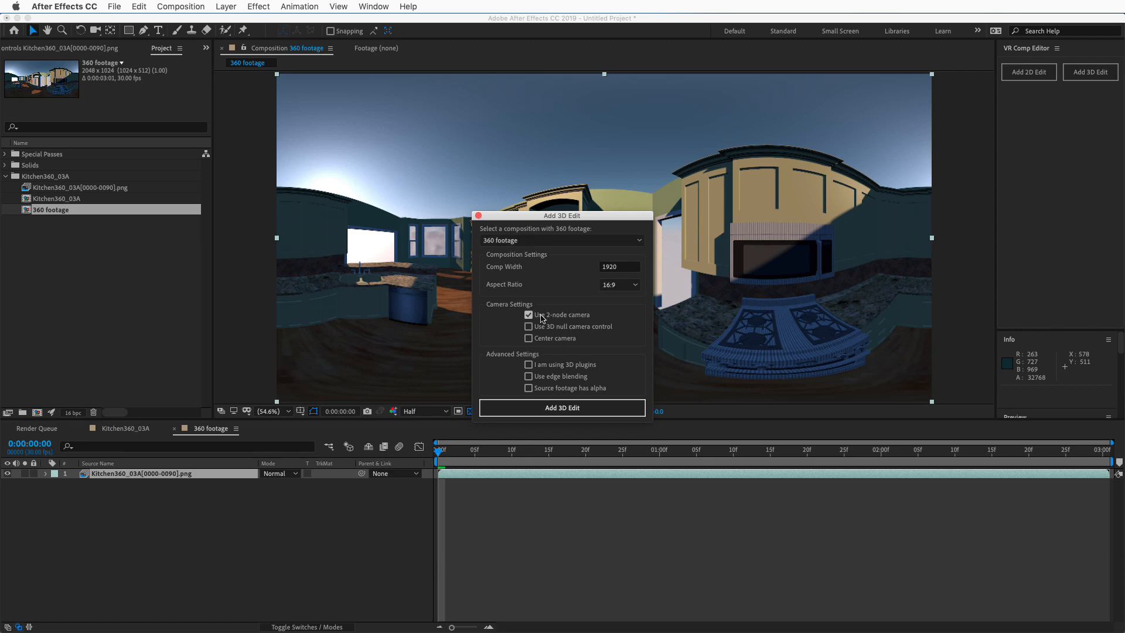
{"action": "left_click", "coordinate": [533, 315]}
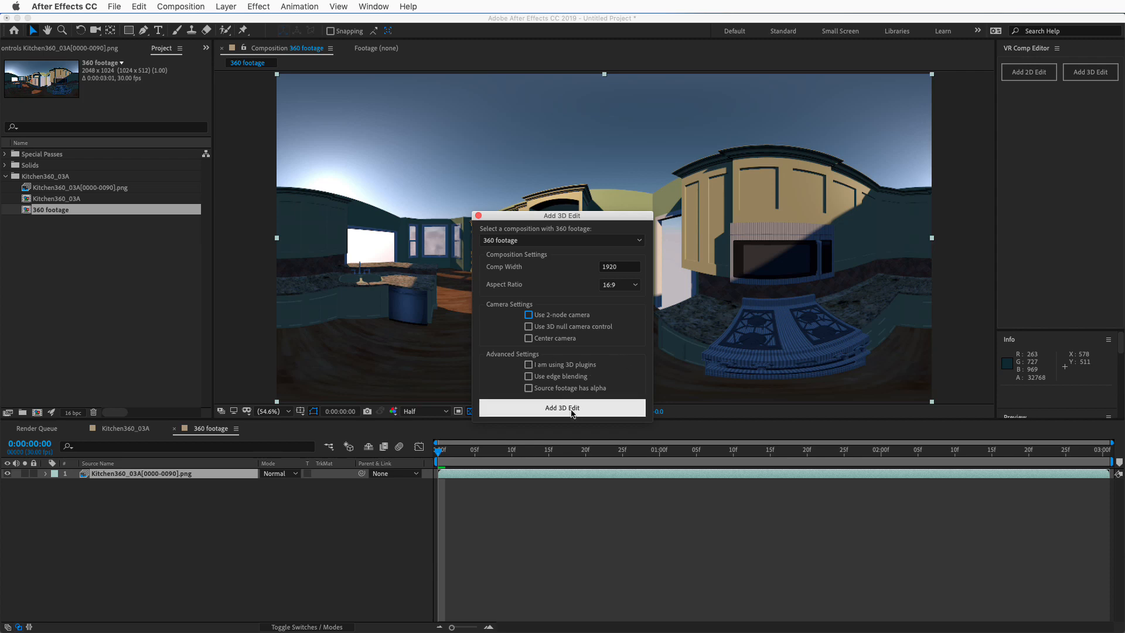
{"action": "left_click", "coordinate": [572, 412]}
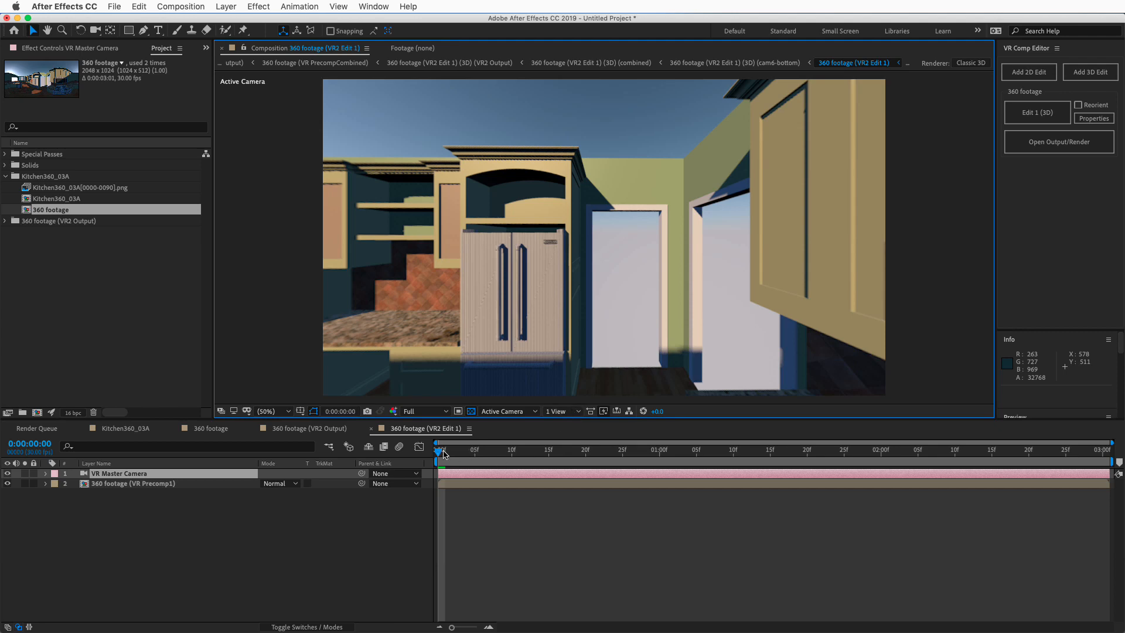
- Scrub the 360 footage (VR2 Edit 1) timeline and rotate the VR Master Camera to look around the kitchen at different frames
{"action": "left_click_drag", "start_coordinate": [439, 452], "coordinate": [505, 454]}
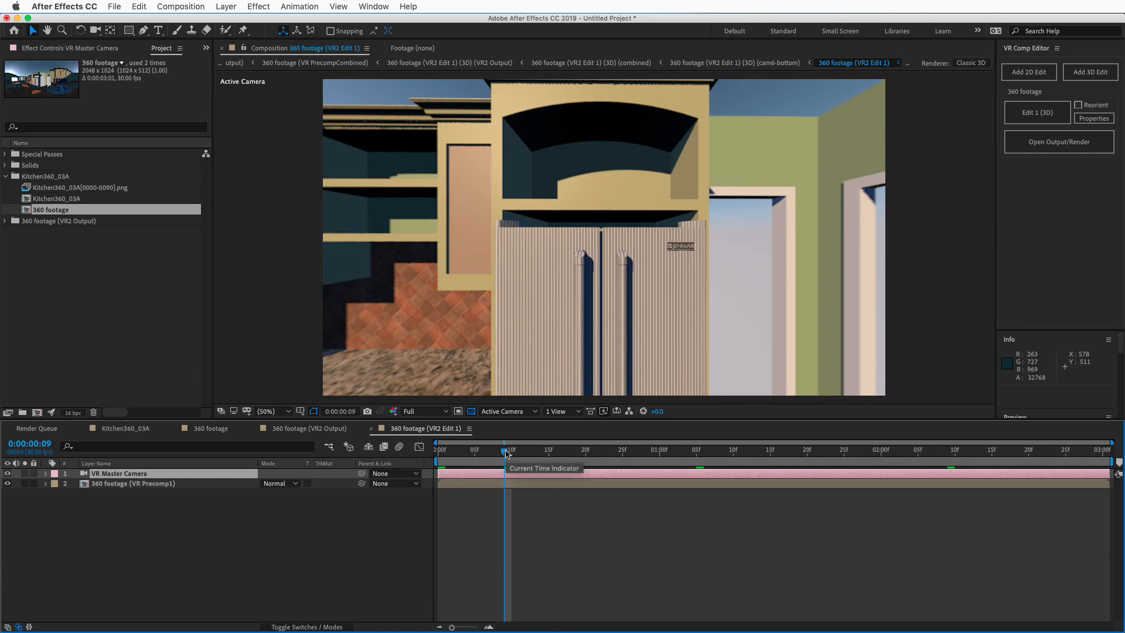
{"action": "left_click_drag", "start_coordinate": [505, 451], "coordinate": [439, 450]}
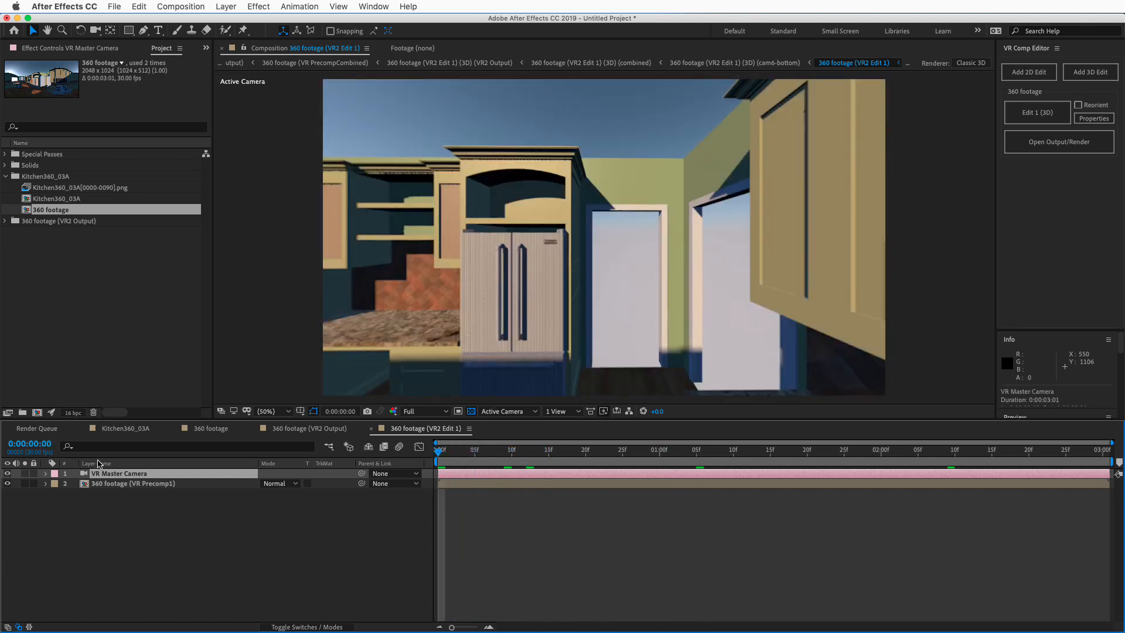
{"action": "left_click", "coordinate": [93, 31]}
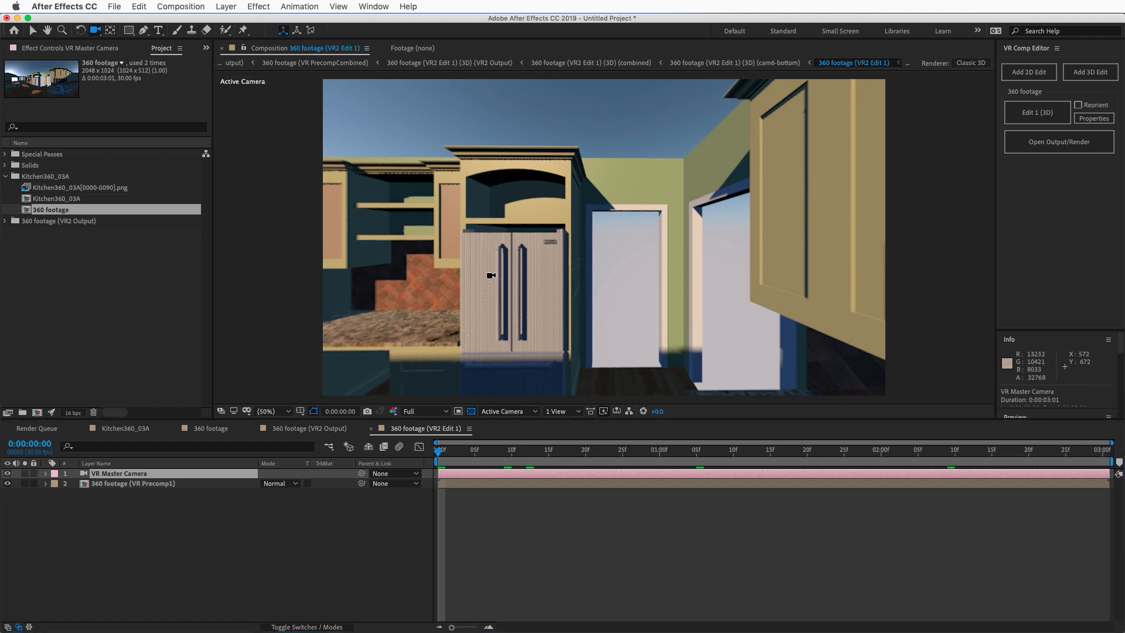
{"action": "mouse_move", "coordinate": [527, 264]}
{"action": "left_mouse_down"}
{"action": "mouse_move", "coordinate": [622, 264]}
{"action": "mouse_move", "coordinate": [618, 287]}
{"action": "mouse_move", "coordinate": [693, 255]}
{"action": "mouse_move", "coordinate": [680, 271]}
{"action": "mouse_move", "coordinate": [570, 239]}
{"action": "mouse_move", "coordinate": [508, 259]}
{"action": "left_mouse_up"}
{"action": "left_click_drag", "start_coordinate": [714, 254], "coordinate": [712, 225]}
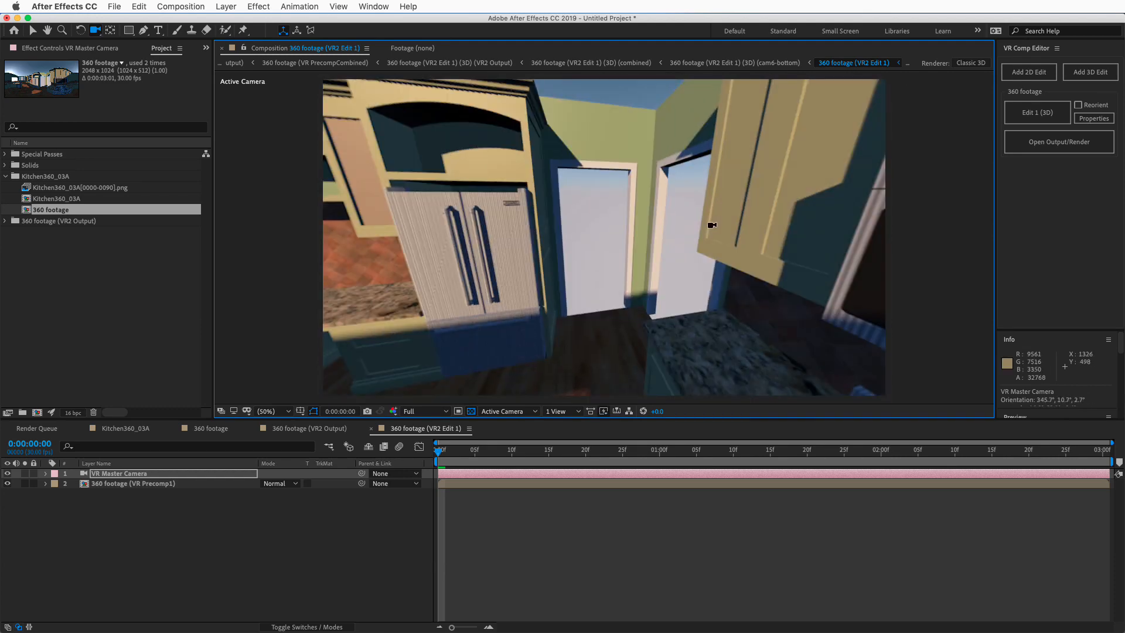
{"action": "left_click", "coordinate": [84, 475]}
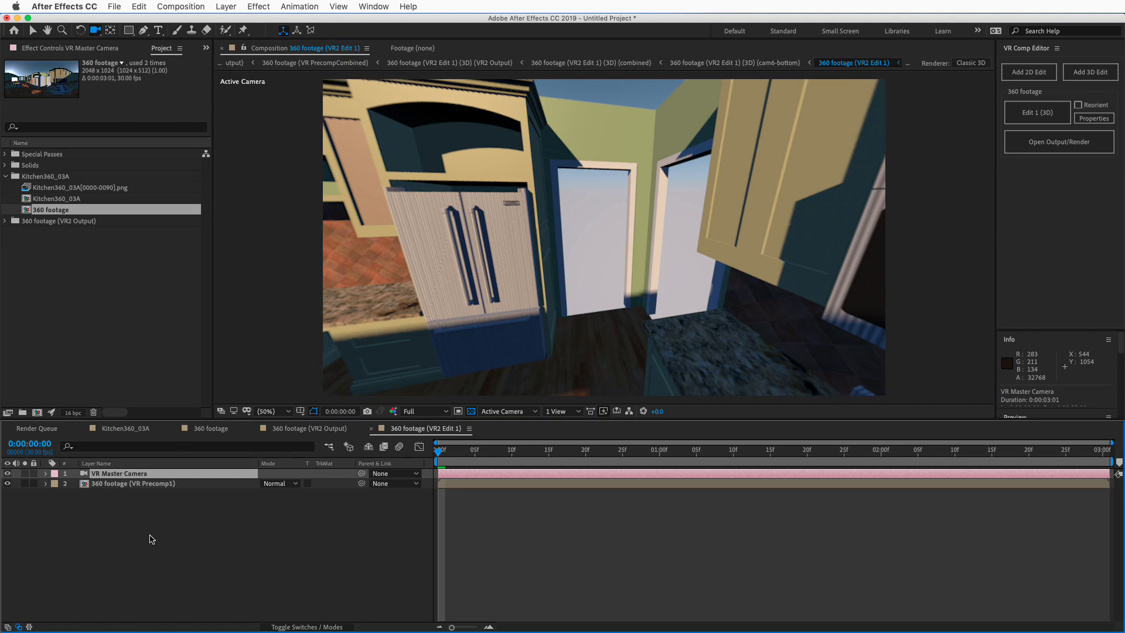
{"action": "left_click_drag", "start_coordinate": [451, 452], "coordinate": [741, 455]}
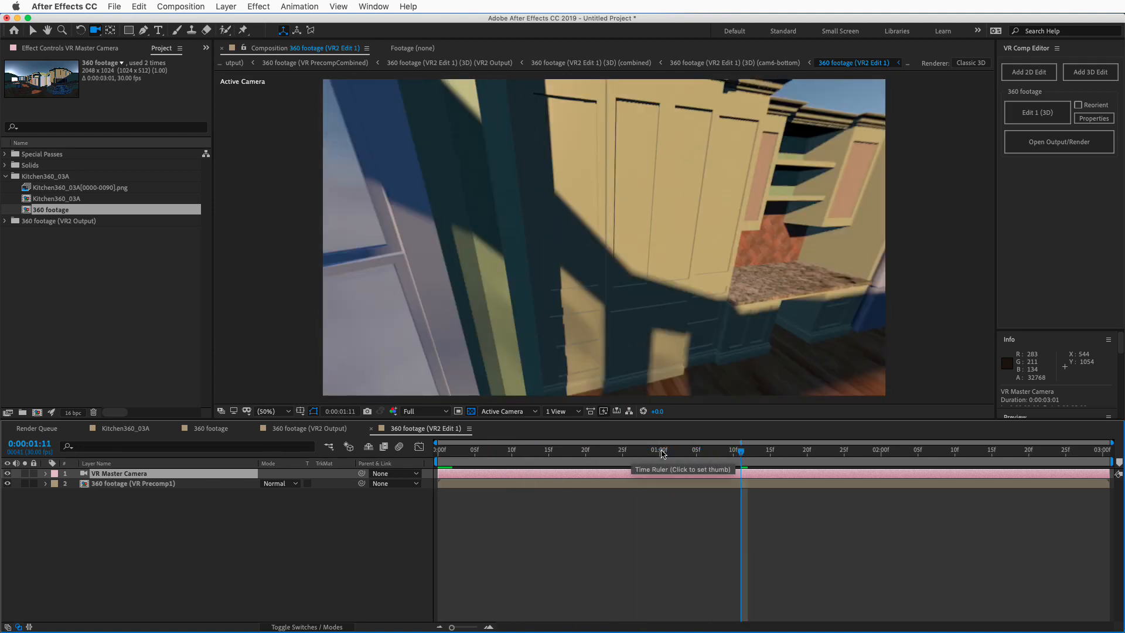
{"action": "left_click_drag", "start_coordinate": [664, 454], "coordinate": [489, 460]}
- Copy the Camera.Orientation, Sun, Solid02 and Solid01 layers from the Kitchen360_03A composition into 360 footage (VR2 Edit 1)
{"action": "left_click", "coordinate": [130, 302]}
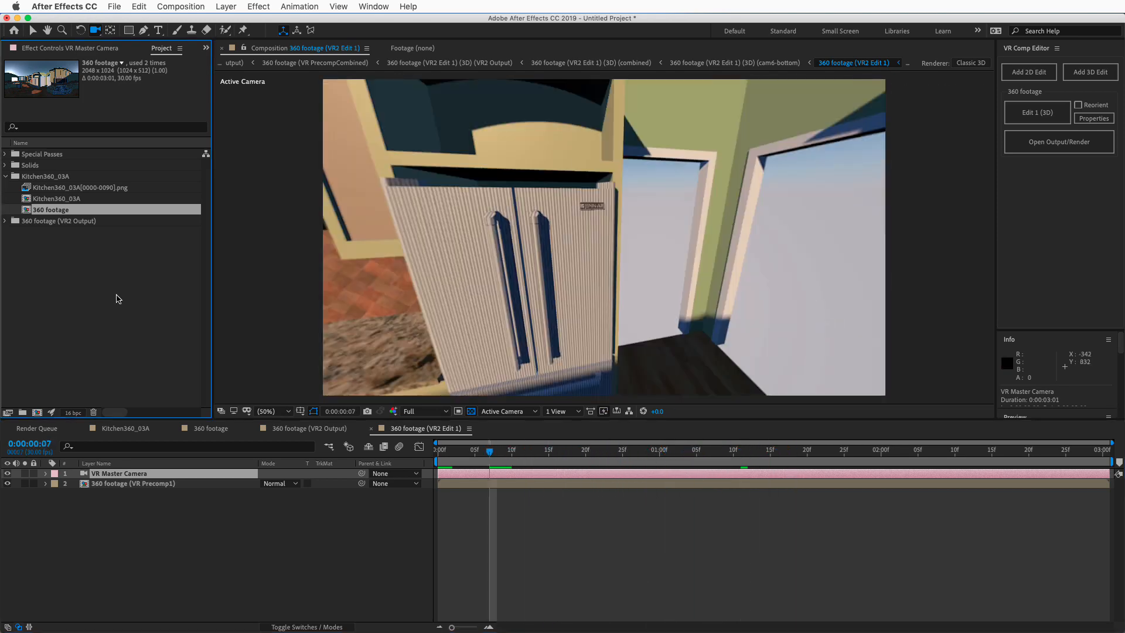
{"action": "left_click", "coordinate": [54, 201]}
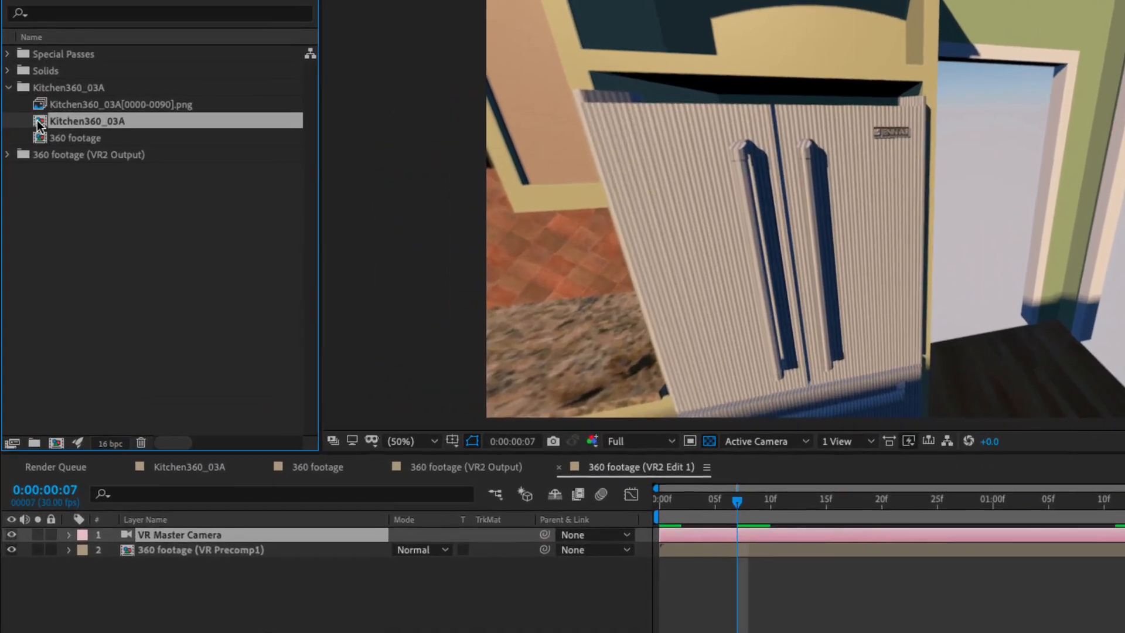
{"action": "double_click", "coordinate": [24, 200]}
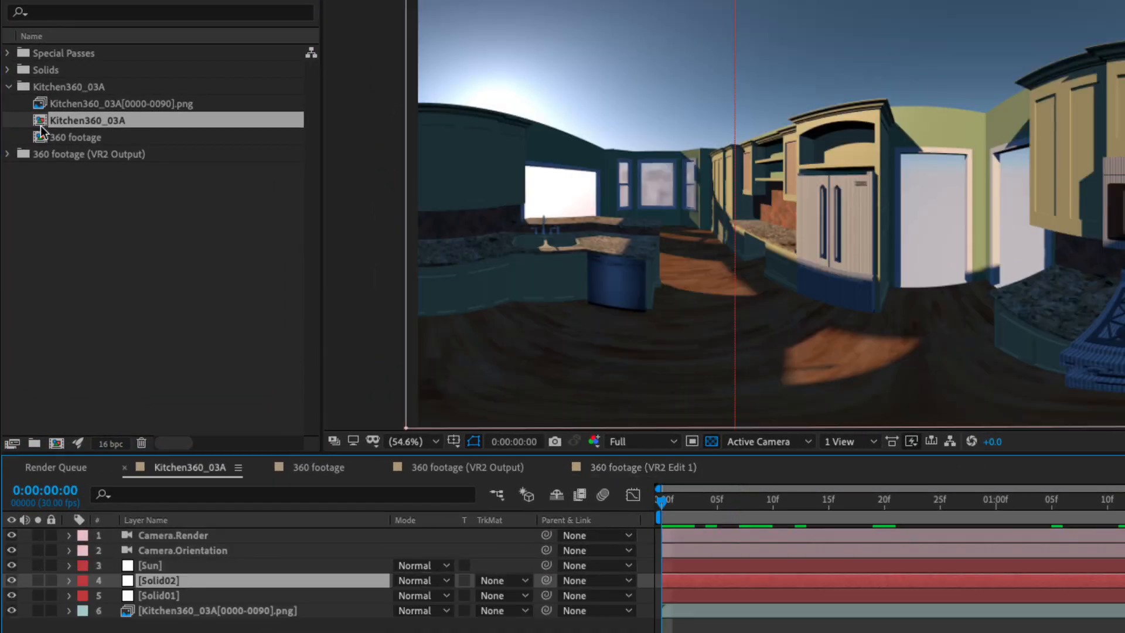
{"action": "left_click", "coordinate": [188, 551]}
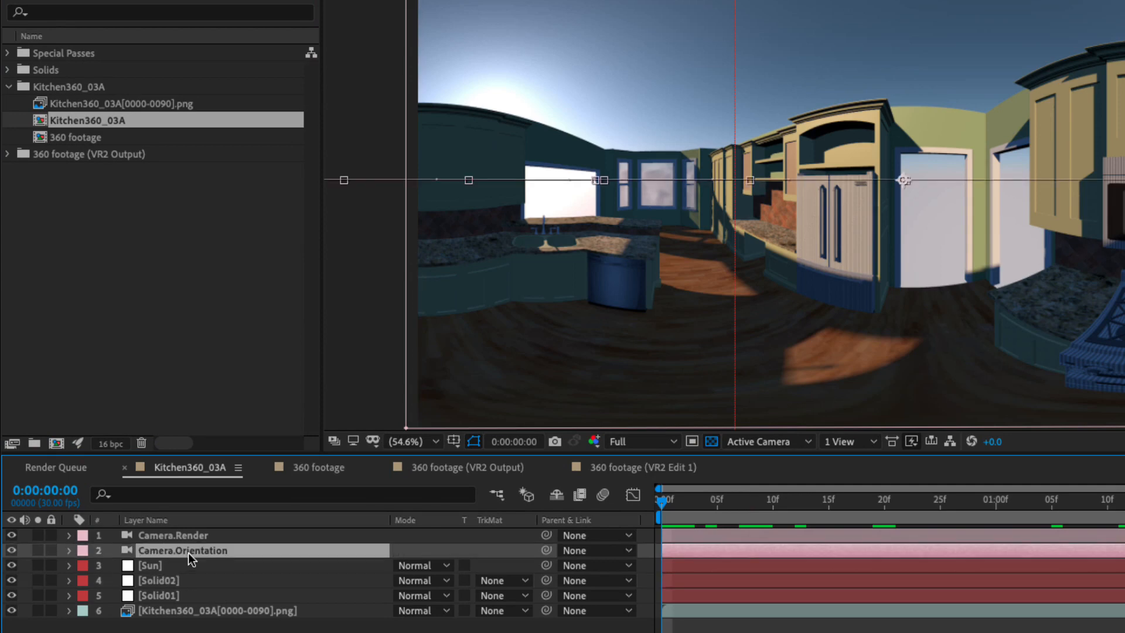
{"action": "left_click", "coordinate": [192, 593], "text": "shift"}
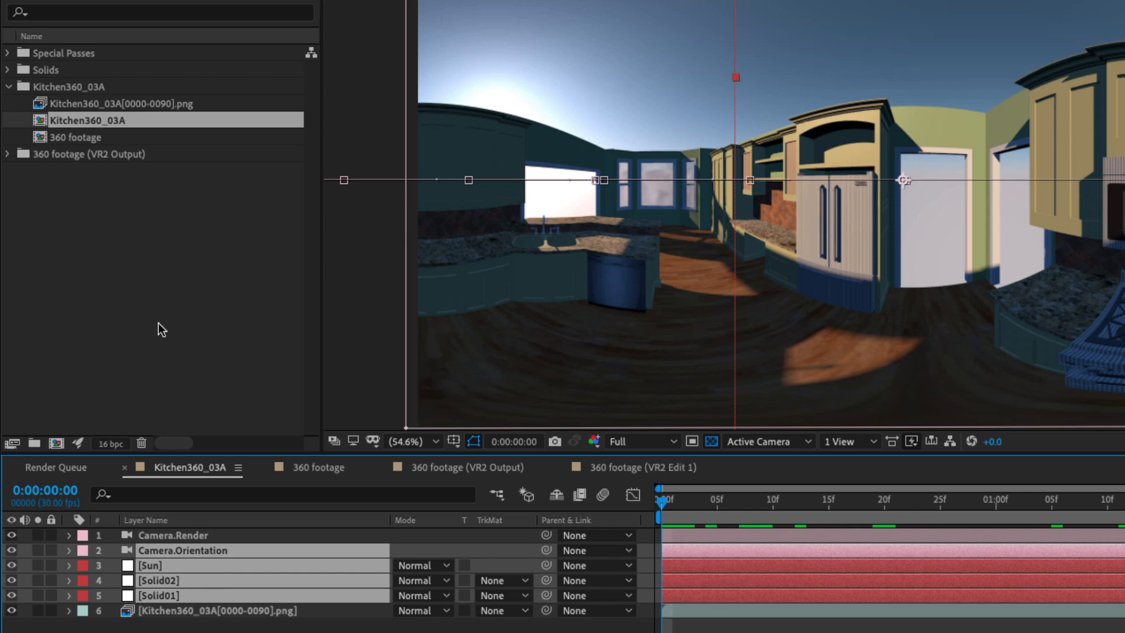
{"action": "left_click", "coordinate": [8, 158]}
{"action": "left_click", "coordinate": [8, 154]}
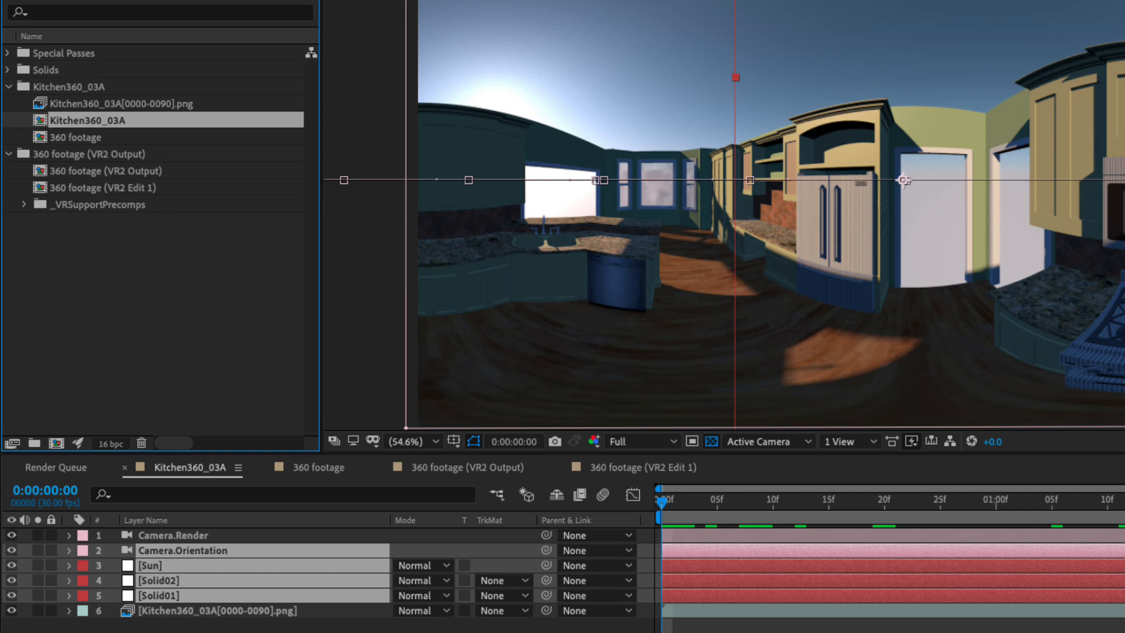
{"action": "double_click", "coordinate": [105, 188]}
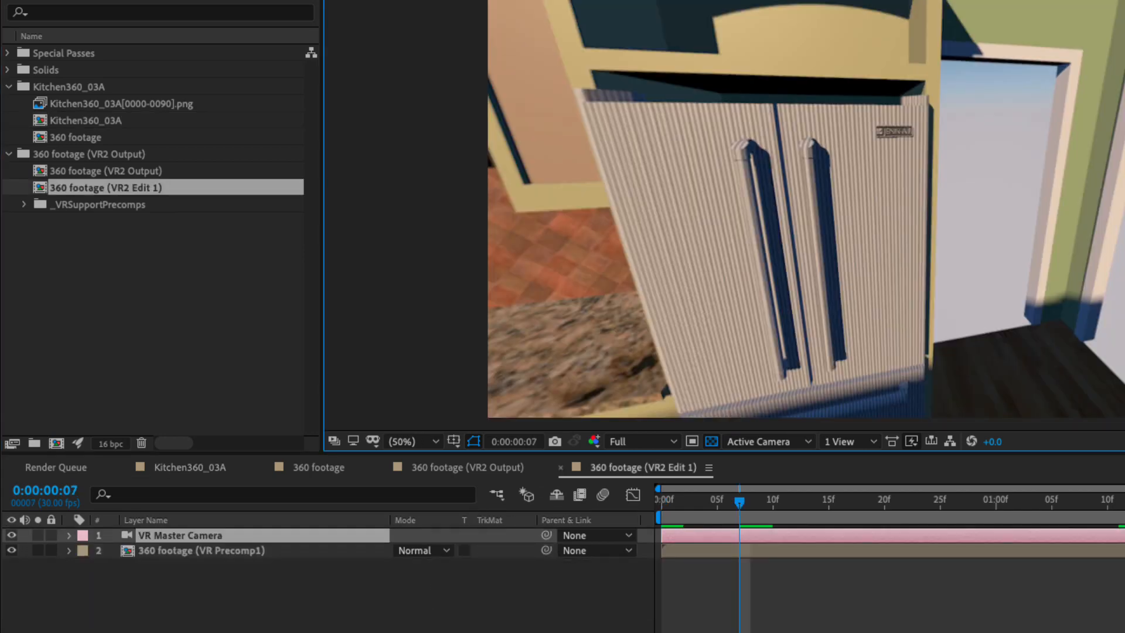
{"action": "key", "text": "ctrl+v"}
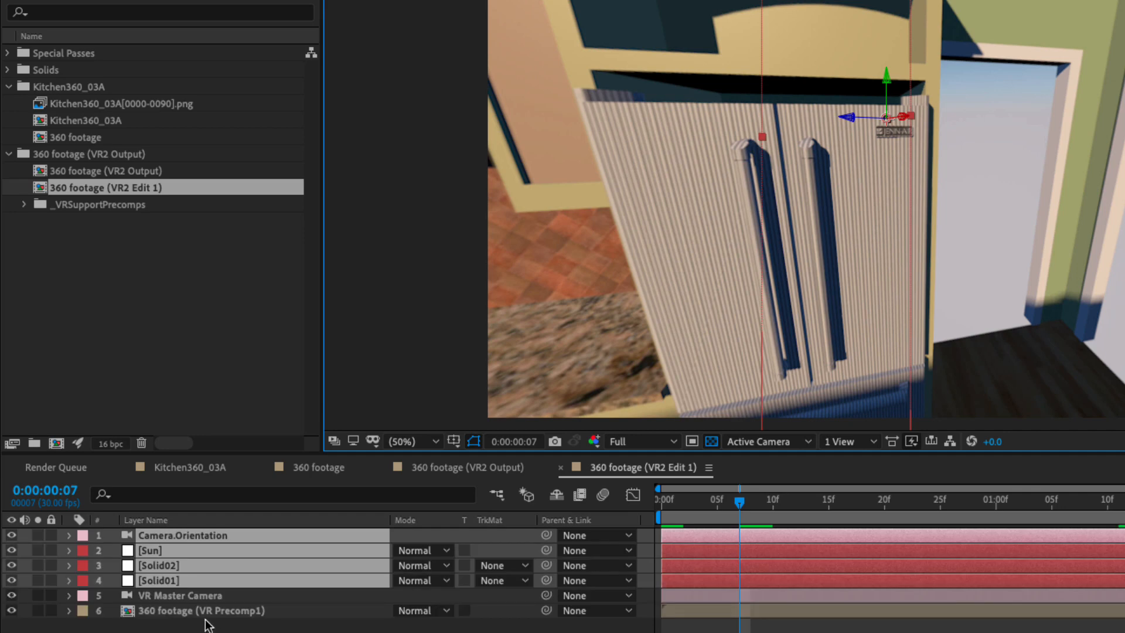
- Move the VR Master Camera layer to the top of the layer stack and parent it to Camera.Orientation
{"action": "left_click", "coordinate": [191, 595]}
{"action": "left_click_drag", "start_coordinate": [167, 596], "coordinate": [186, 537]}
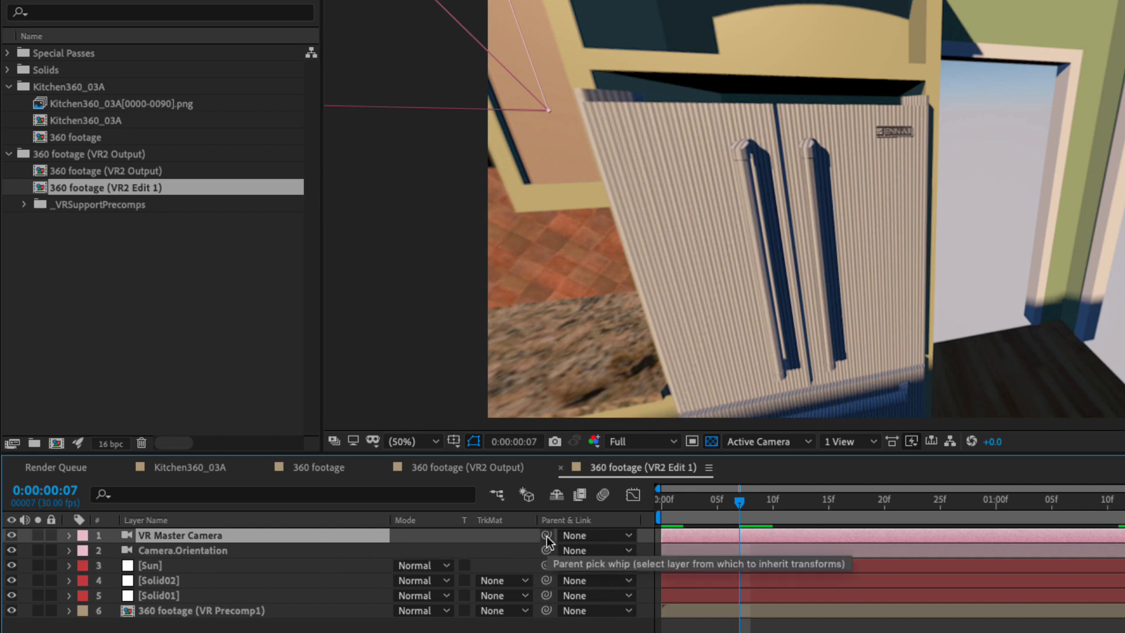
{"action": "left_click_drag", "start_coordinate": [546, 534], "coordinate": [215, 557]}
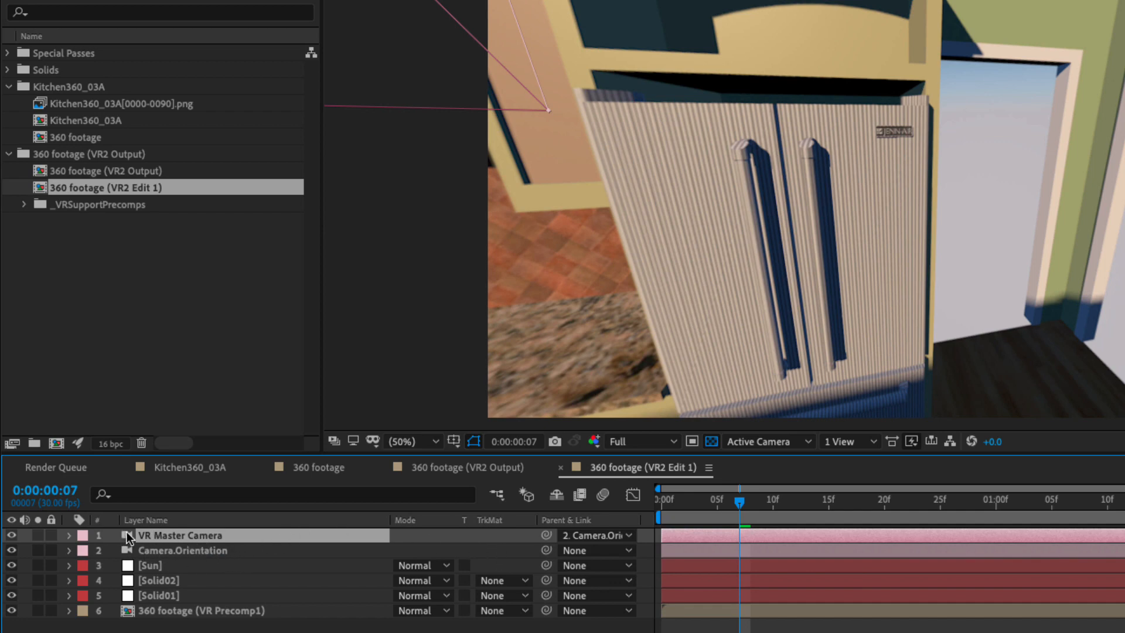
- Expand the VR Master Camera's transform properties and set its Position to 0, 0, 0
{"action": "left_click", "coordinate": [69, 536]}
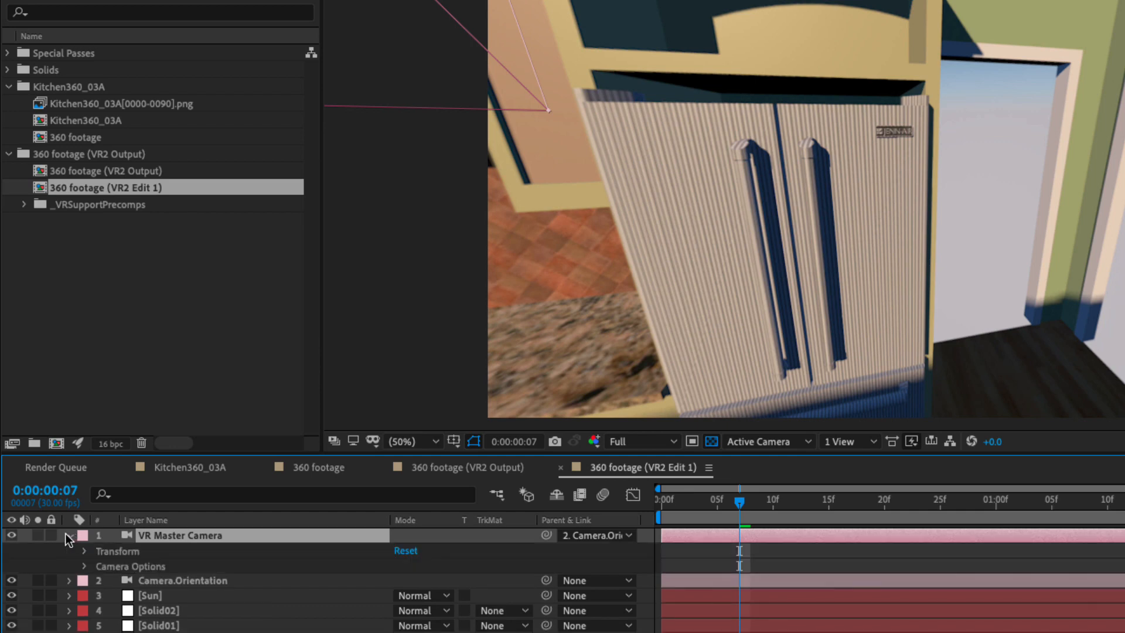
{"action": "left_click", "coordinate": [83, 551]}
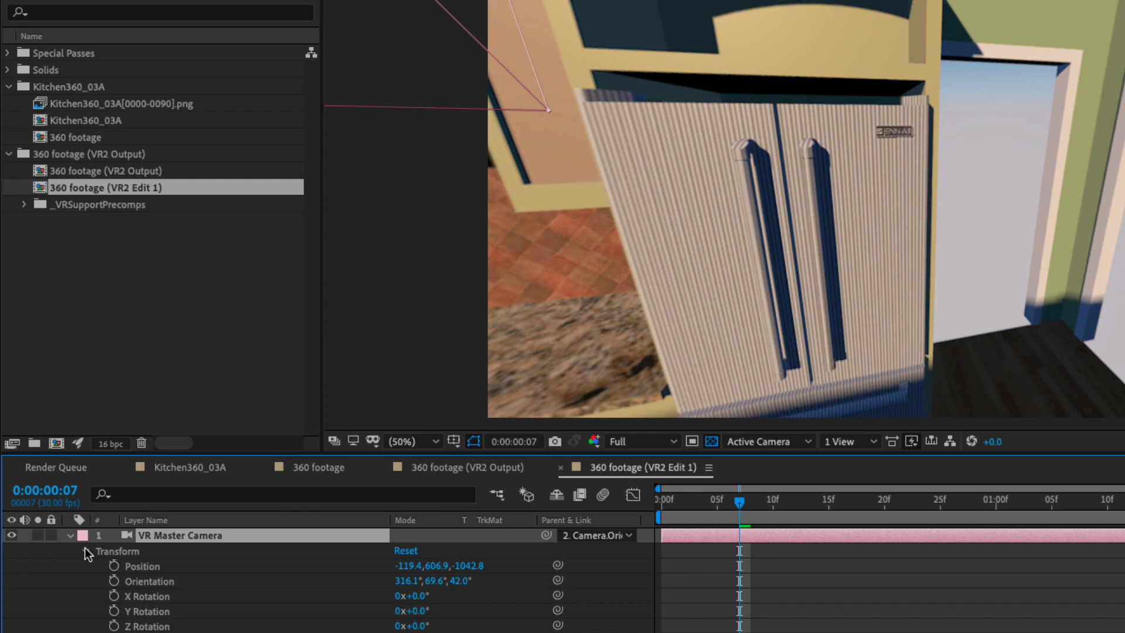
{"action": "left_click", "coordinate": [409, 566]}
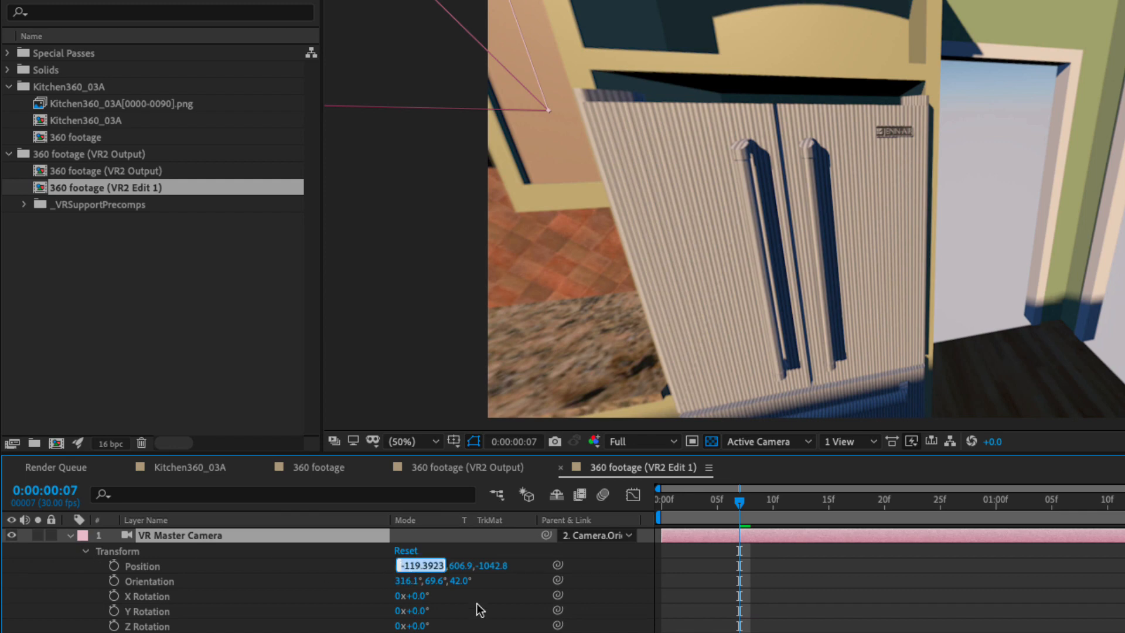
{"action": "type", "text": "0"}
{"action": "key", "text": "Tab"}
{"action": "type", "text": "0"}
{"action": "key", "text": "Tab"}
{"action": "type", "text": "0"}
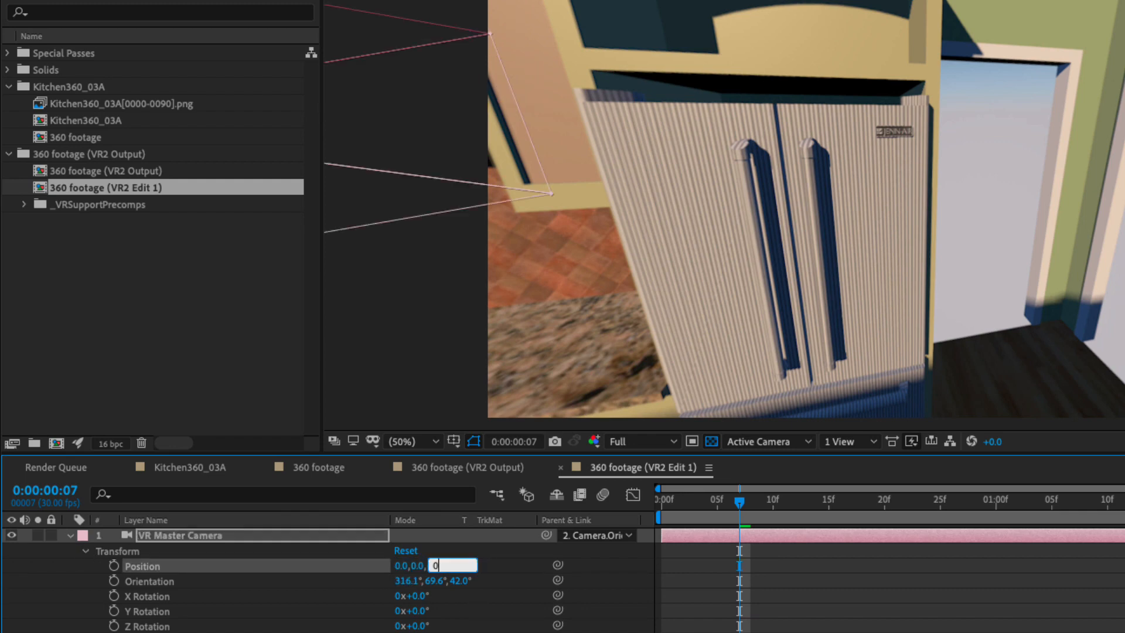
{"action": "key", "text": "Tab"}
- Set the VR Master Camera's Orientation to 0°, 0°, 0°
{"action": "type", "text": "0"}
{"action": "key", "text": "Tab"}
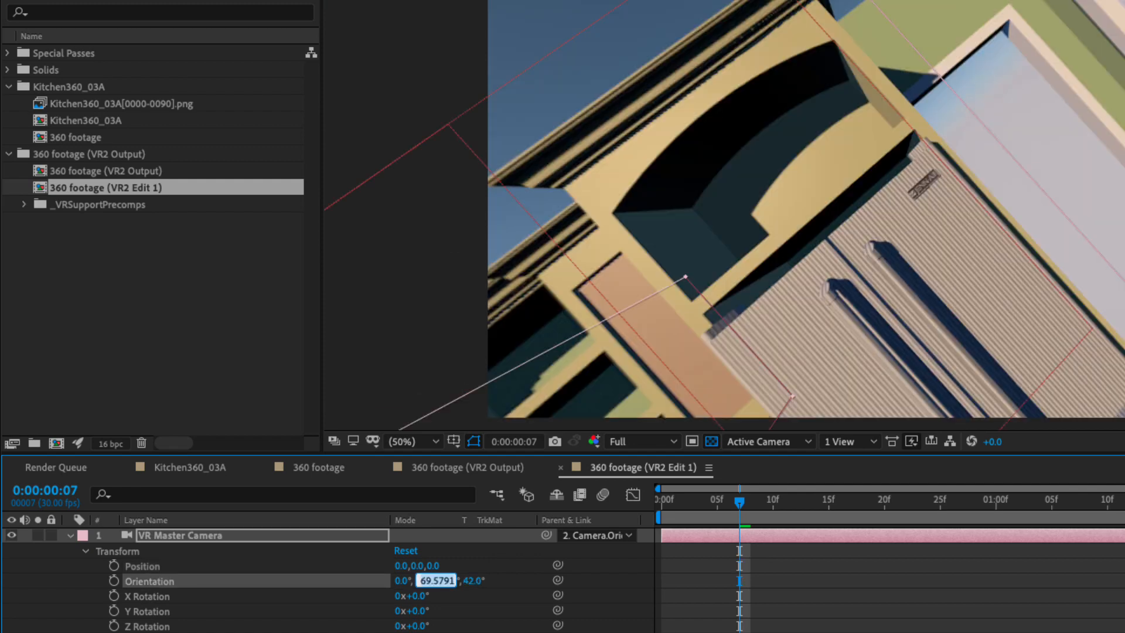
{"action": "type", "text": "0"}
{"action": "key", "text": "Tab"}
{"action": "type", "text": "0"}
{"action": "key", "text": "Return"}
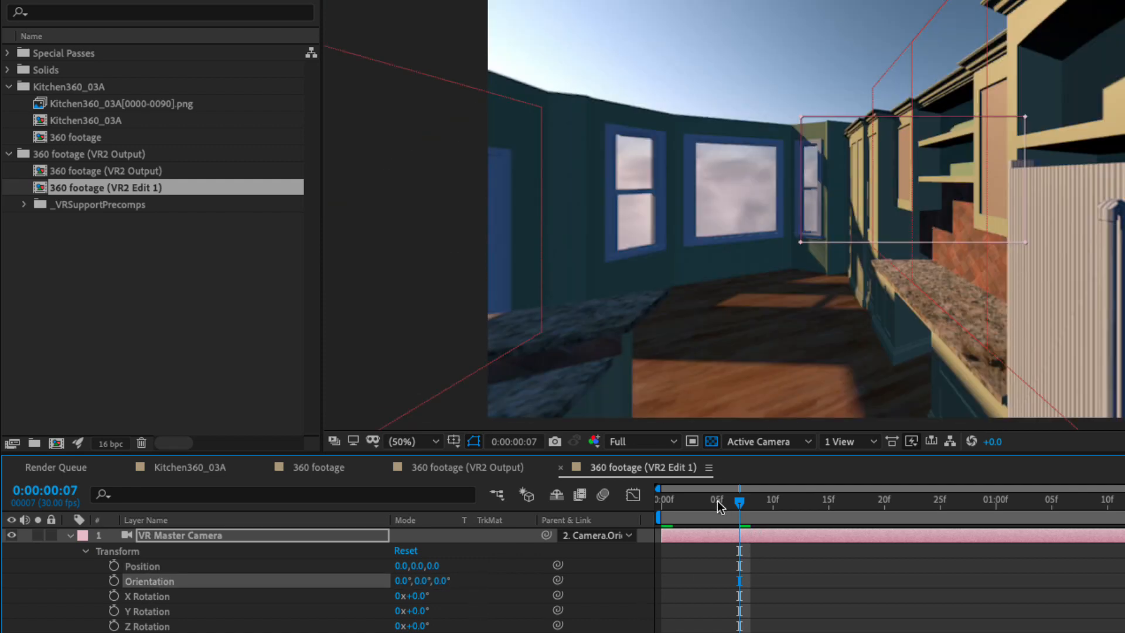
- Scrub the timeline to check the parented camera's motion, then hide the Camera.Orientation layer and collapse the VR Master Camera properties
{"action": "left_click_drag", "start_coordinate": [717, 499], "coordinate": [806, 520]}
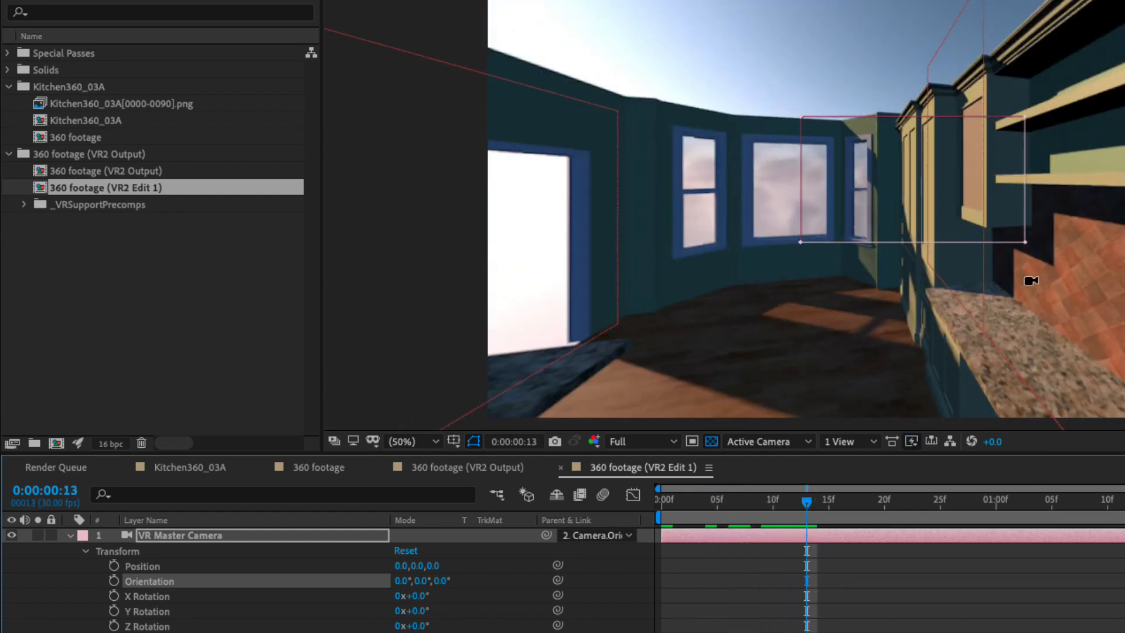
{"action": "left_click_drag", "start_coordinate": [790, 501], "coordinate": [742, 503]}
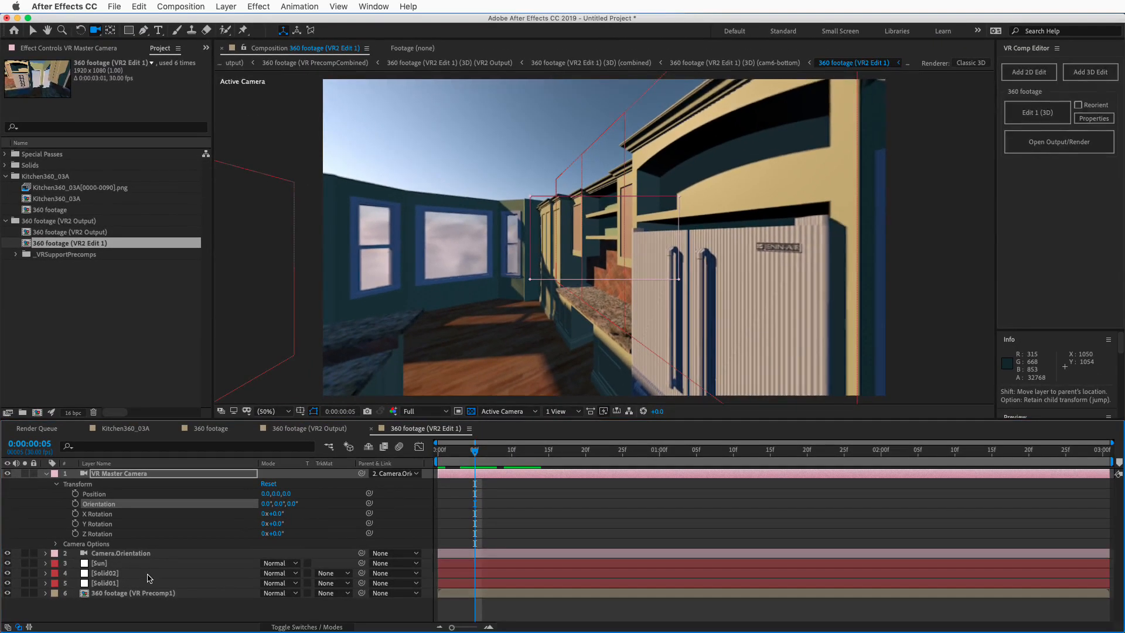
{"action": "left_click", "coordinate": [132, 554]}
{"action": "left_click", "coordinate": [8, 553]}
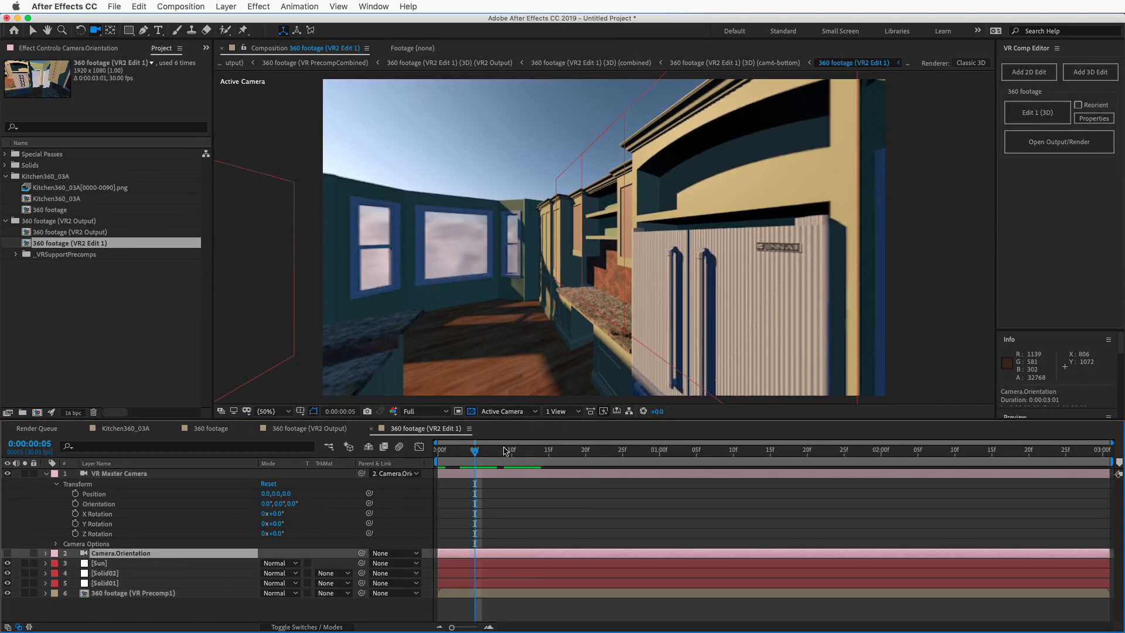
{"action": "left_click", "coordinate": [47, 476]}
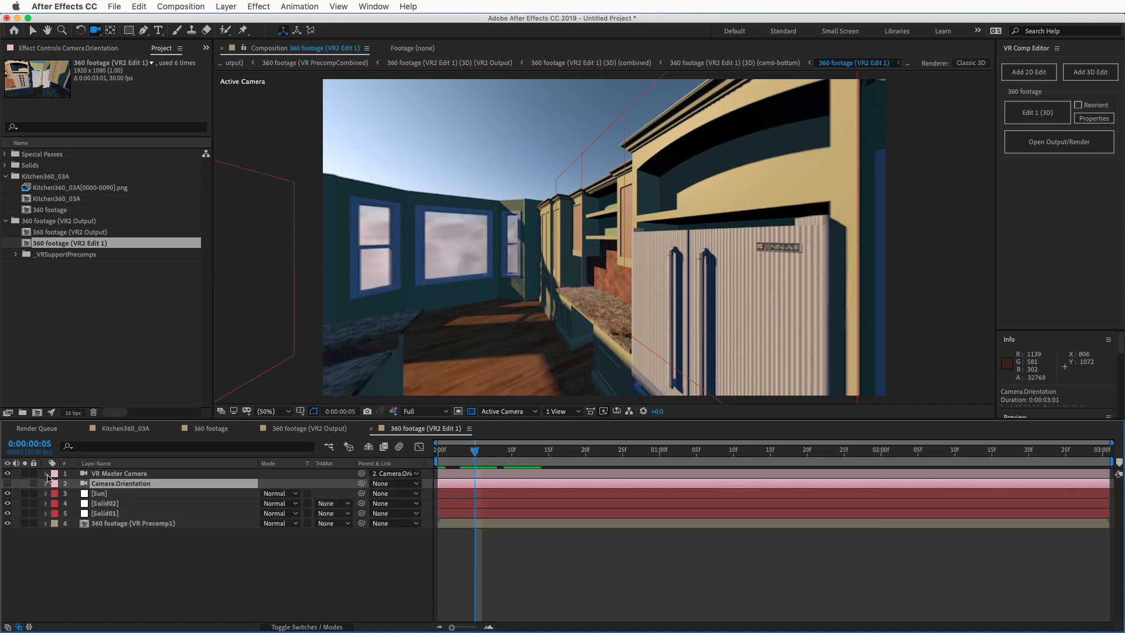
- Scale the Solid02 layer down to about 27% wide and 37% high over the cabinet door, and scrub to frame 19 to check it
{"action": "left_click", "coordinate": [105, 504]}
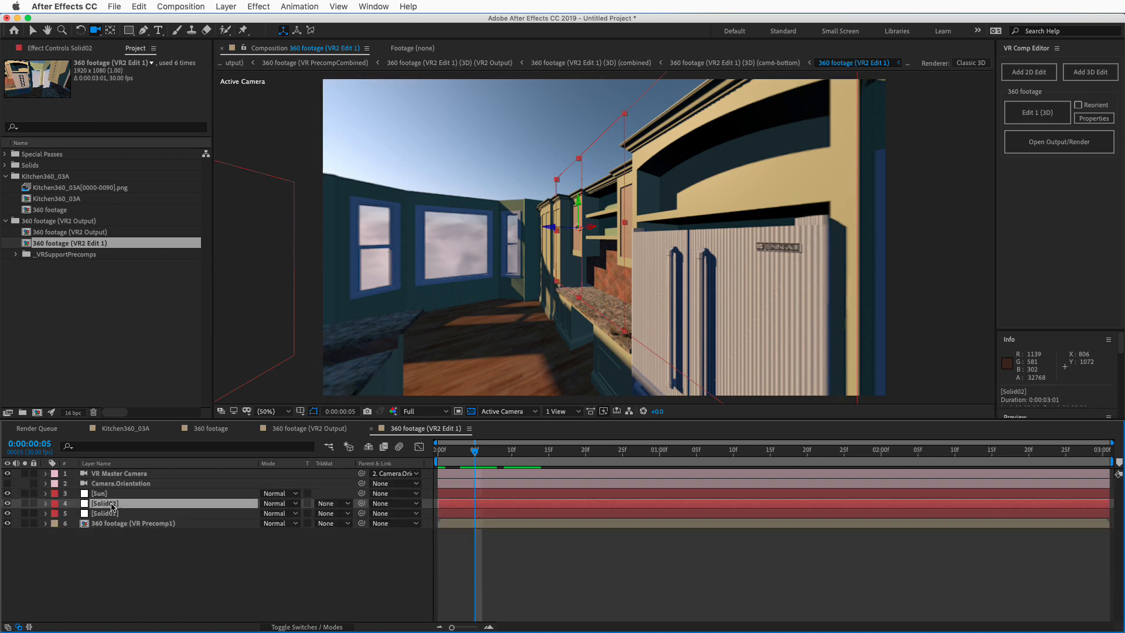
{"action": "left_click", "coordinate": [33, 29]}
{"action": "left_click_drag", "start_coordinate": [625, 332], "coordinate": [592, 335]}
{"action": "left_click_drag", "start_coordinate": [487, 457], "coordinate": [582, 464]}
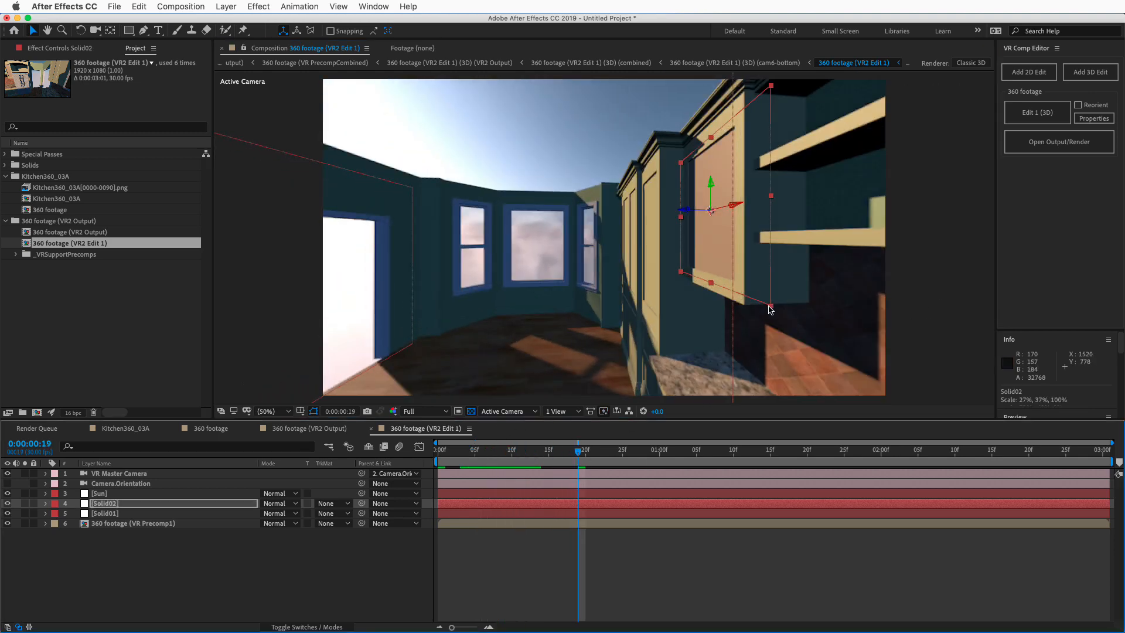
- Scale Solid02 to about 13% wide and 31% high, then at frame 11 scale Solid01 to about 17% wide and 32% high
{"action": "left_click_drag", "start_coordinate": [770, 304], "coordinate": [734, 279]}
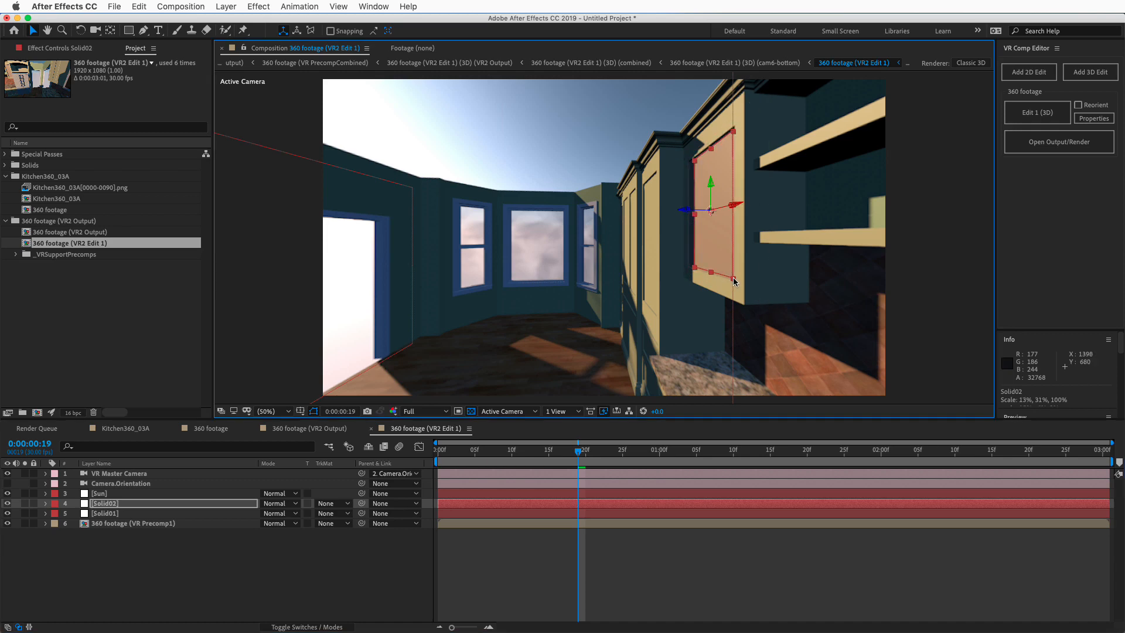
{"action": "left_click_drag", "start_coordinate": [577, 450], "coordinate": [518, 449]}
{"action": "left_click", "coordinate": [103, 514]}
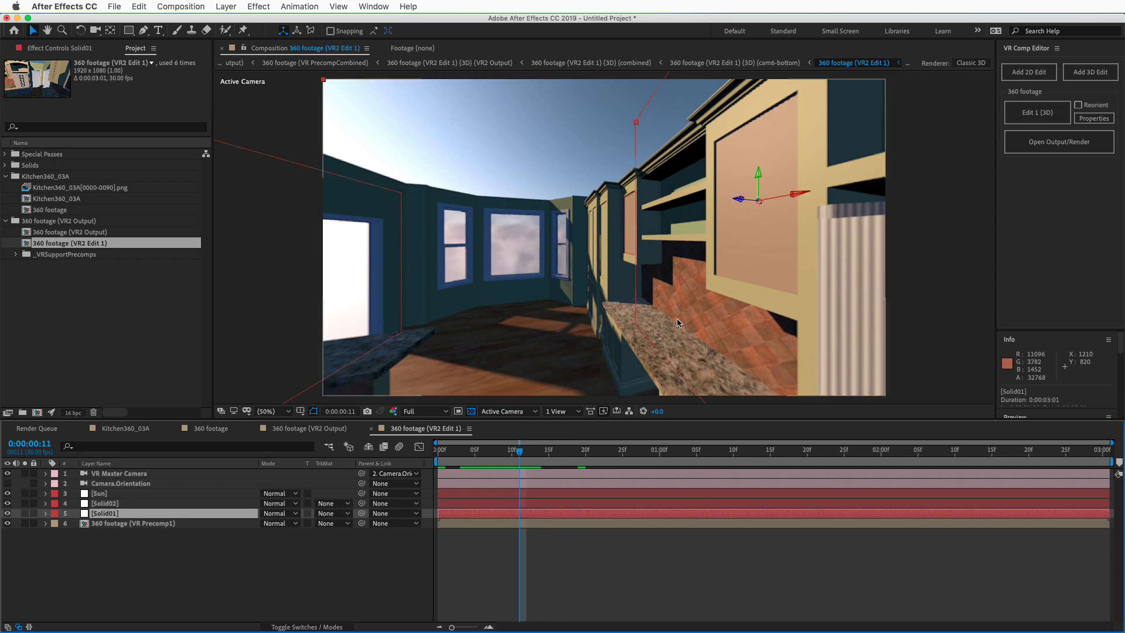
{"action": "left_click_drag", "start_coordinate": [648, 127], "coordinate": [716, 142]}
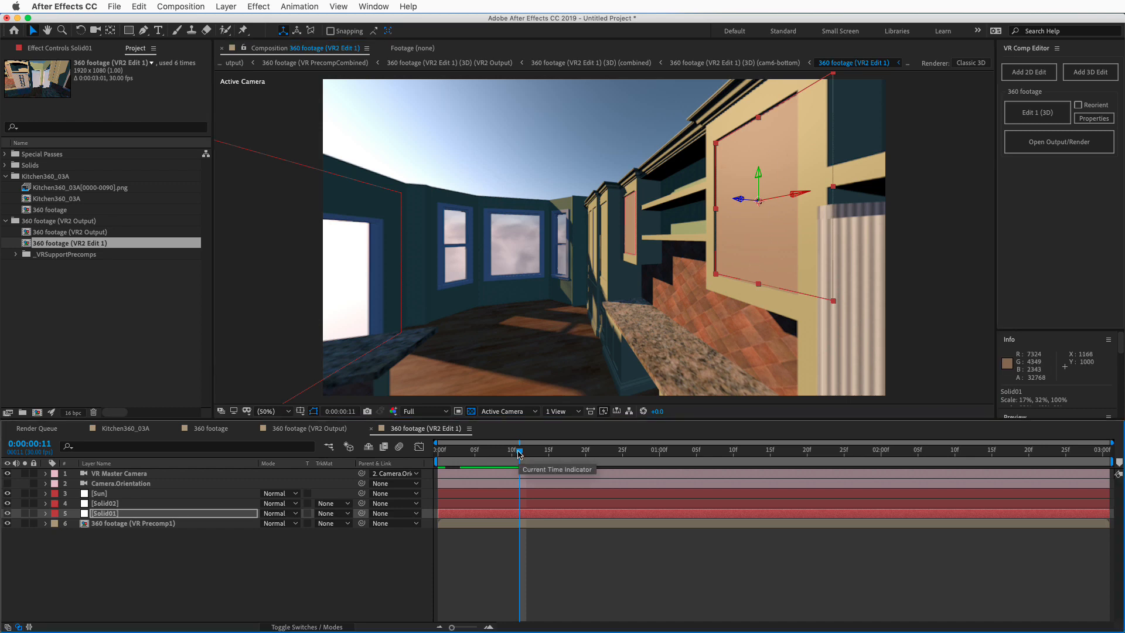
{"action": "mouse_move", "coordinate": [521, 453]}
{"action": "left_mouse_down"}
{"action": "mouse_move", "coordinate": [592, 455]}
{"action": "mouse_move", "coordinate": [509, 458]}
{"action": "left_mouse_up"}
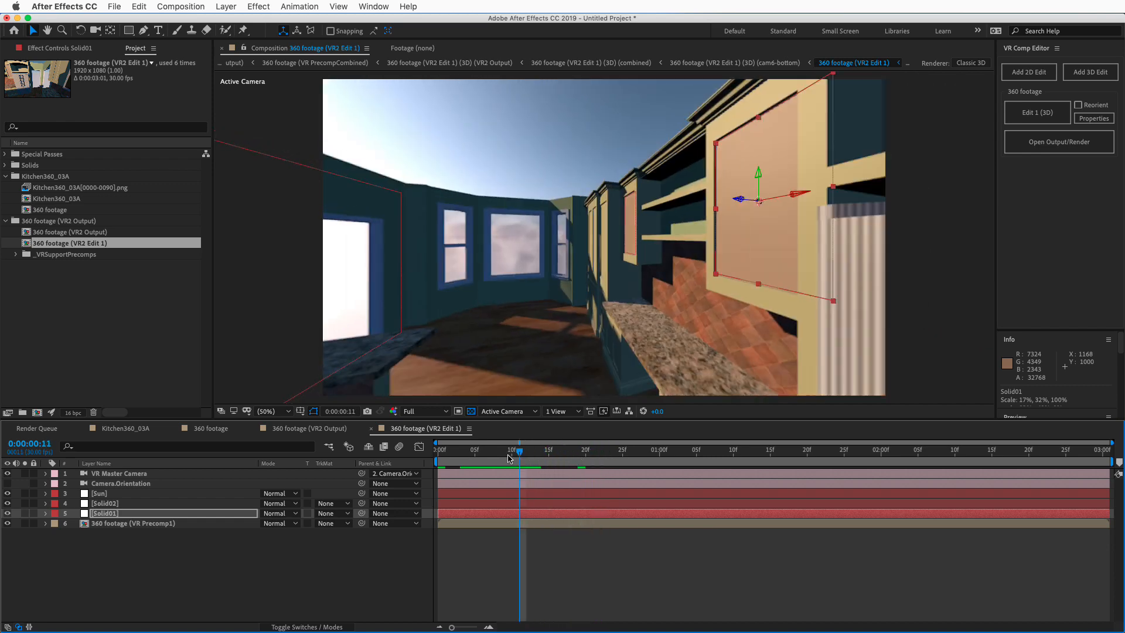
- Scale the Sun layer down to about 6% wide and 7% high, and scrub back to frame 3
{"action": "left_click", "coordinate": [100, 493]}
{"action": "left_click_drag", "start_coordinate": [401, 332], "coordinate": [297, 289]}
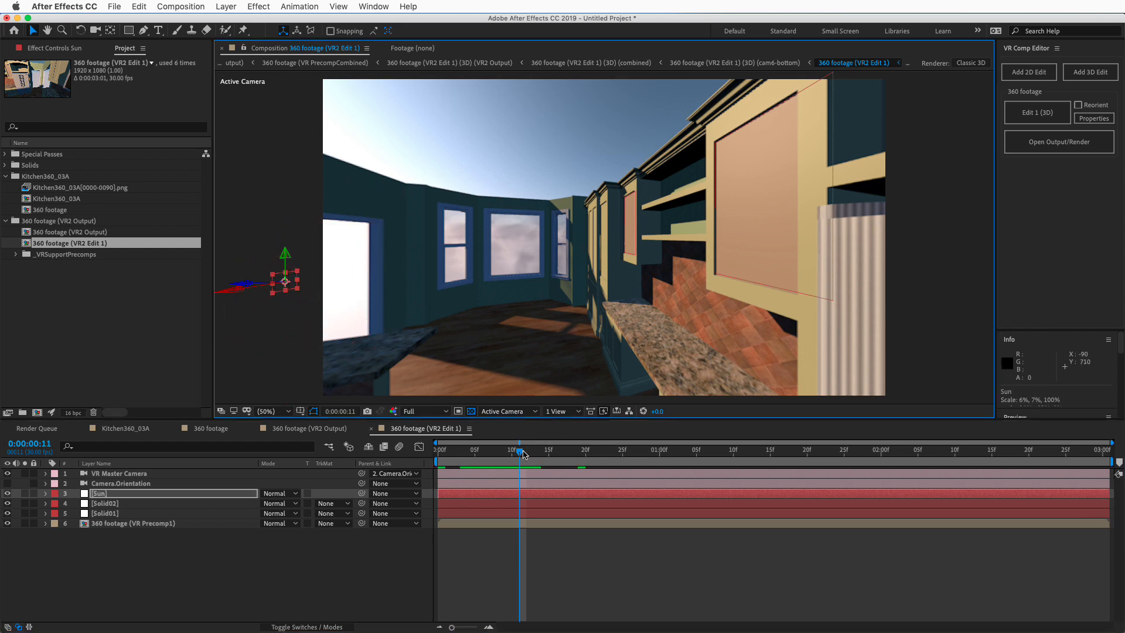
{"action": "left_click_drag", "start_coordinate": [523, 454], "coordinate": [460, 463]}
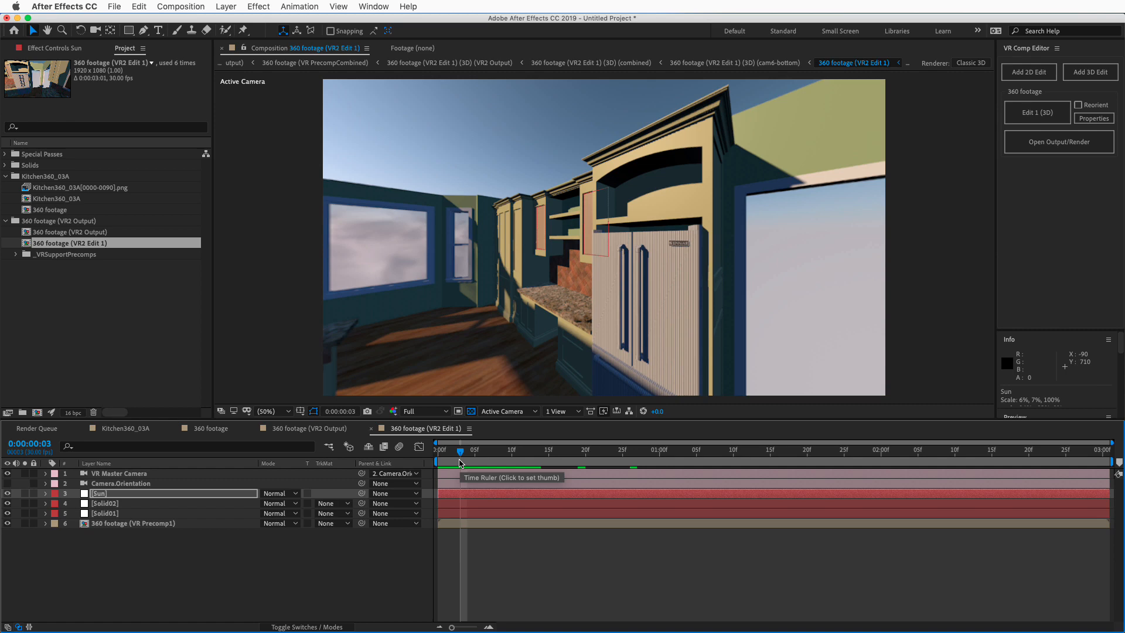
- Create a new text layer reading "Cupboard" in the 360 footage (VR2 Edit 1) composition
{"action": "left_click", "coordinate": [245, 583]}
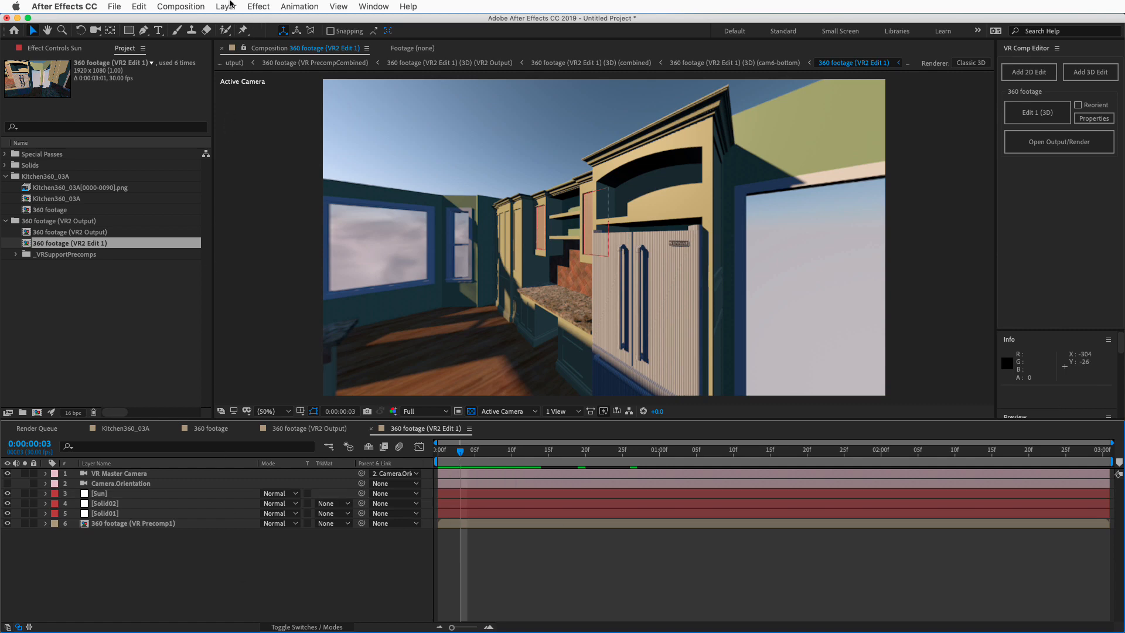
{"action": "left_click", "coordinate": [226, 6]}
{"action": "mouse_move", "coordinate": [240, 20]}
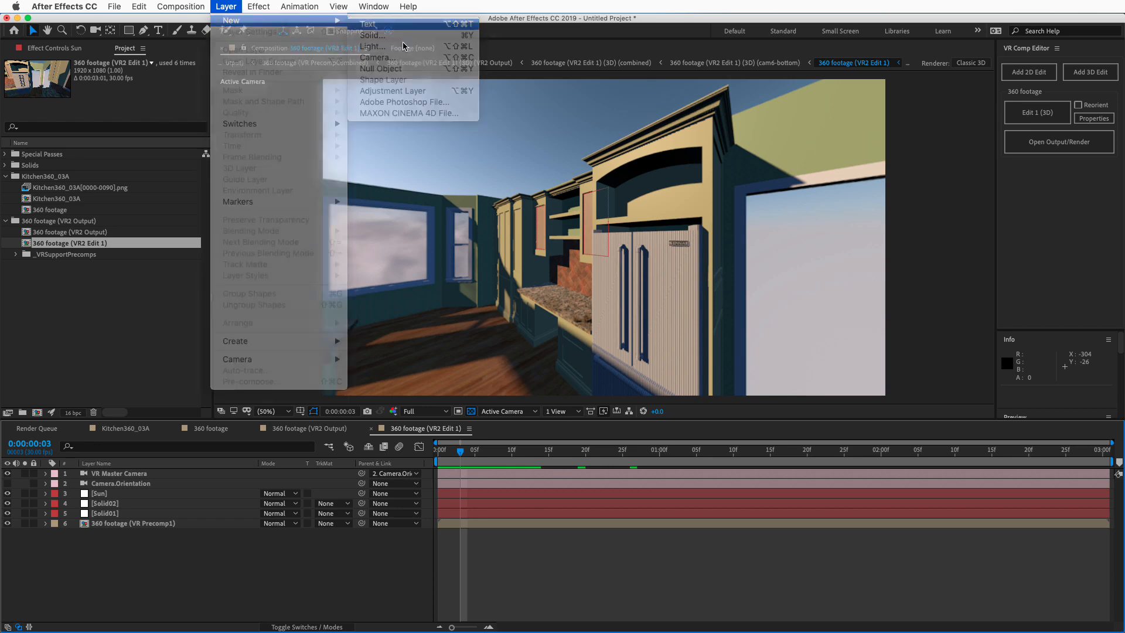
{"action": "left_click", "coordinate": [375, 24]}
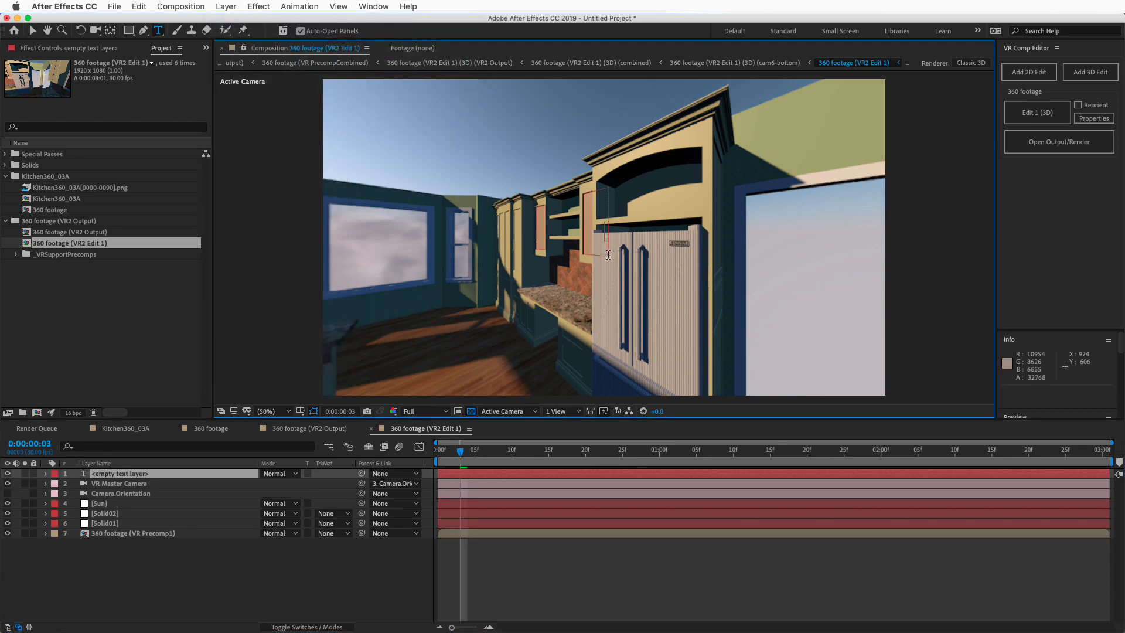
{"action": "type", "text": "Cu"}
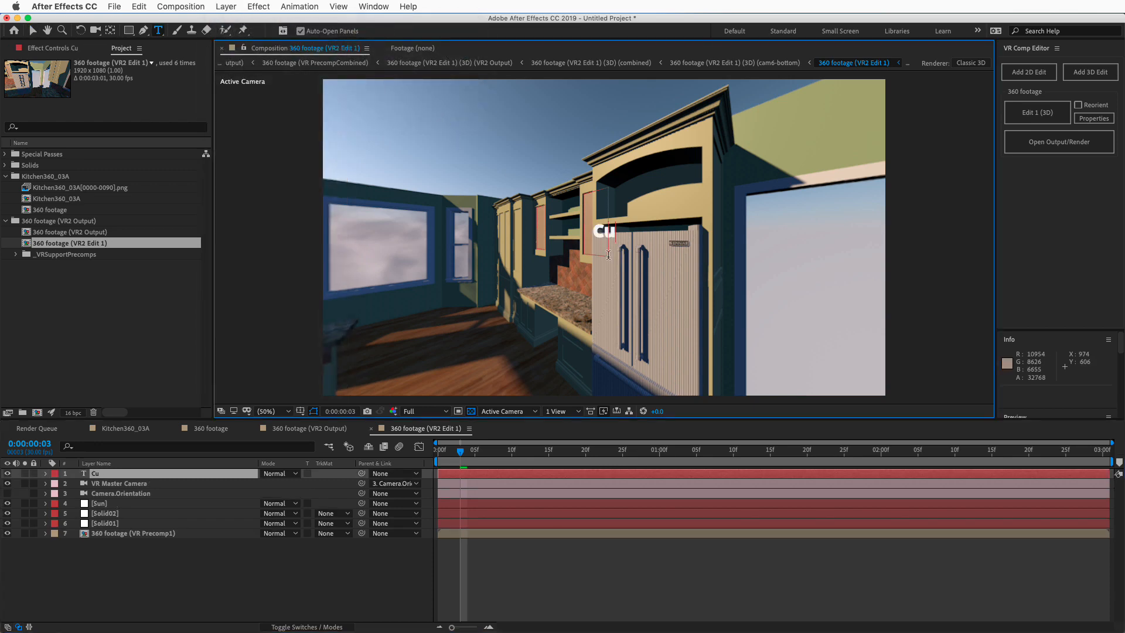
{"action": "type", "text": "pboar"}
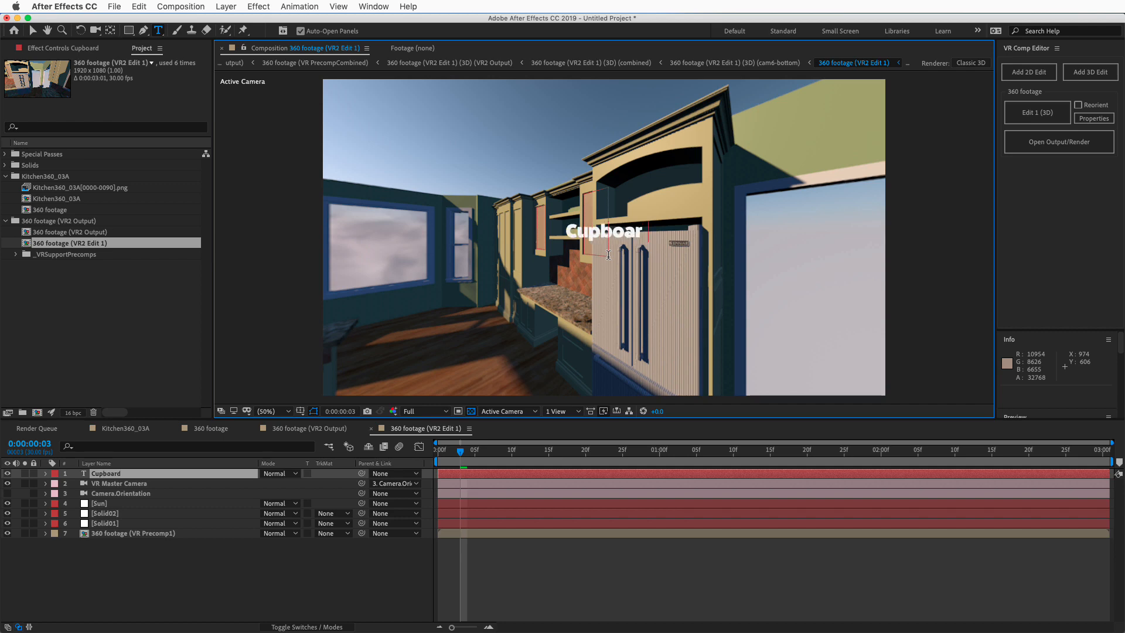
{"action": "type", "text": "d"}
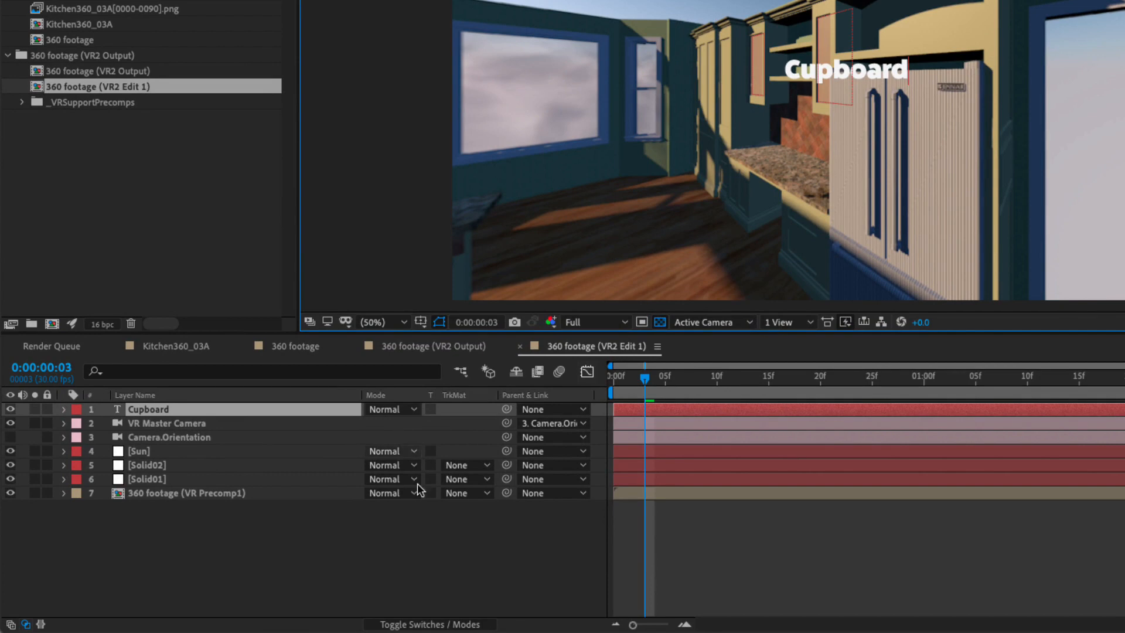
- Make the Cupboard text a 3D layer and parent it to the Solid02 layer
{"action": "left_click", "coordinate": [403, 624]}
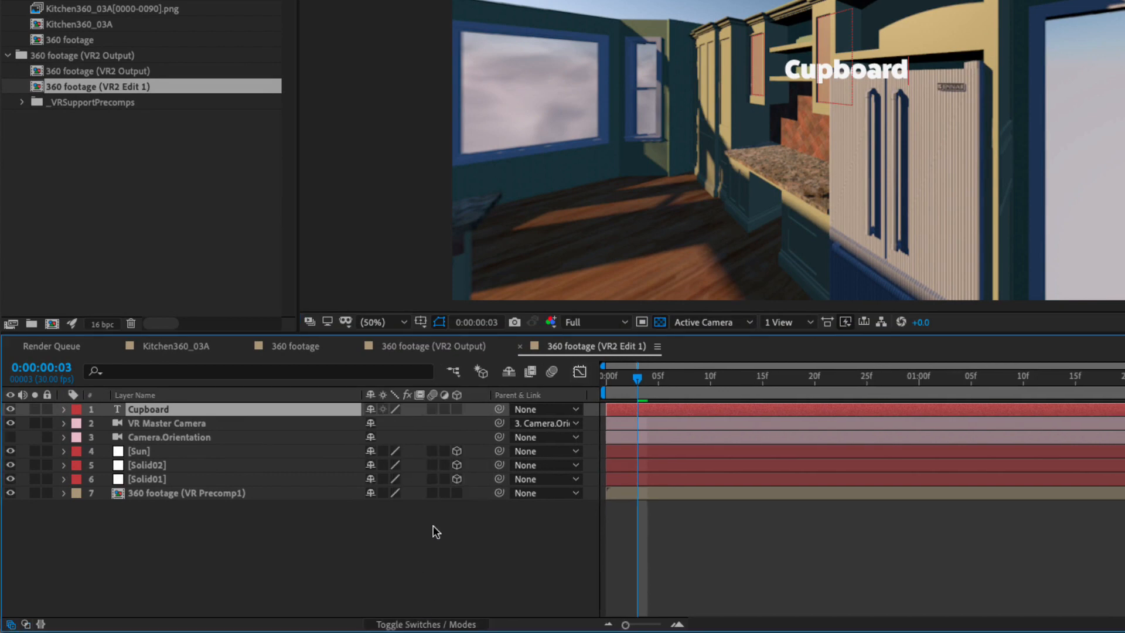
{"action": "left_click", "coordinate": [457, 409]}
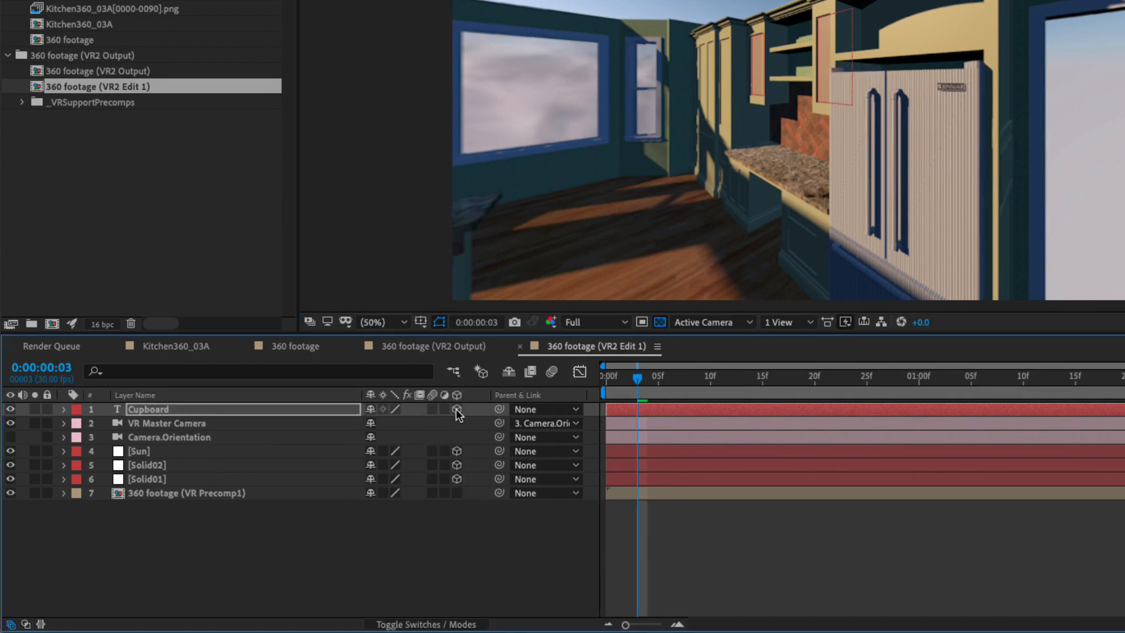
{"action": "left_click", "coordinate": [141, 409]}
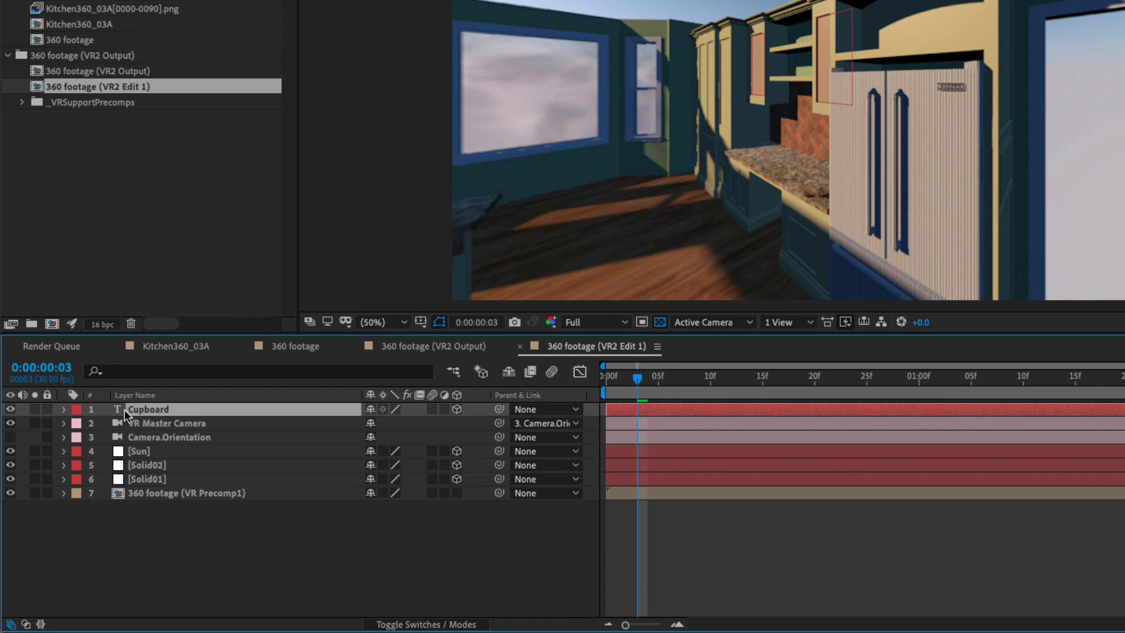
{"action": "left_click", "coordinate": [161, 466]}
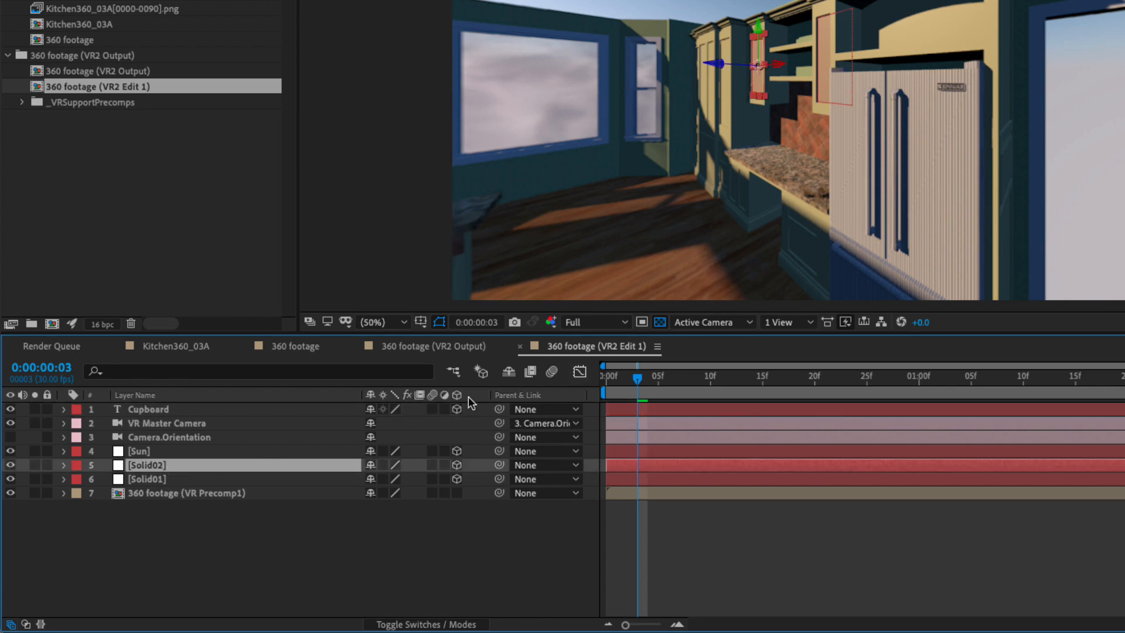
{"action": "left_click_drag", "start_coordinate": [498, 409], "coordinate": [164, 467]}
- Expand the Cupboard layer's transform properties and set its Position to 0, 0, 0
{"action": "left_click", "coordinate": [64, 410]}
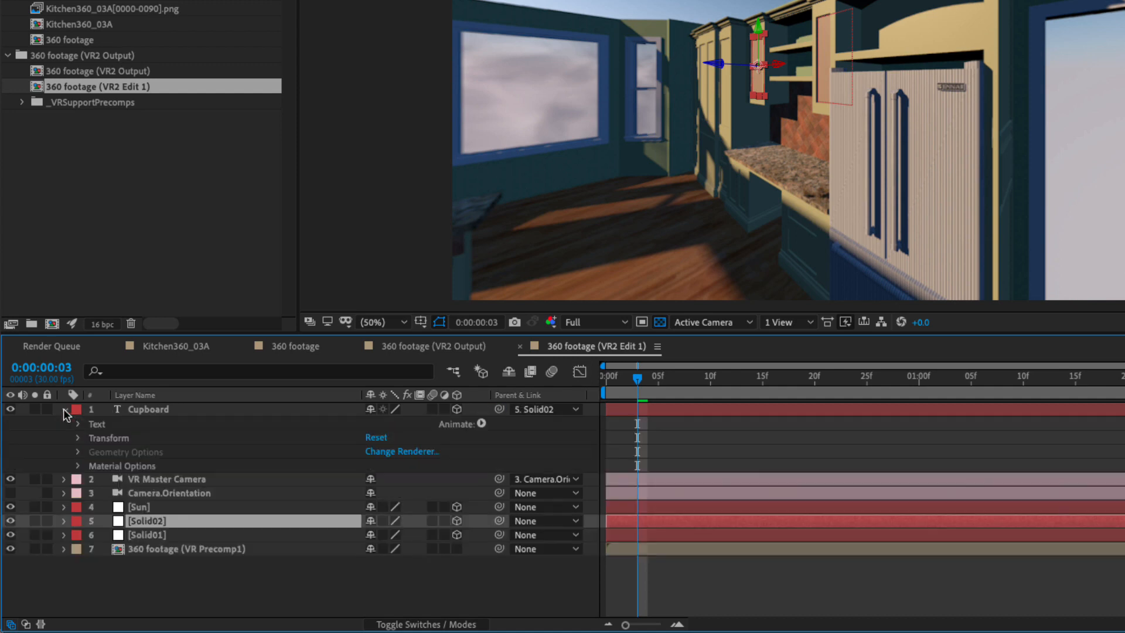
{"action": "left_click", "coordinate": [78, 438]}
{"action": "left_click", "coordinate": [379, 465]}
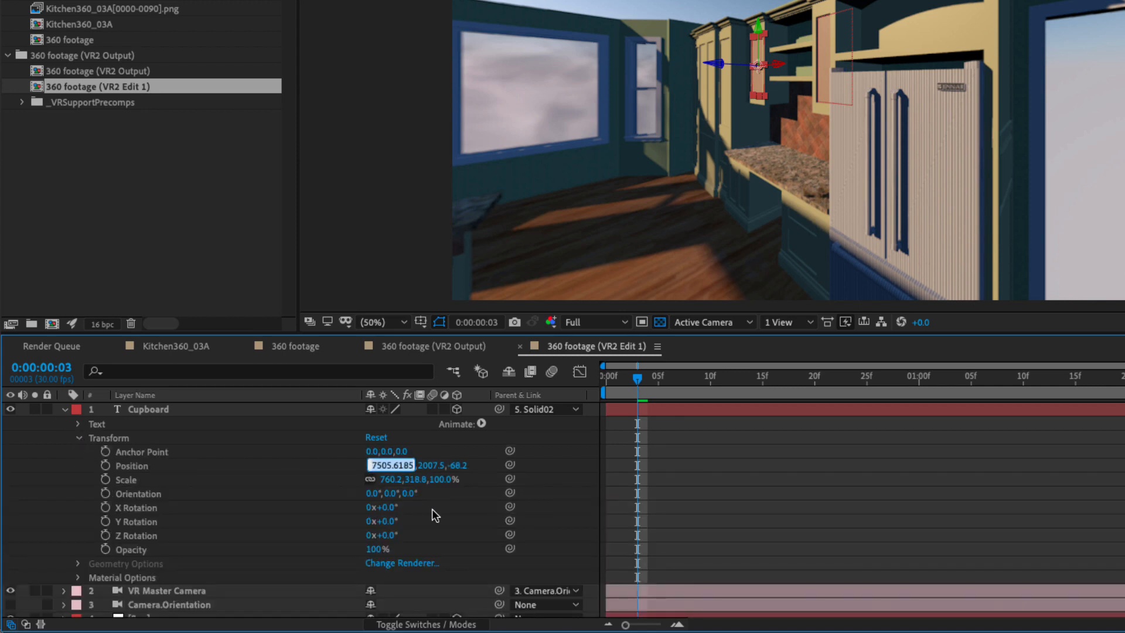
{"action": "type", "text": "0"}
{"action": "key", "text": "Tab"}
{"action": "type", "text": "0"}
{"action": "key", "text": "Tab"}
{"action": "type", "text": "0"}
{"action": "key", "text": "Tab"}
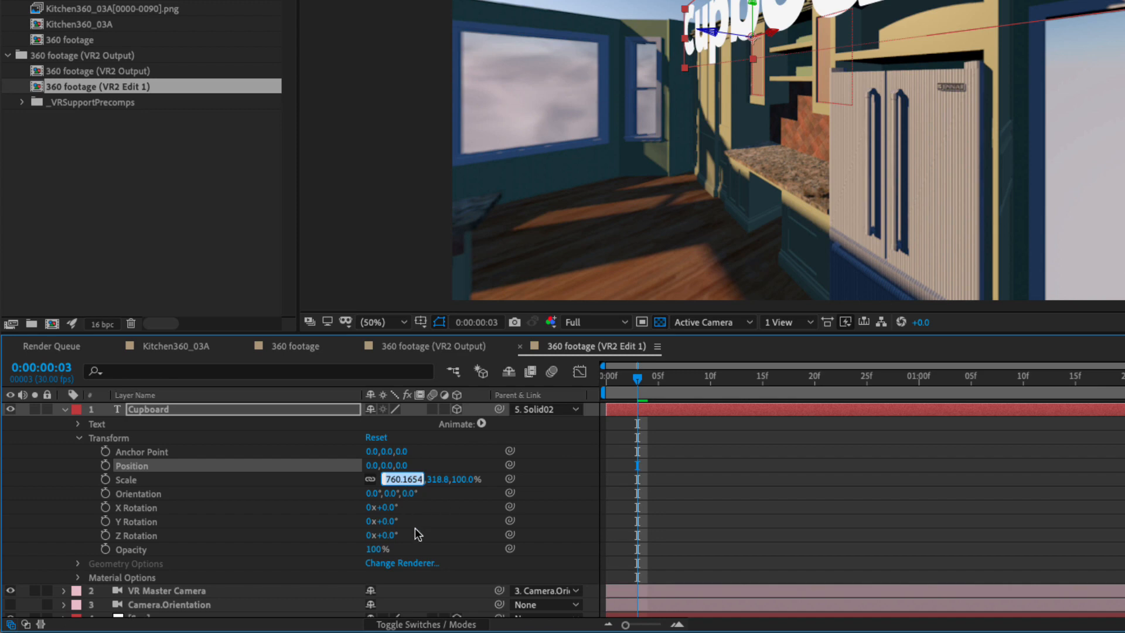
{"action": "left_click", "coordinate": [317, 519]}
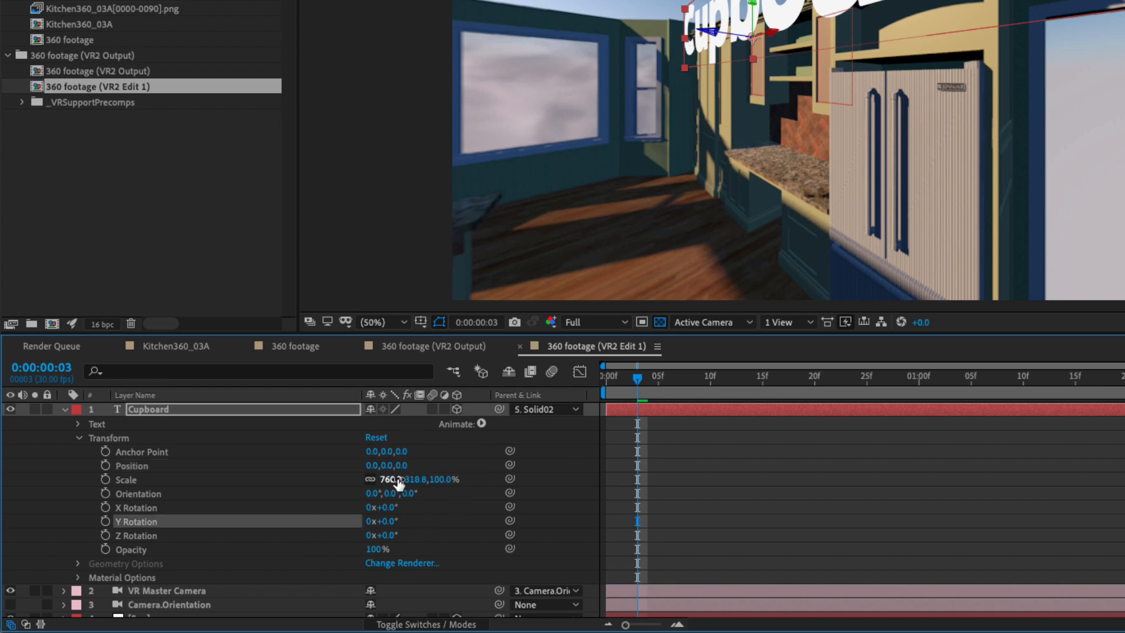
- Scale the Cupboard text down proportionally to about 37.2, 15.6, 4.9%, checking its size against the cabinet door at frame 20
{"action": "left_click_drag", "start_coordinate": [391, 479], "coordinate": [3, 456]}
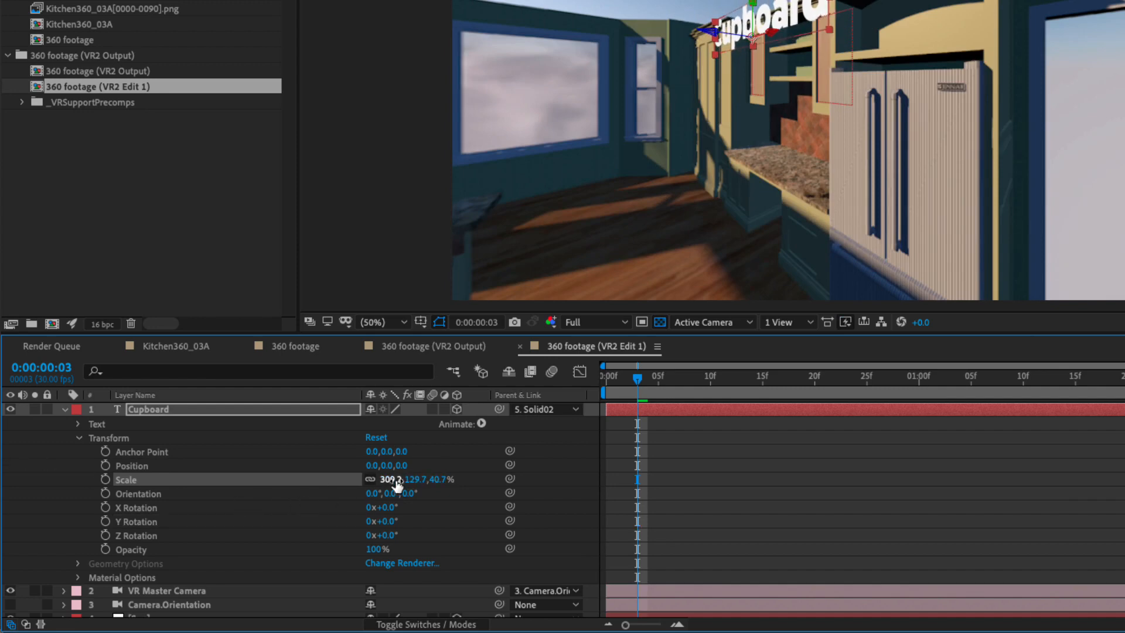
{"action": "left_click_drag", "start_coordinate": [393, 480], "coordinate": [262, 483]}
{"action": "left_click_drag", "start_coordinate": [620, 507], "coordinate": [787, 505]}
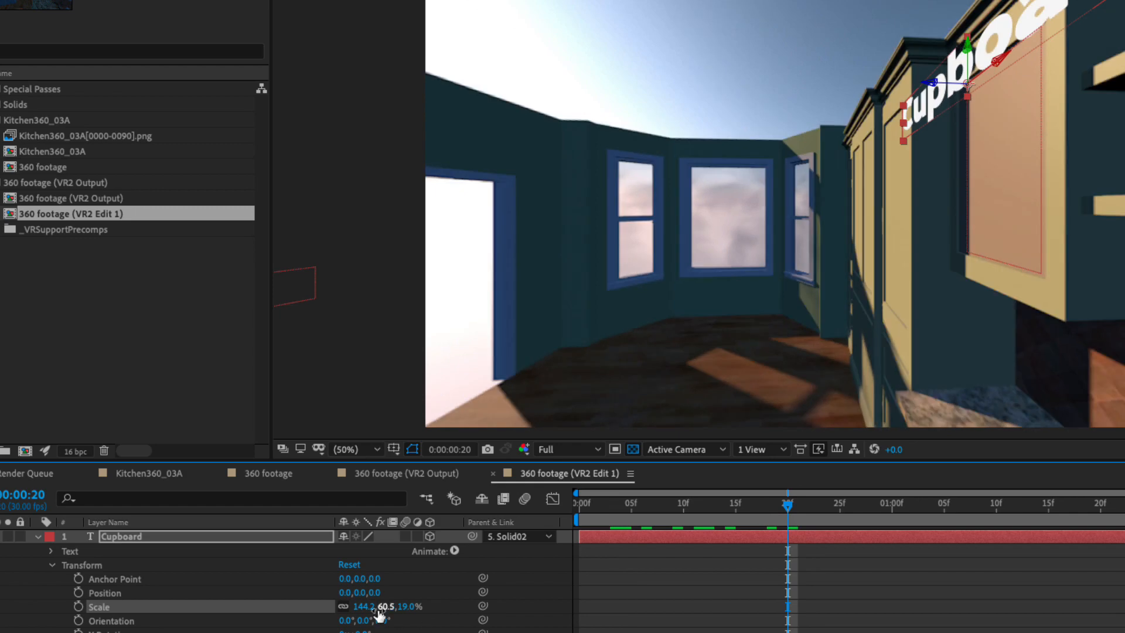
{"action": "left_click_drag", "start_coordinate": [375, 607], "coordinate": [289, 586]}
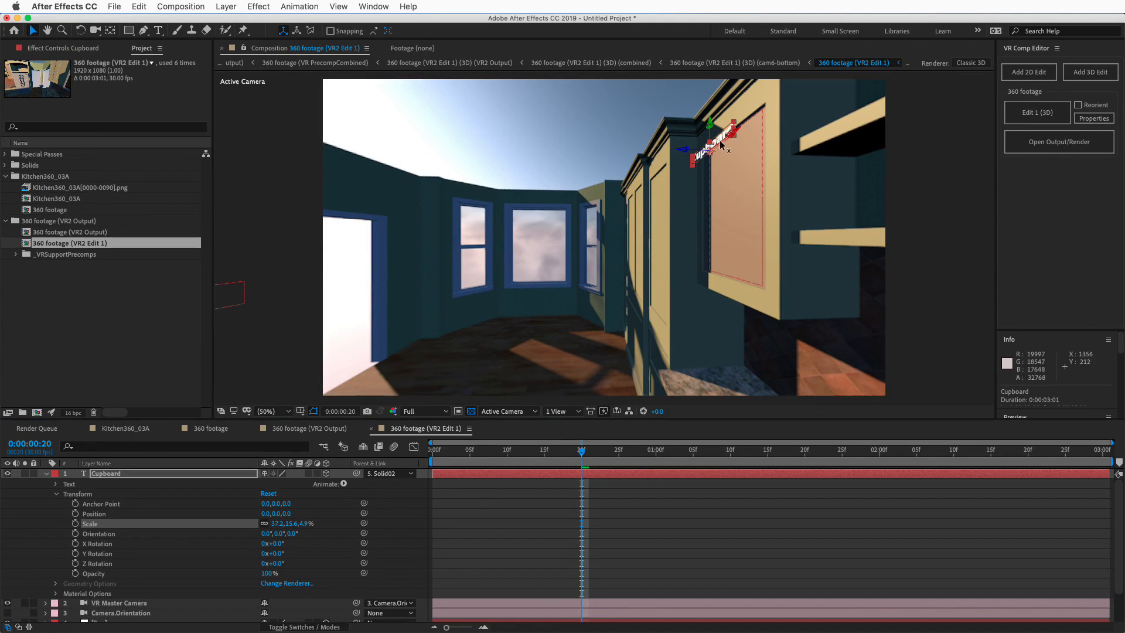
- Move the Cupboard text onto the cabinet door at about 41.1, 40, 0, scale it to about 31.2%, and scrub to frame 18
{"action": "left_click_drag", "start_coordinate": [710, 152], "coordinate": [736, 139]}
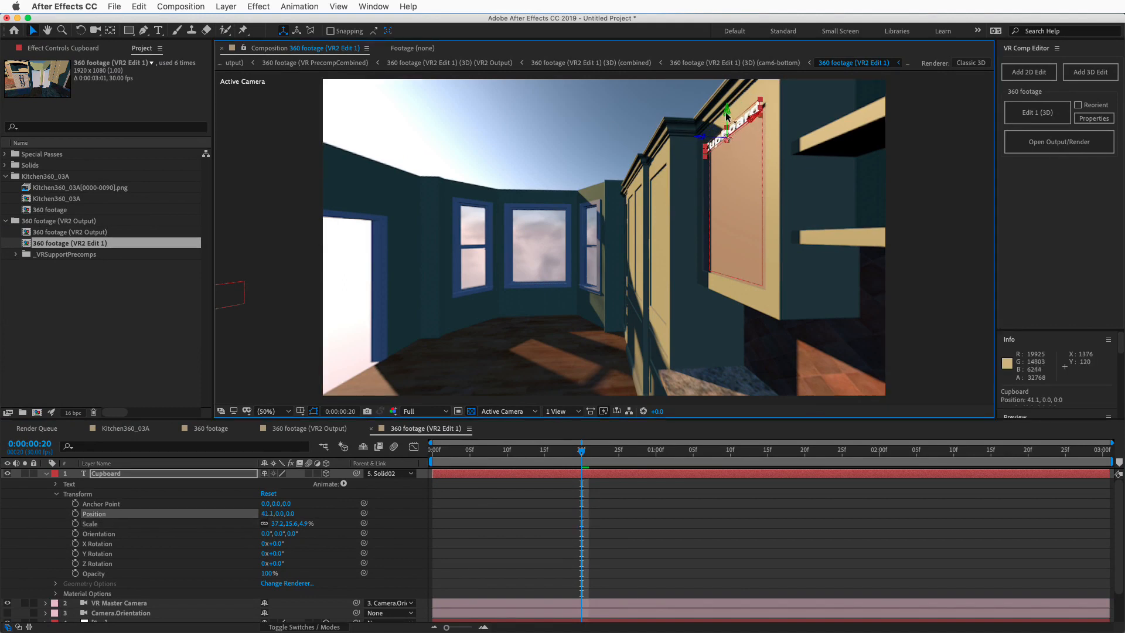
{"action": "left_click_drag", "start_coordinate": [729, 125], "coordinate": [729, 118]}
{"action": "left_click_drag", "start_coordinate": [281, 523], "coordinate": [270, 523]}
{"action": "mouse_move", "coordinate": [582, 454]}
{"action": "left_mouse_down"}
{"action": "mouse_move", "coordinate": [604, 454]}
{"action": "mouse_move", "coordinate": [582, 454]}
{"action": "left_mouse_up"}
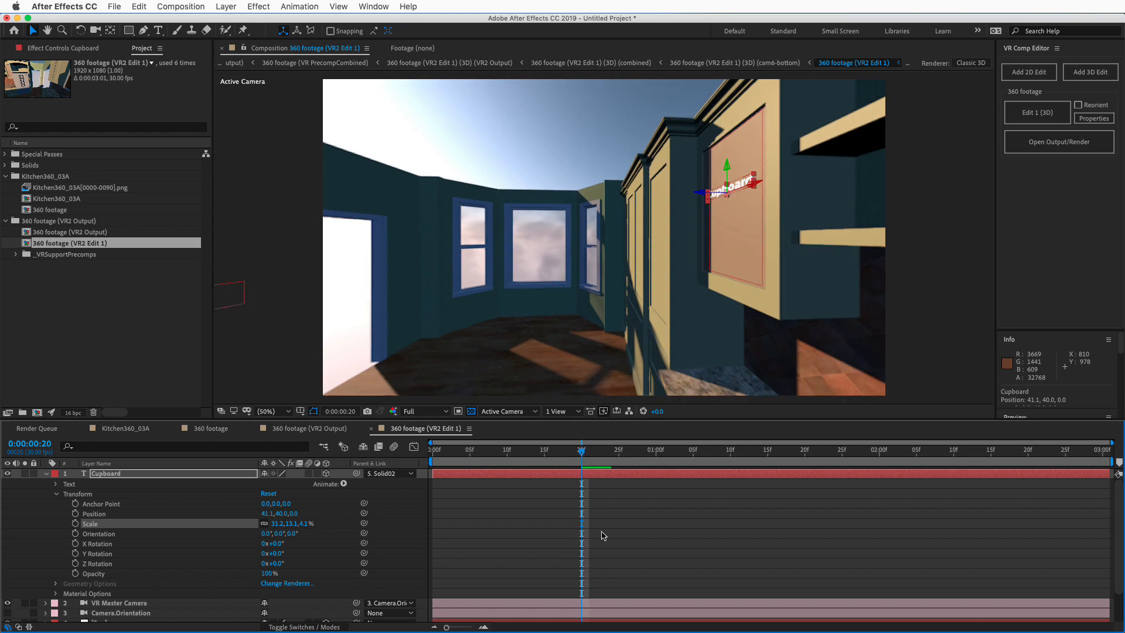
{"action": "left_click", "coordinate": [45, 474]}
{"action": "left_click", "coordinate": [557, 564]}
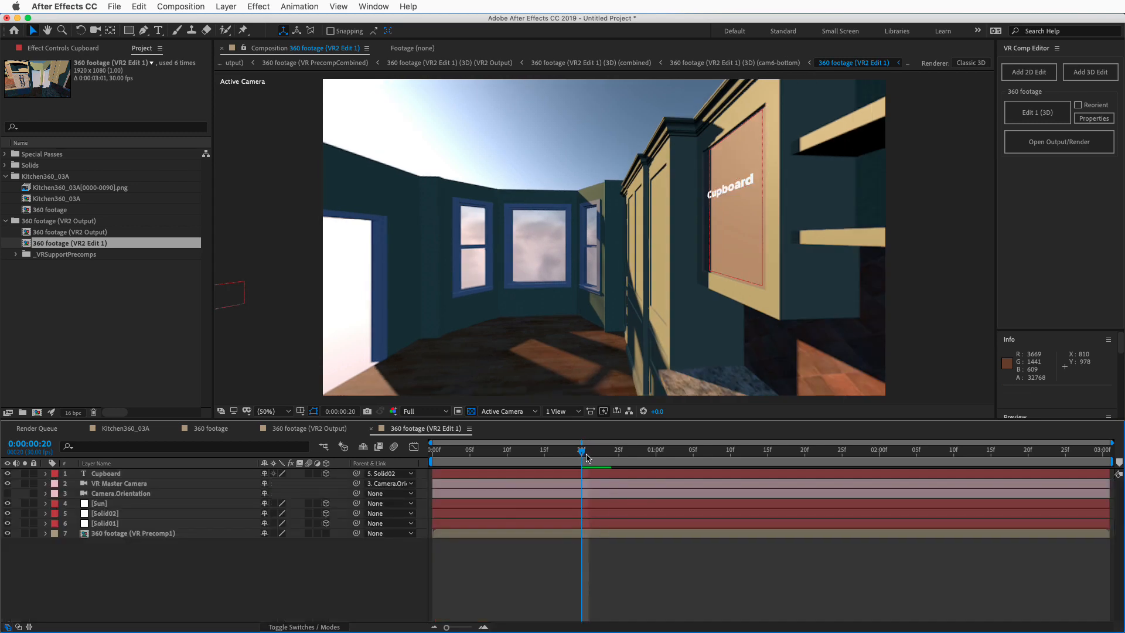
{"action": "mouse_move", "coordinate": [583, 454]}
{"action": "left_mouse_down"}
{"action": "mouse_move", "coordinate": [615, 454]}
{"action": "mouse_move", "coordinate": [567, 453]}
{"action": "left_mouse_up"}
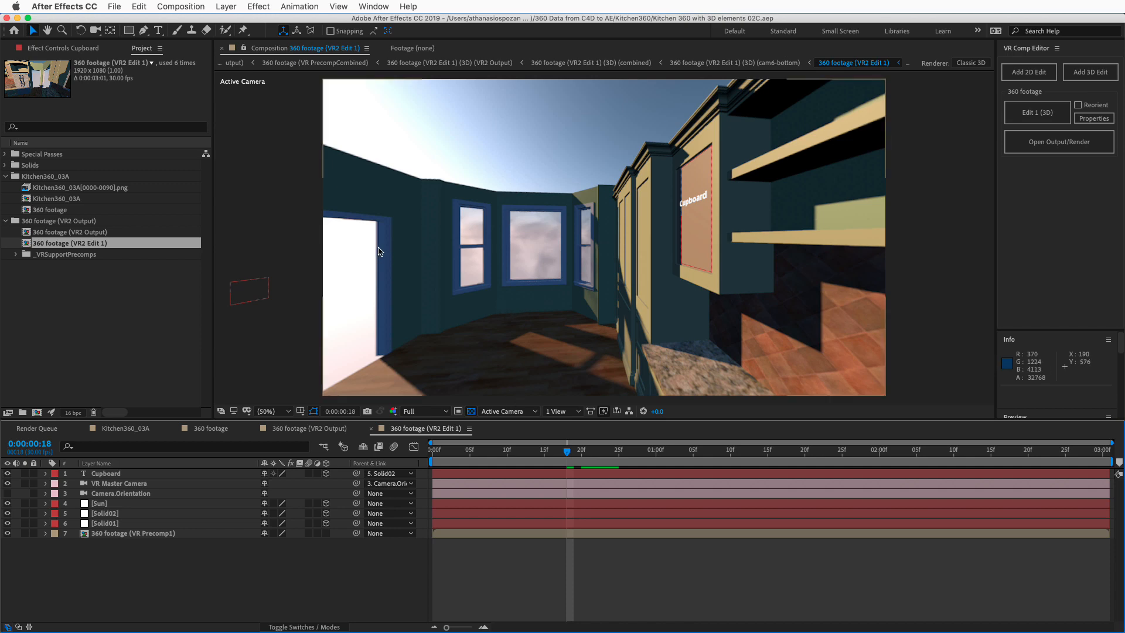
- Create a new 3000 x 3000 px red solid layer named flares
{"action": "left_click", "coordinate": [232, 7]}
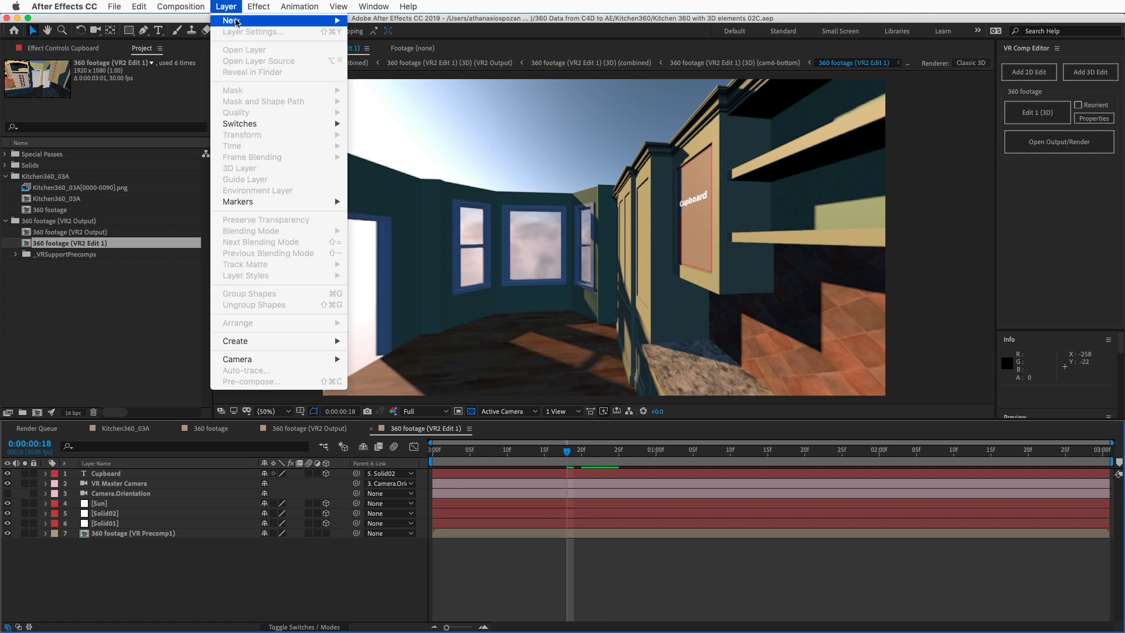
{"action": "mouse_move", "coordinate": [236, 21]}
{"action": "left_click", "coordinate": [391, 36]}
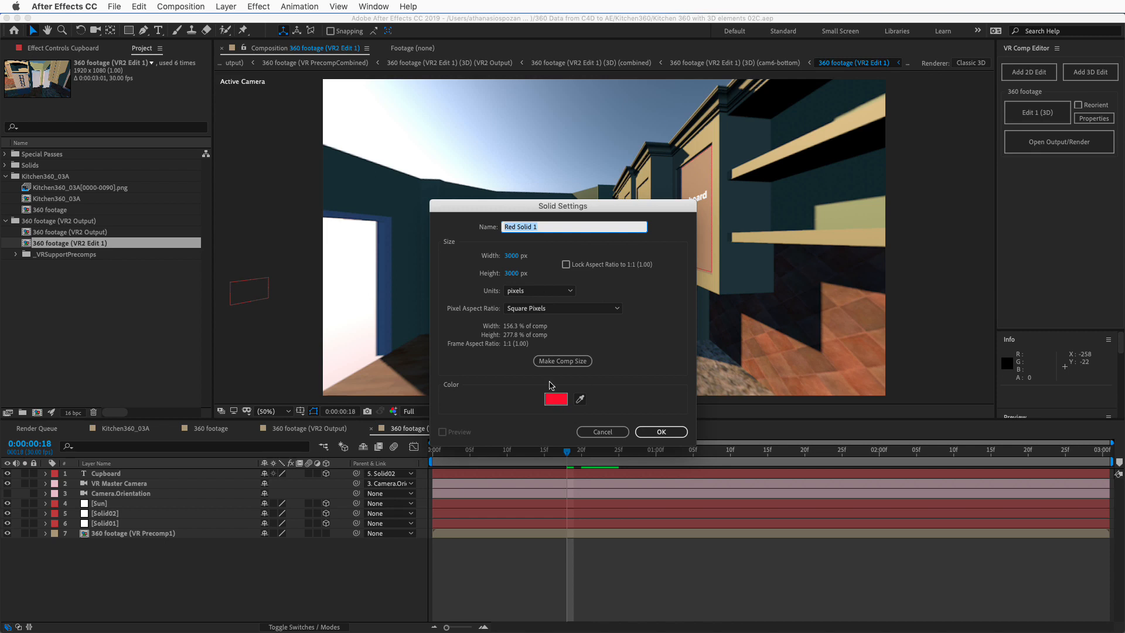
{"action": "type", "text": "flares"}
{"action": "left_click", "coordinate": [653, 433]}
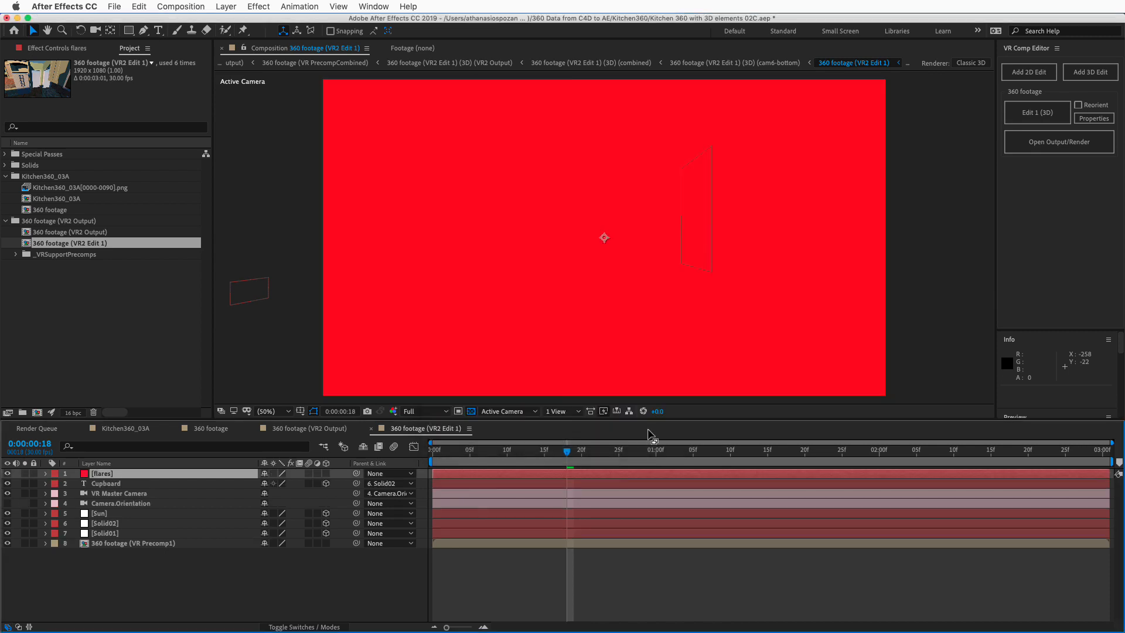
- Make the flares solid a 3D layer and parent it to the Sun layer
{"action": "left_click", "coordinate": [326, 474]}
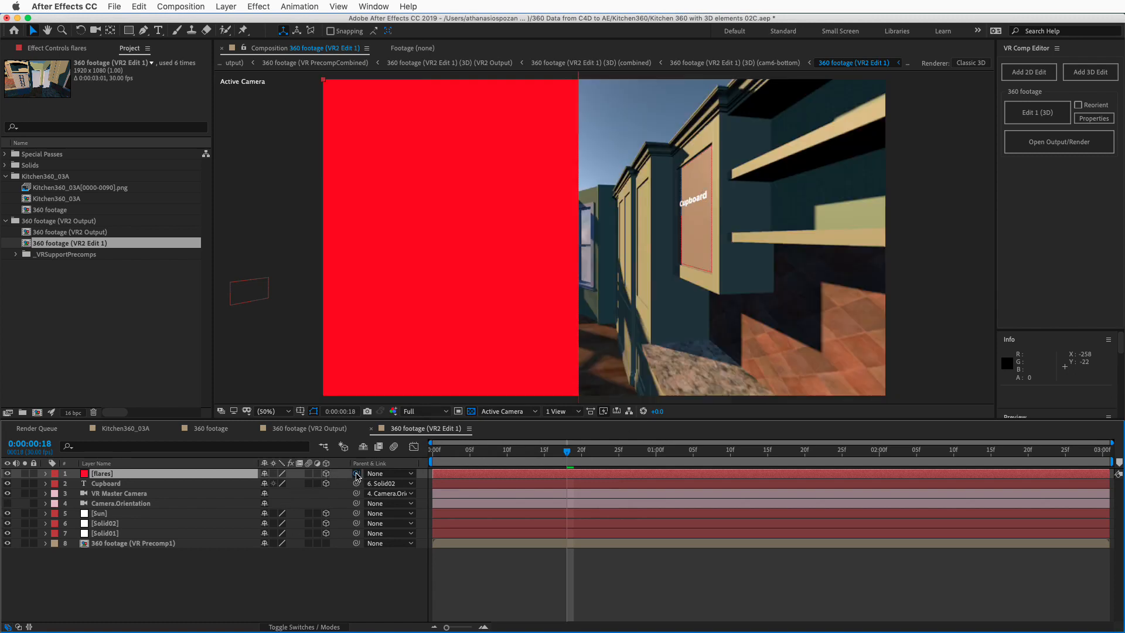
{"action": "left_click_drag", "start_coordinate": [355, 474], "coordinate": [101, 514]}
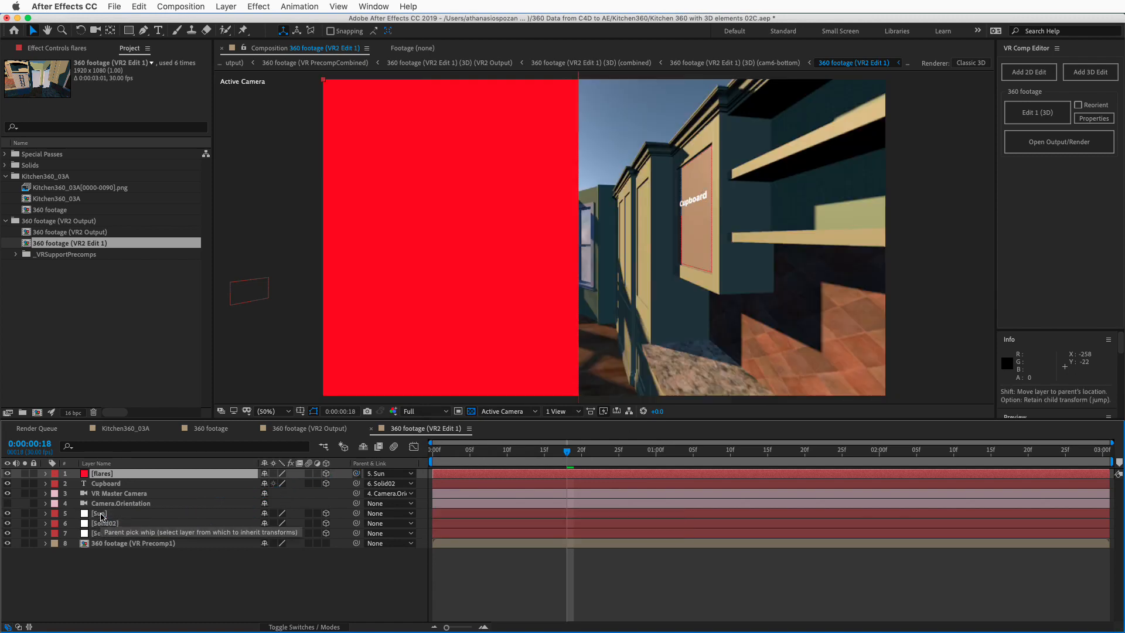
- Expand the flares layer's transform properties and set its Anchor Point to 0, 0, 0
{"action": "left_click", "coordinate": [45, 473]}
{"action": "left_click", "coordinate": [56, 484]}
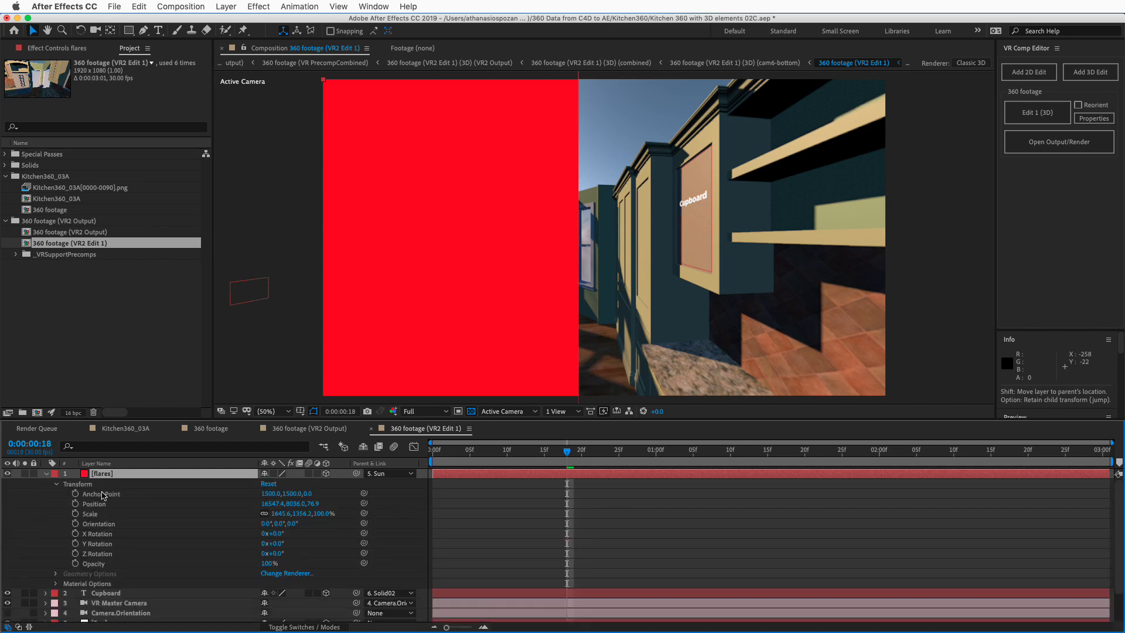
{"action": "left_click", "coordinate": [272, 494]}
{"action": "type", "text": "0"}
{"action": "key", "text": "Tab"}
{"action": "type", "text": "0"}
{"action": "key", "text": "Tab"}
{"action": "key", "text": "Tab"}
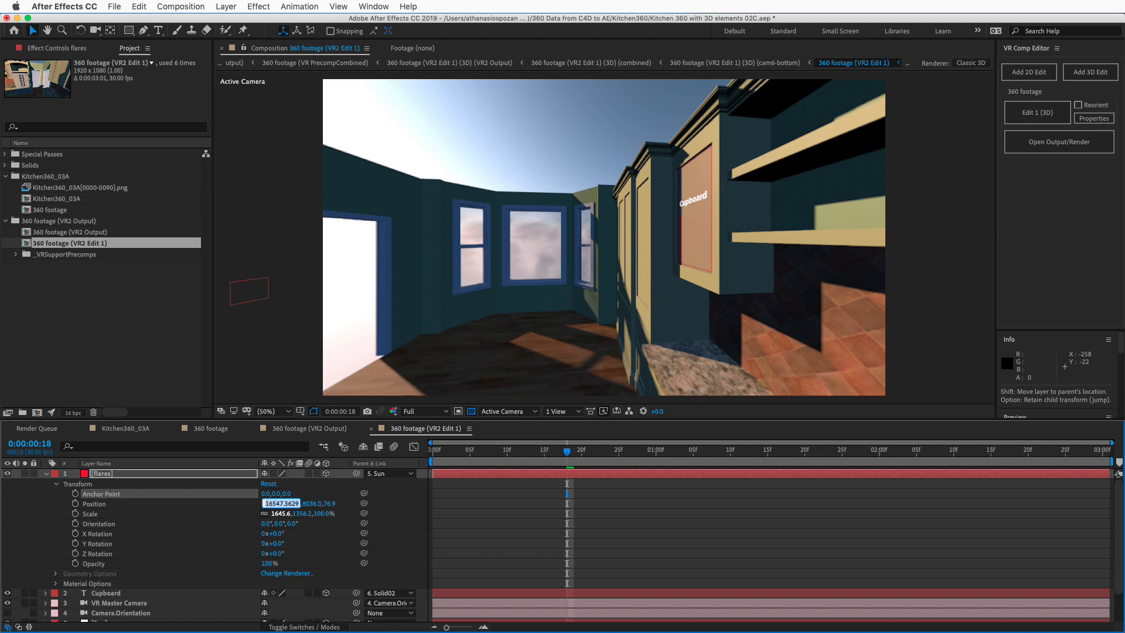
- Set the flares layer's Position to 0, 0, 0
{"action": "type", "text": "0"}
{"action": "key", "text": "Tab"}
{"action": "type", "text": "0"}
{"action": "key", "text": "Tab"}
{"action": "type", "text": "0"}
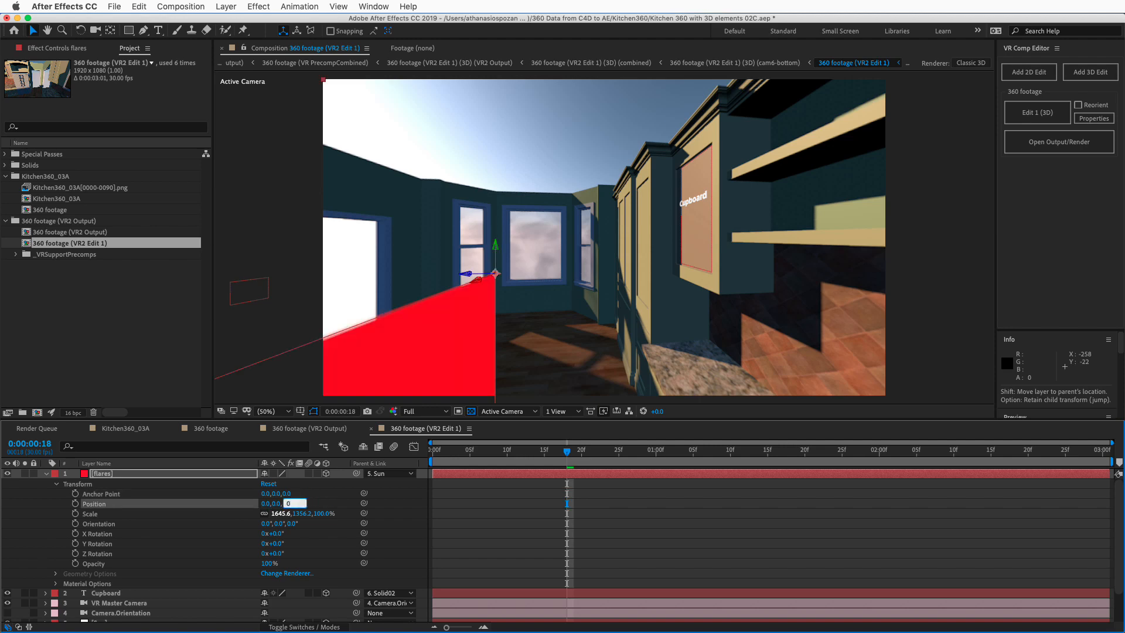
{"action": "key", "text": "Return"}
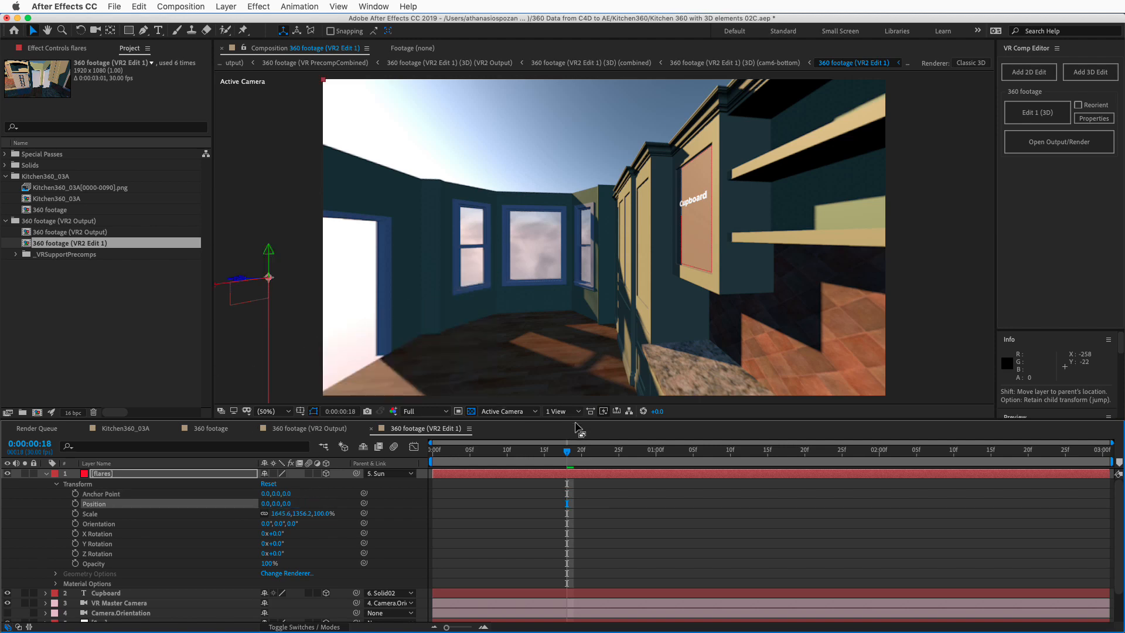
- Scrub to 0:00:01:17 and set the flares layer's Anchor Point to 1500, 1500, 0
{"action": "left_click_drag", "start_coordinate": [578, 449], "coordinate": [782, 448]}
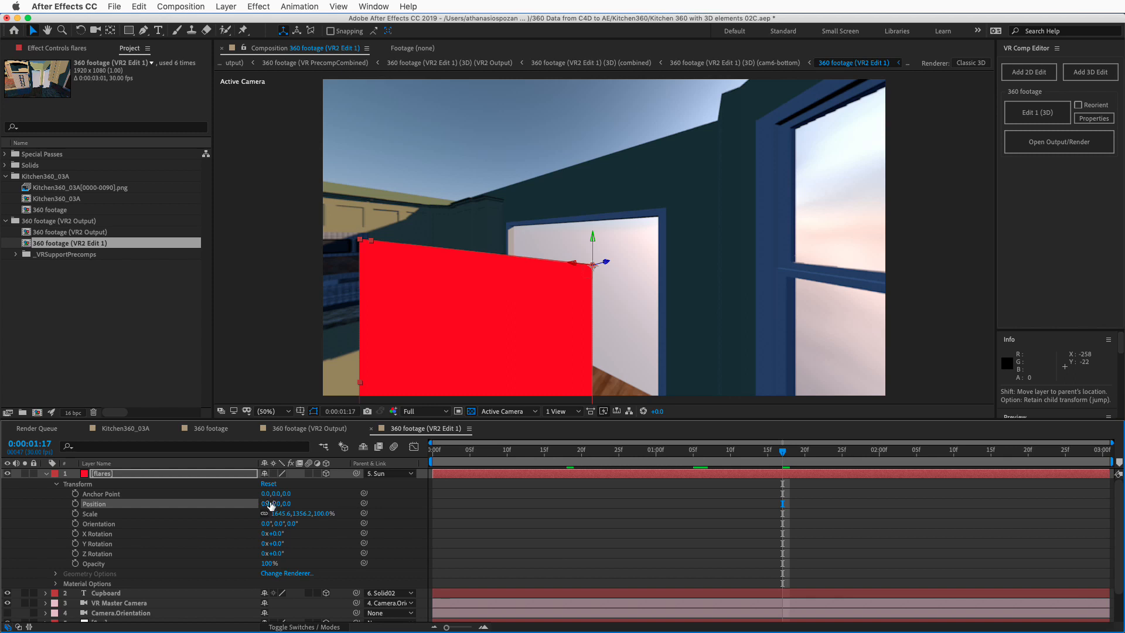
{"action": "left_click_drag", "start_coordinate": [266, 493], "coordinate": [365, 497]}
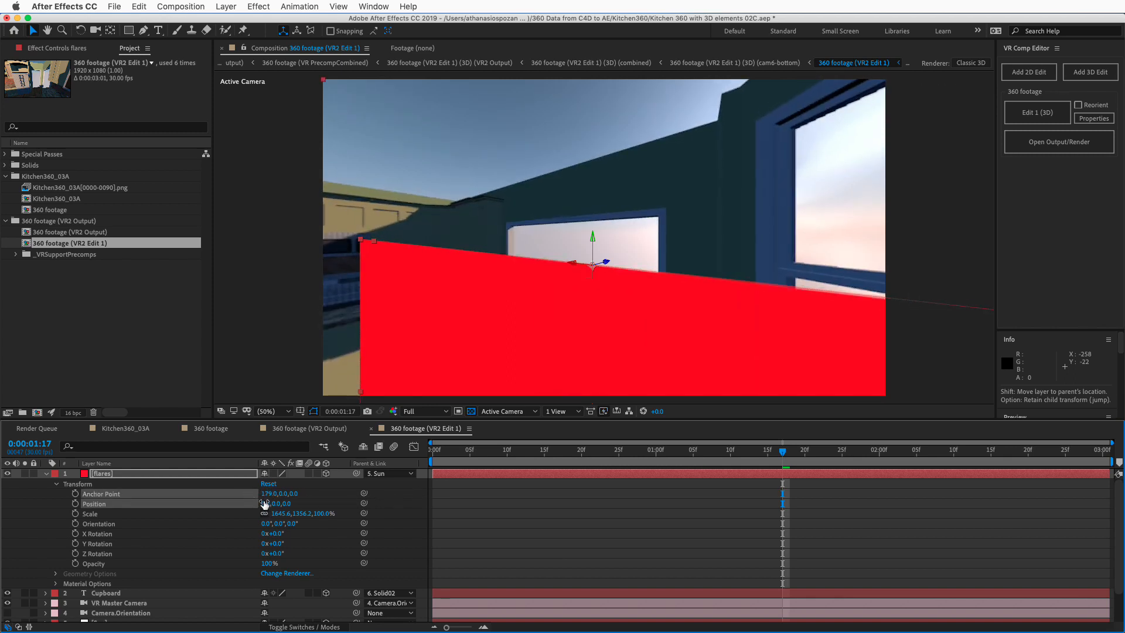
{"action": "left_click", "coordinate": [271, 493]}
{"action": "type", "text": "1500"}
{"action": "key", "text": "Tab"}
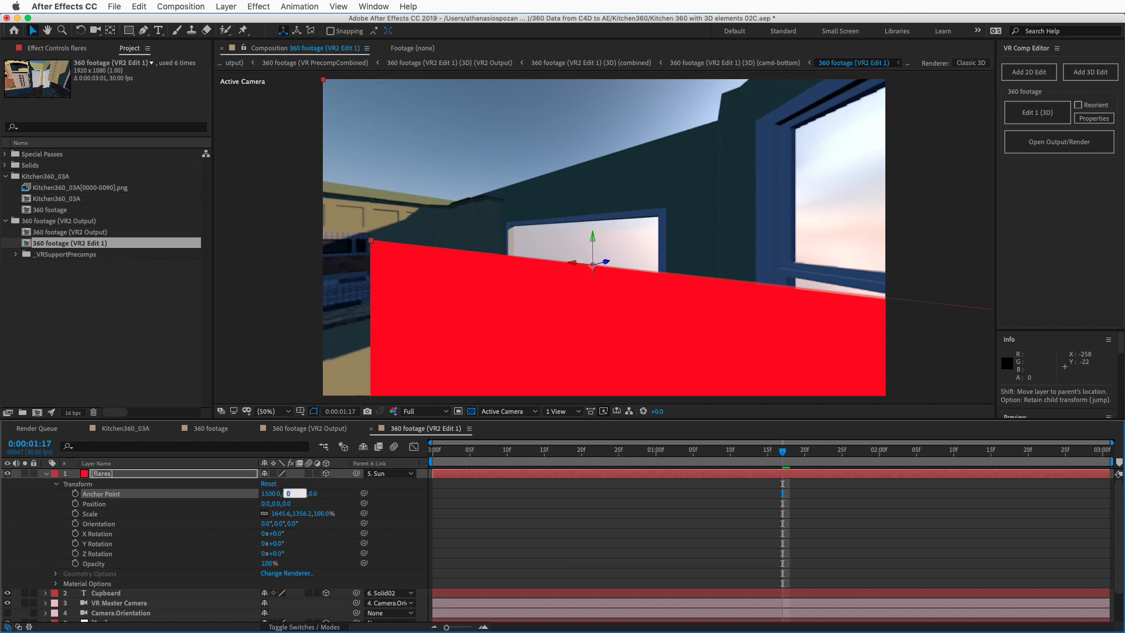
{"action": "type", "text": "1500"}
{"action": "key", "text": "Return"}
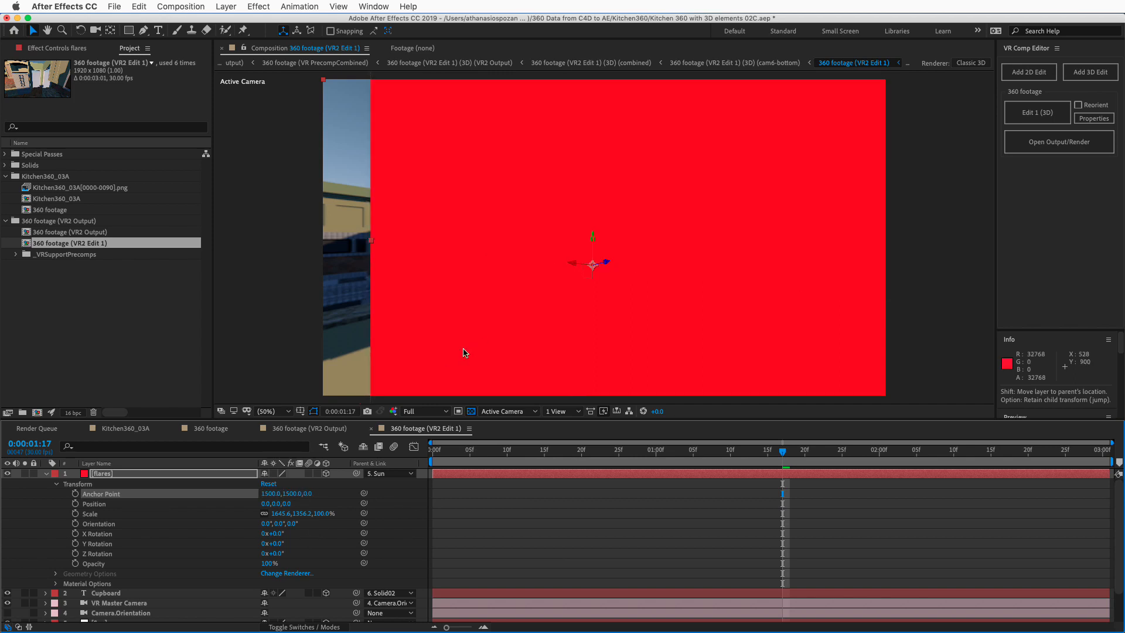
- Scale the flares layer to about 1301.6, 1072.7, 79.1% and apply the Video Copilot Optical Flares effect to it
{"action": "left_click_drag", "start_coordinate": [286, 515], "coordinate": [68, 503]}
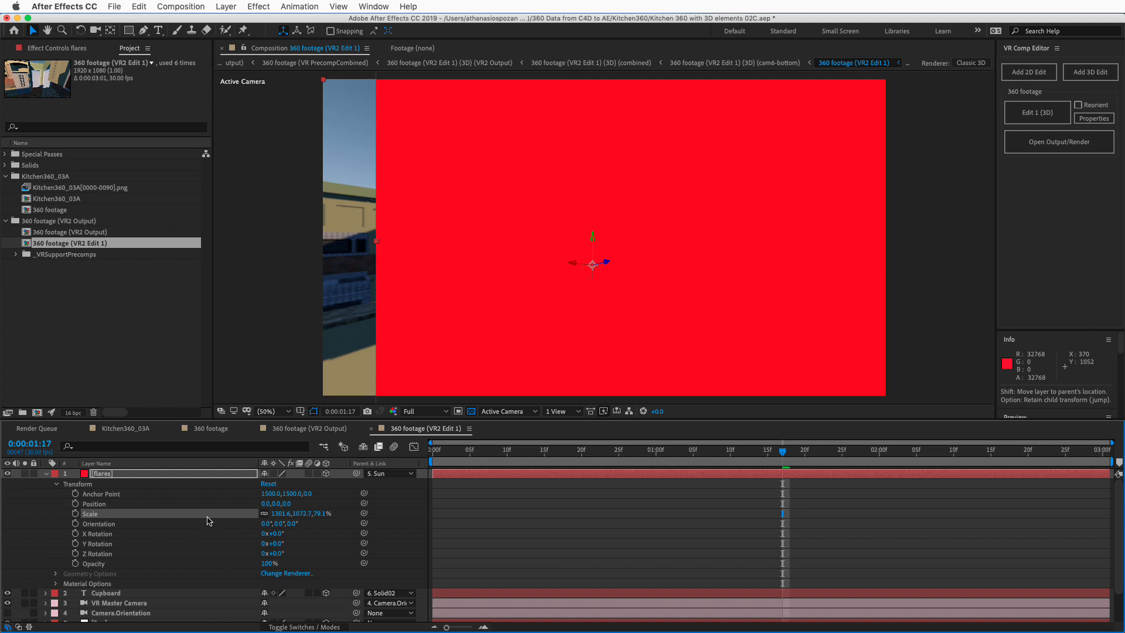
{"action": "left_click", "coordinate": [259, 7]}
{"action": "mouse_move", "coordinate": [311, 529]}
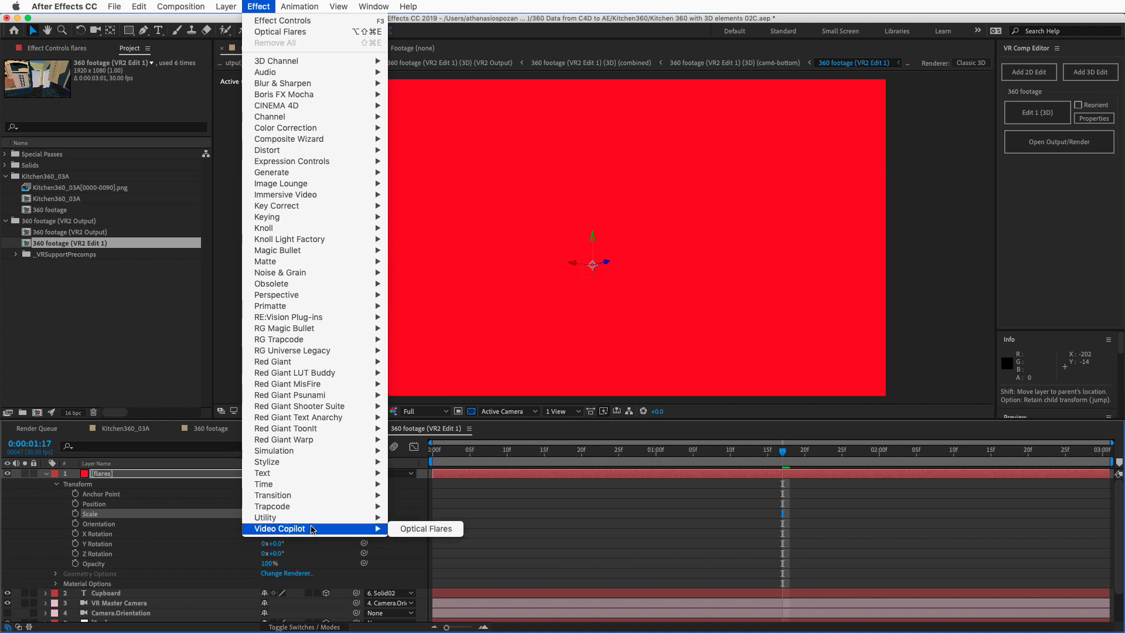
{"action": "left_click", "coordinate": [410, 528]}
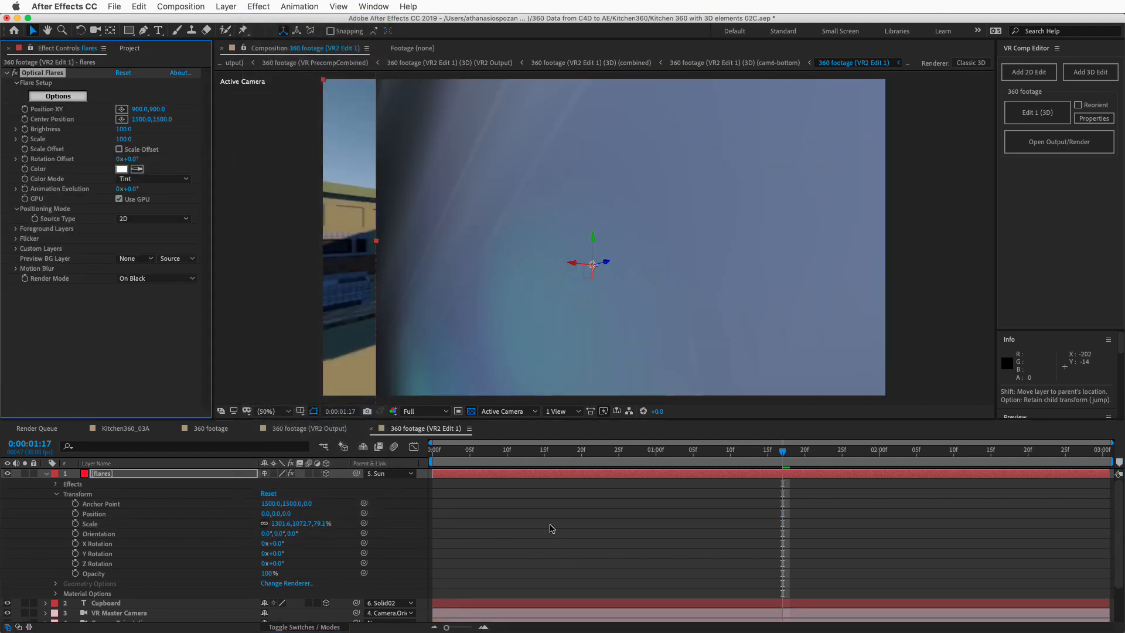
- Scrub to 0:00:00:28 and set the Optical Flares Position XY to 0, 0
{"action": "left_click", "coordinate": [684, 451]}
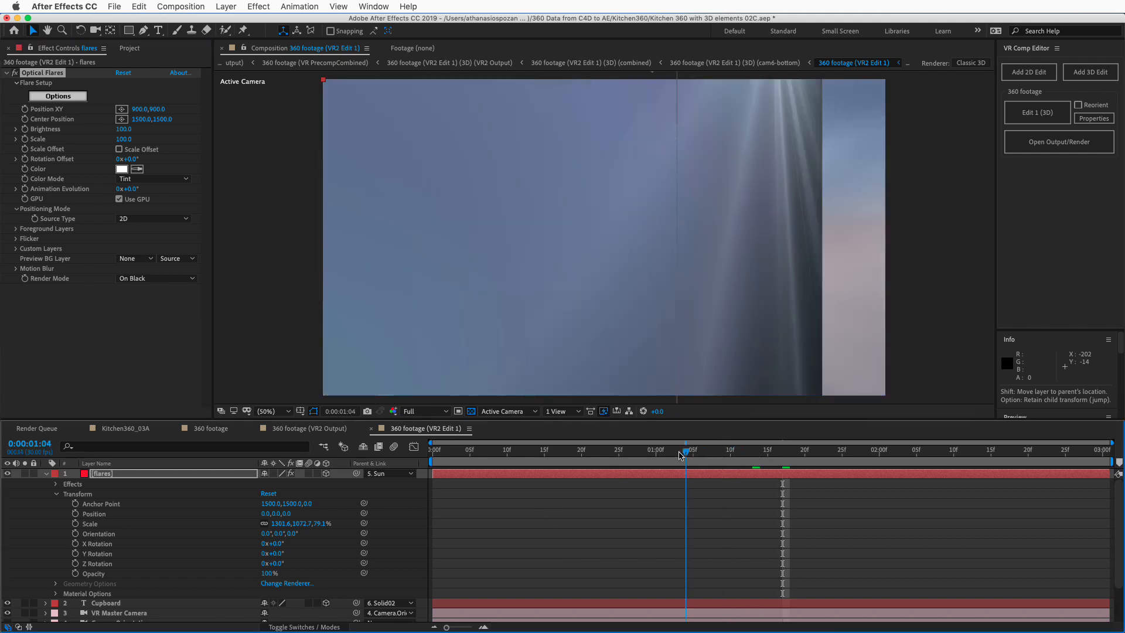
{"action": "left_click_drag", "start_coordinate": [680, 455], "coordinate": [641, 455]}
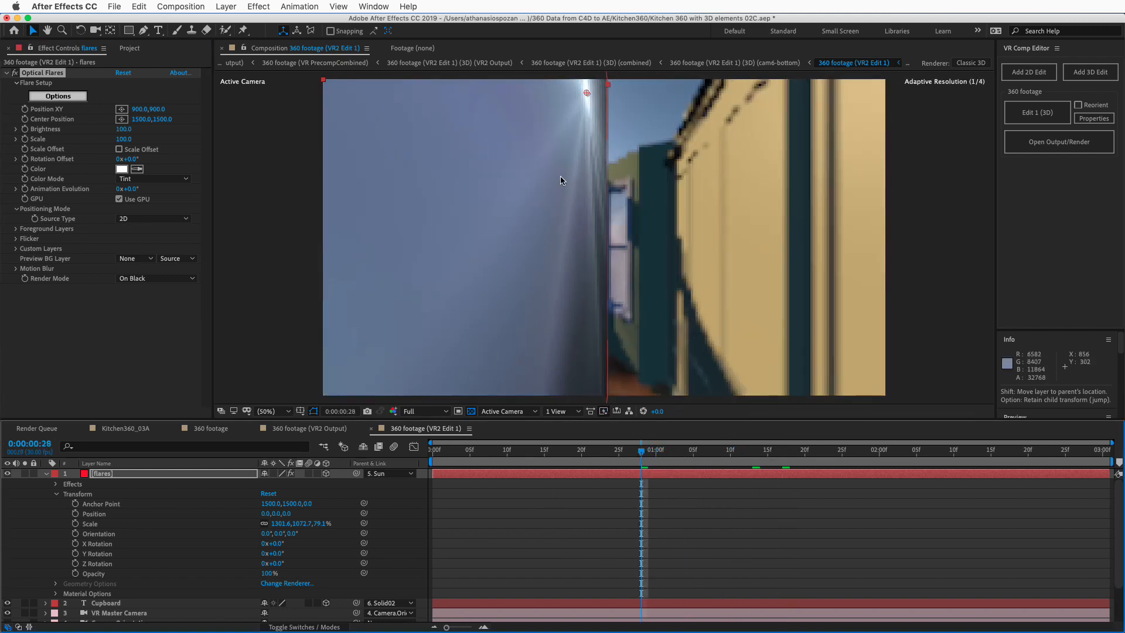
{"action": "left_click", "coordinate": [144, 109]}
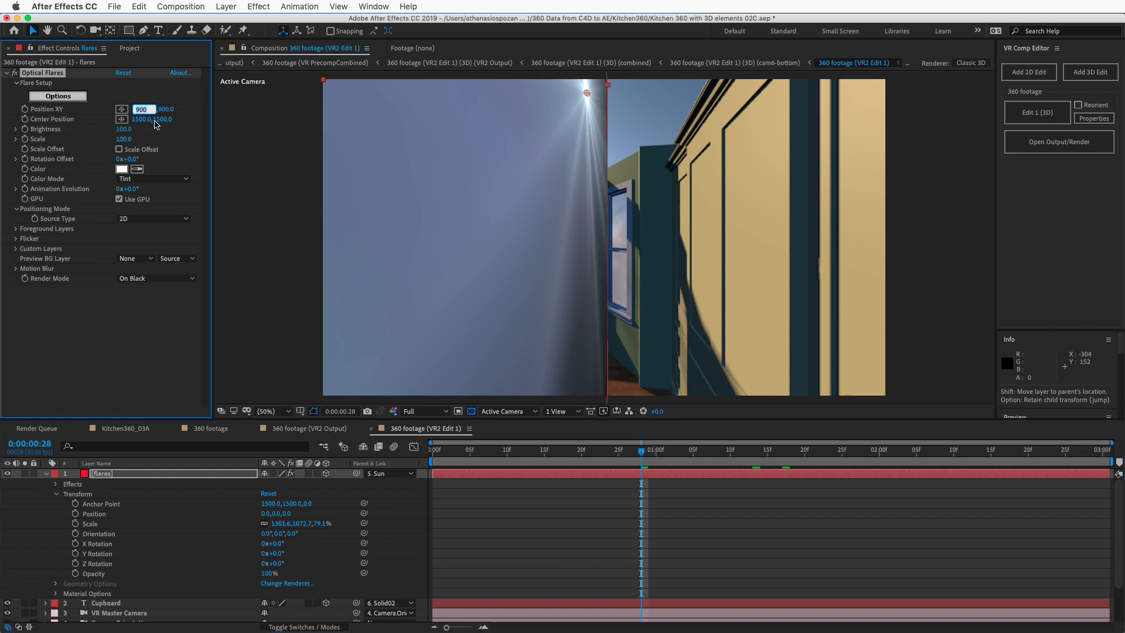
{"action": "type", "text": "0"}
{"action": "key", "text": "Tab"}
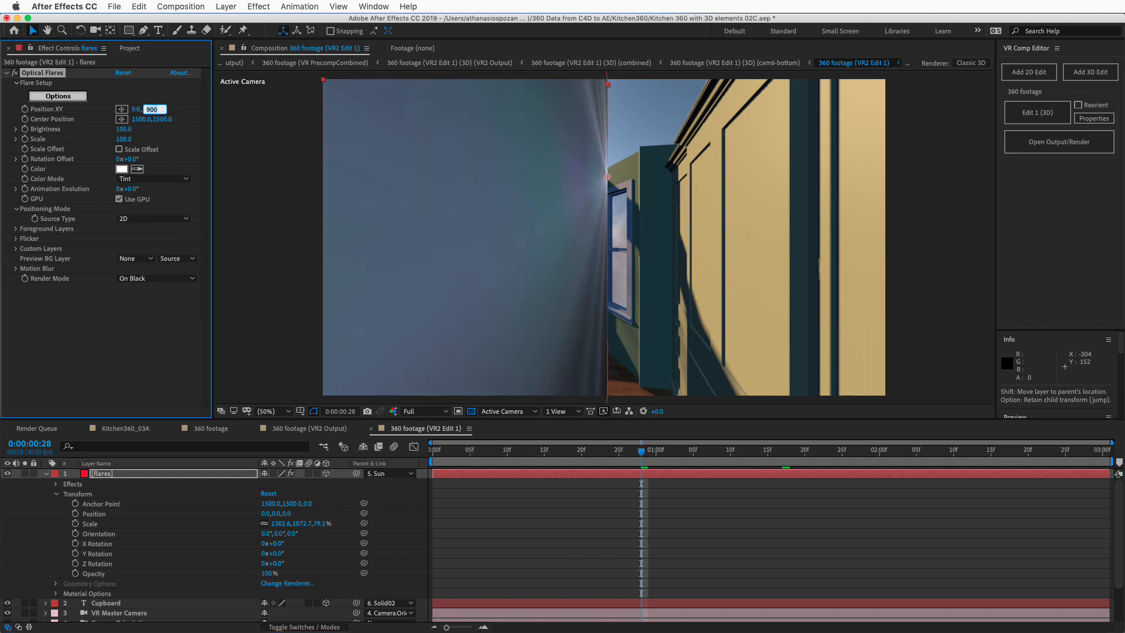
{"action": "type", "text": "0"}
{"action": "key", "text": "Return"}
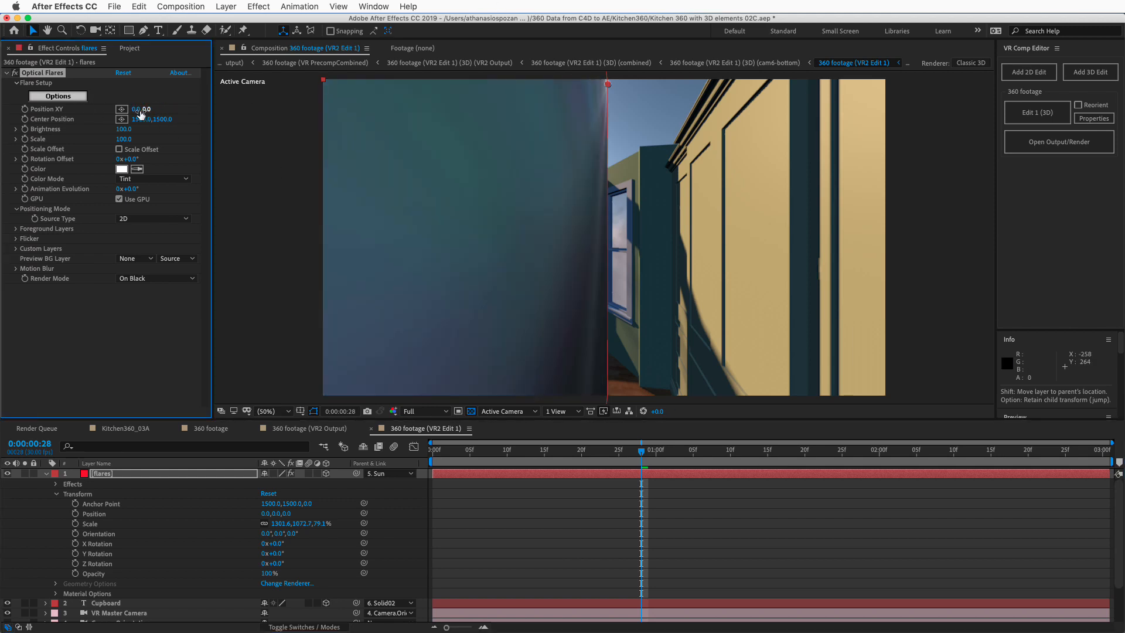
- Set the Optical Flares Center Position to 0, 0
{"action": "left_click", "coordinate": [141, 119]}
{"action": "type", "text": "0"}
{"action": "key", "text": "Tab"}
{"action": "type", "text": "0"}
{"action": "key", "text": "Return"}
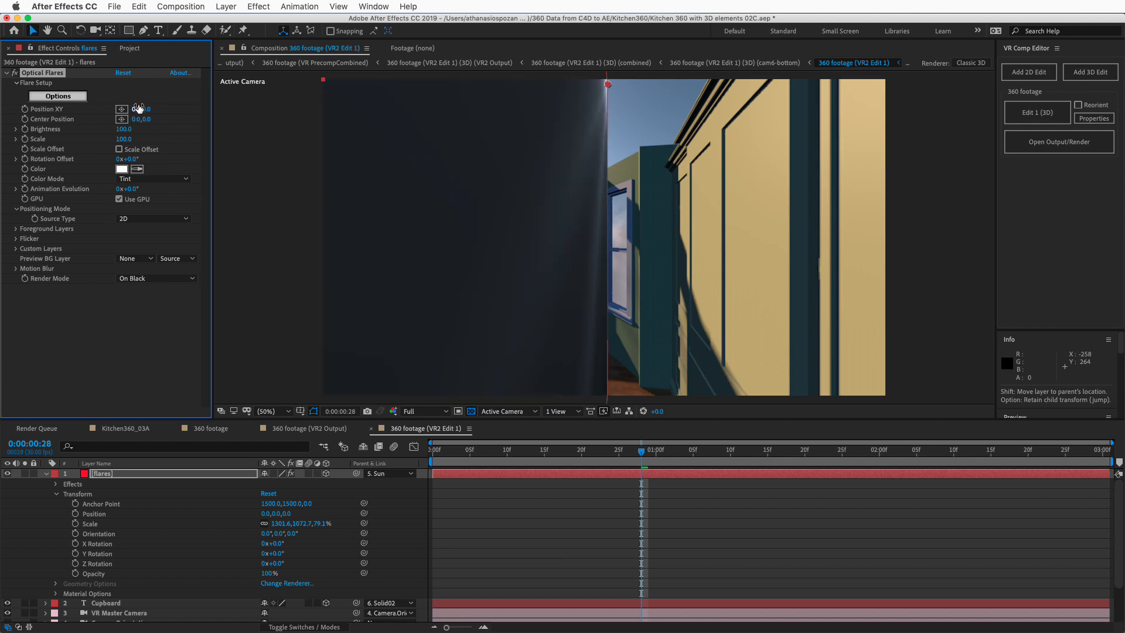
- Scrub to 0:00:01:16 and set the Optical Flares Position XY to -1500, -1500
{"action": "left_click_drag", "start_coordinate": [138, 108], "coordinate": [7, 96]}
{"action": "left_click_drag", "start_coordinate": [635, 451], "coordinate": [775, 449]}
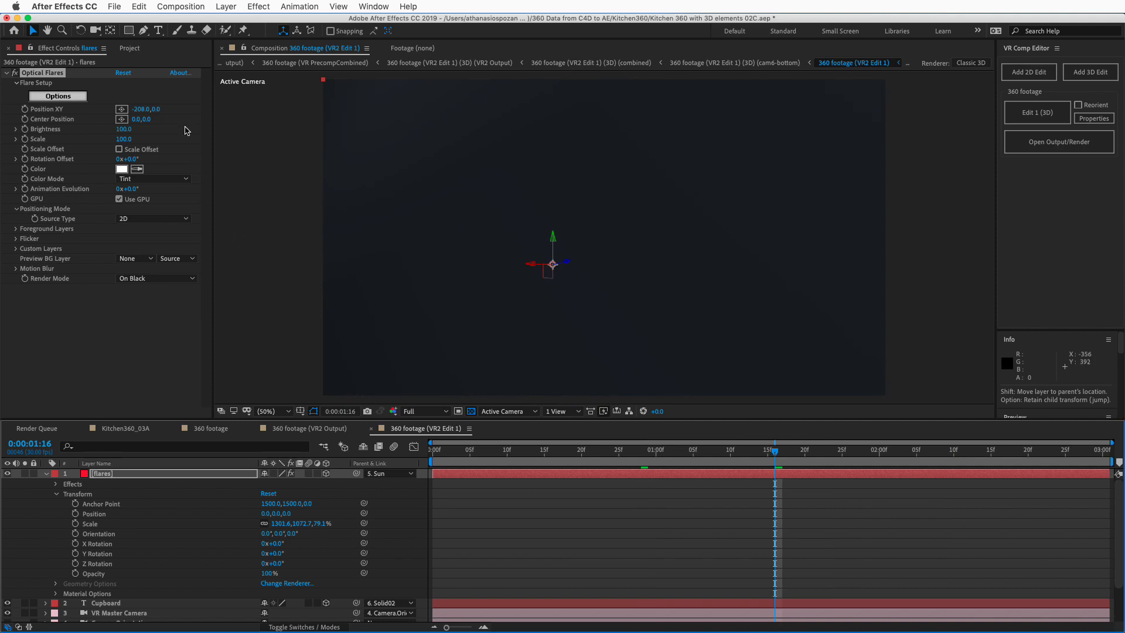
{"action": "left_click", "coordinate": [140, 108]}
{"action": "type", "text": "-"}
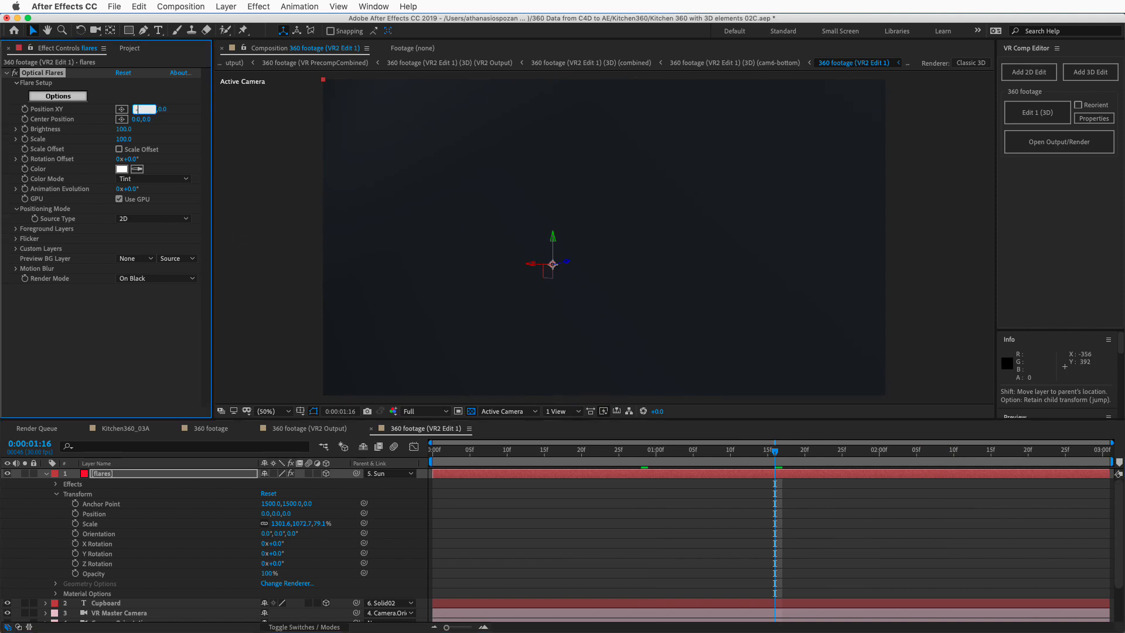
{"action": "type", "text": "1500"}
{"action": "key", "text": "Return"}
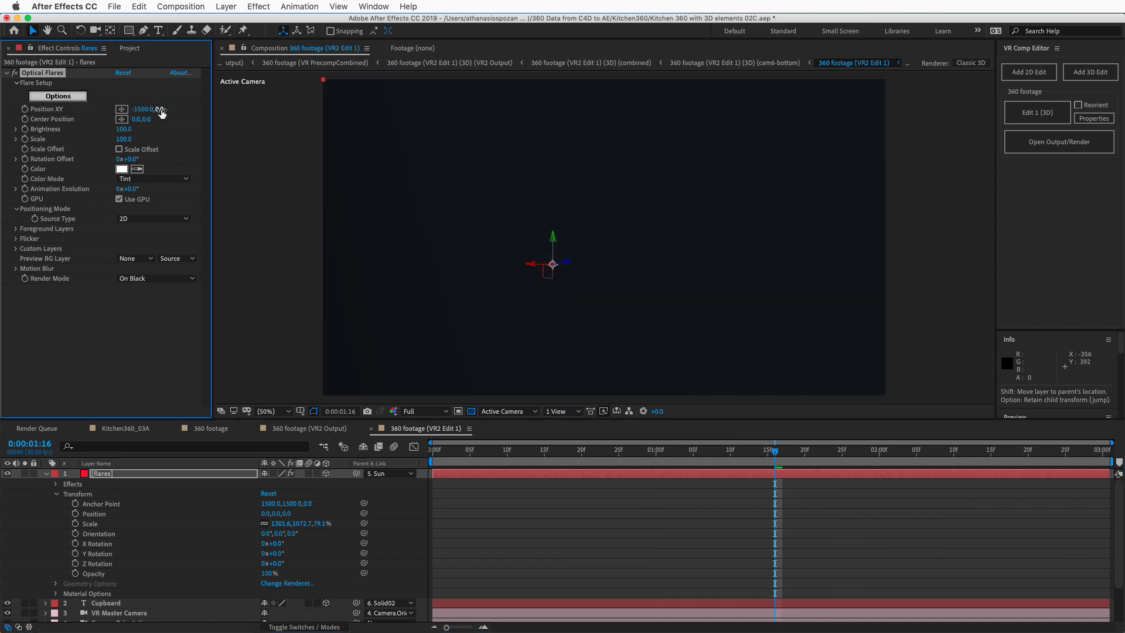
{"action": "left_click", "coordinate": [160, 110]}
{"action": "type", "text": "-1500"}
{"action": "key", "text": "Return"}
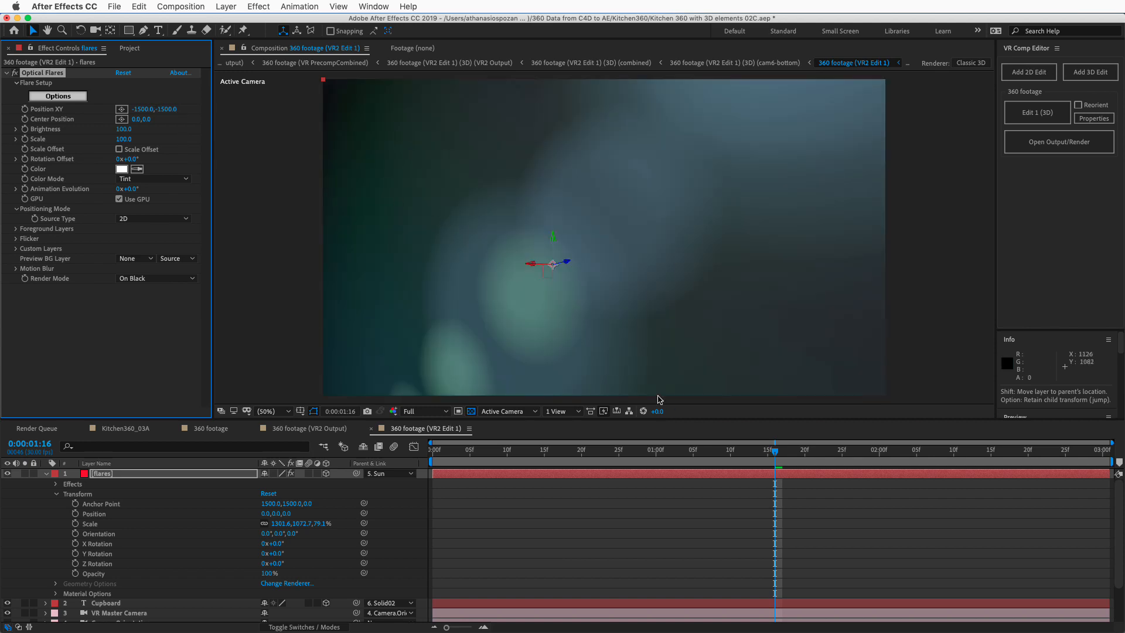
- Scrub to 0:00:01:17 and resize the flares solid to 500 x 500 px in its solid settings
{"action": "mouse_move", "coordinate": [749, 448]}
{"action": "left_mouse_down"}
{"action": "mouse_move", "coordinate": [780, 450]}
{"action": "mouse_move", "coordinate": [745, 453]}
{"action": "mouse_move", "coordinate": [761, 453]}
{"action": "left_mouse_up"}
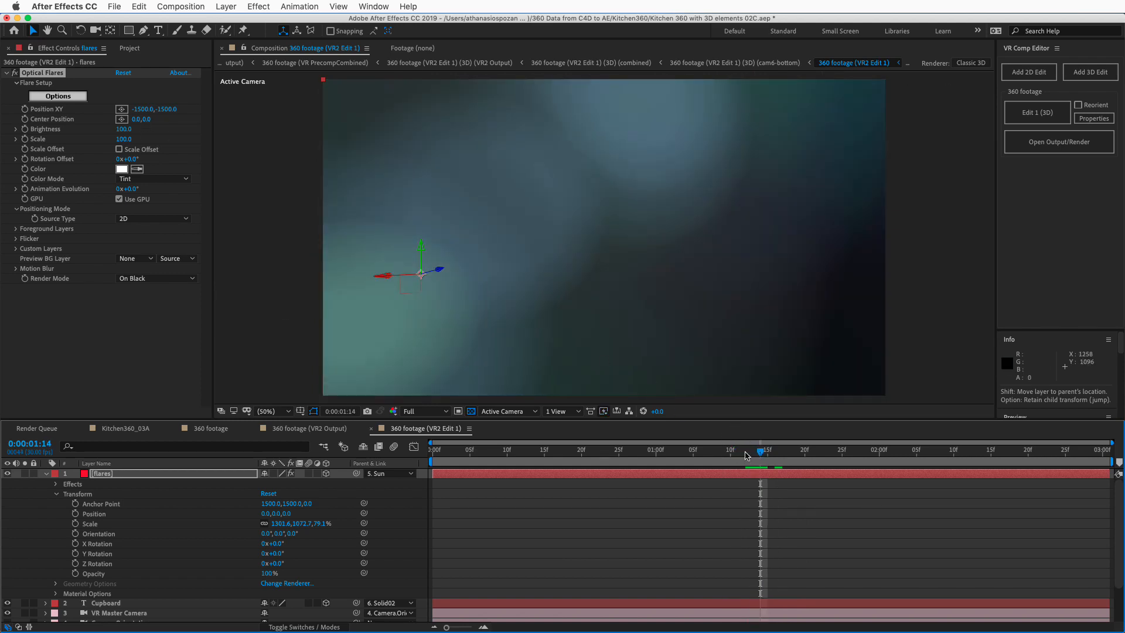
{"action": "left_click_drag", "start_coordinate": [748, 454], "coordinate": [784, 447]}
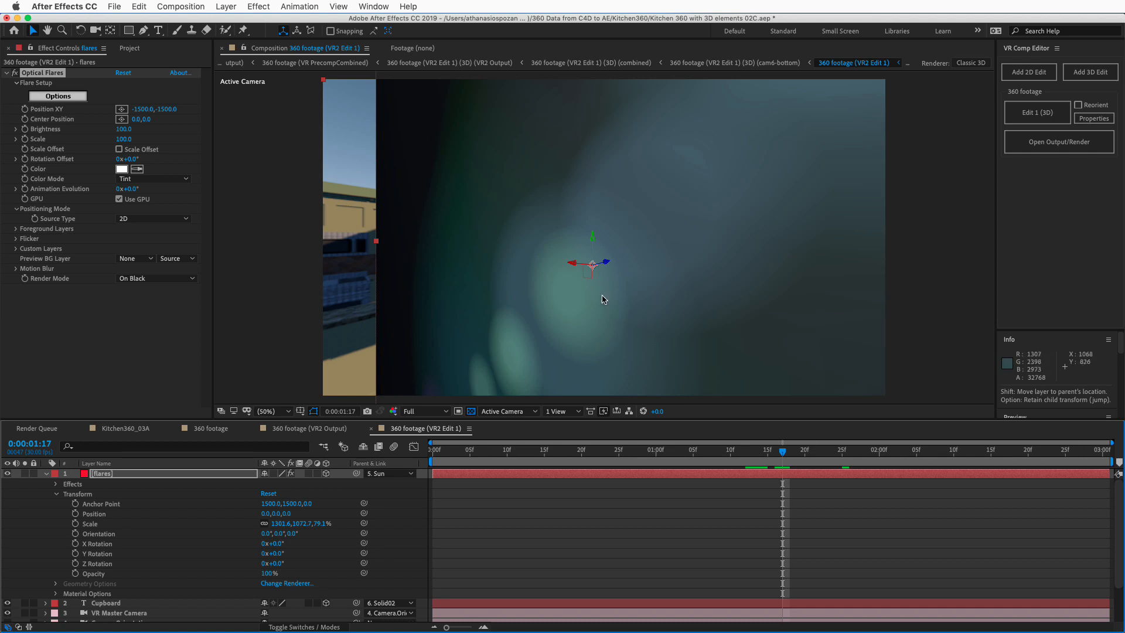
{"action": "left_click", "coordinate": [227, 6]}
{"action": "left_click", "coordinate": [244, 32]}
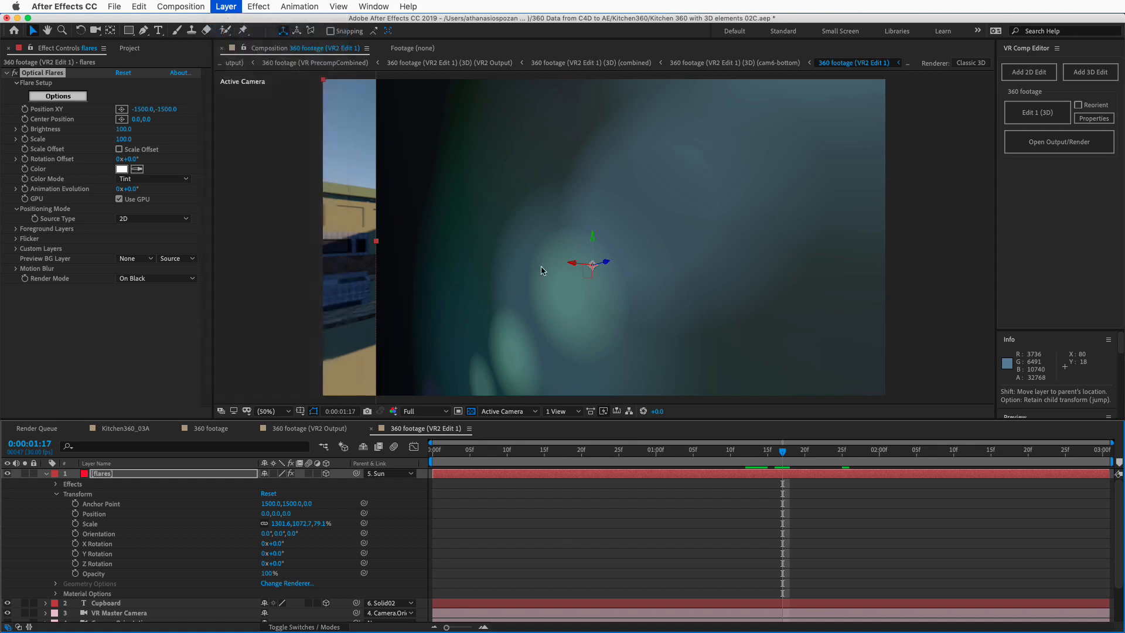
{"action": "left_click", "coordinate": [519, 242]}
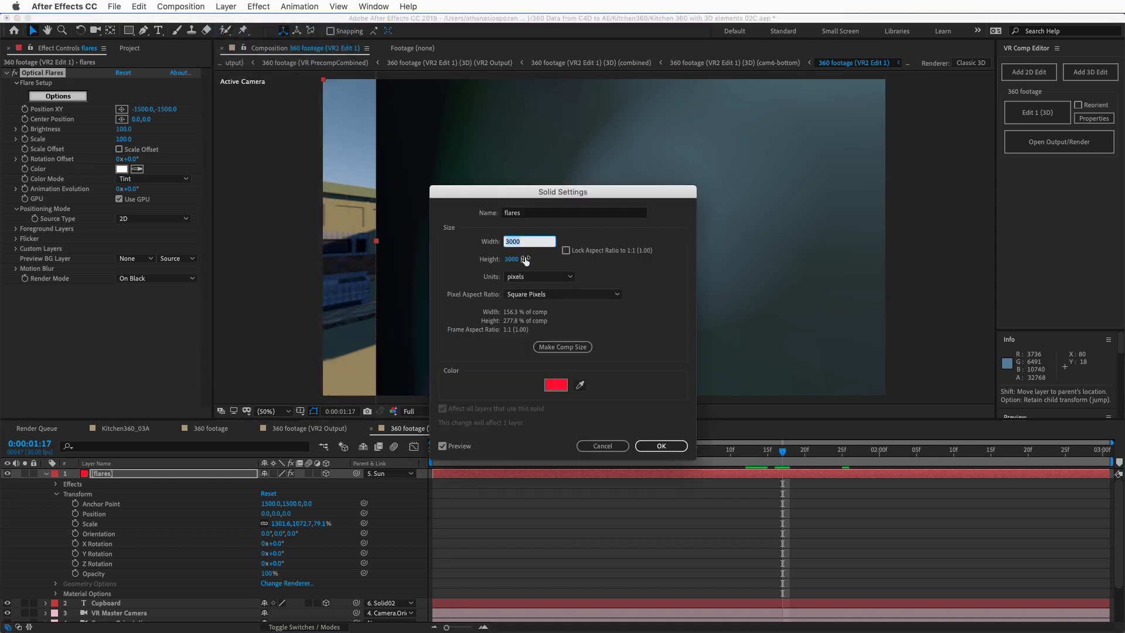
{"action": "type", "text": "500"}
{"action": "key", "text": "Tab"}
{"action": "type", "text": "500"}
{"action": "key", "text": "Return"}
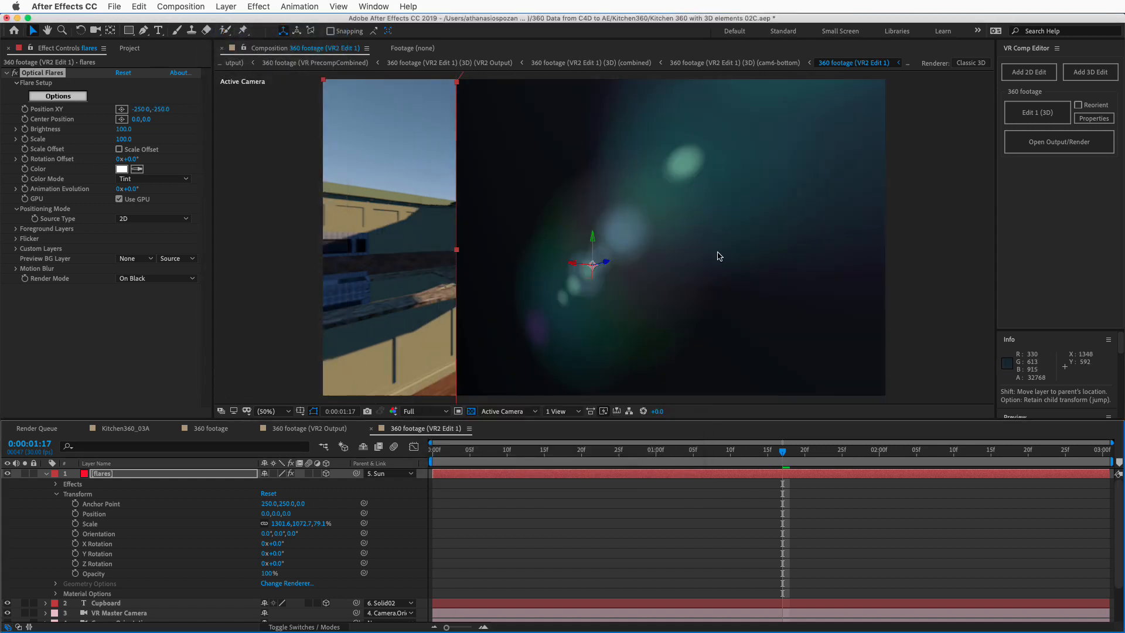
- Try moving the flare by changing the Optical Flares Position XY to about -539, -176
{"action": "left_click_drag", "start_coordinate": [143, 109], "coordinate": [16, 113]}
{"action": "left_click", "coordinate": [143, 110]}
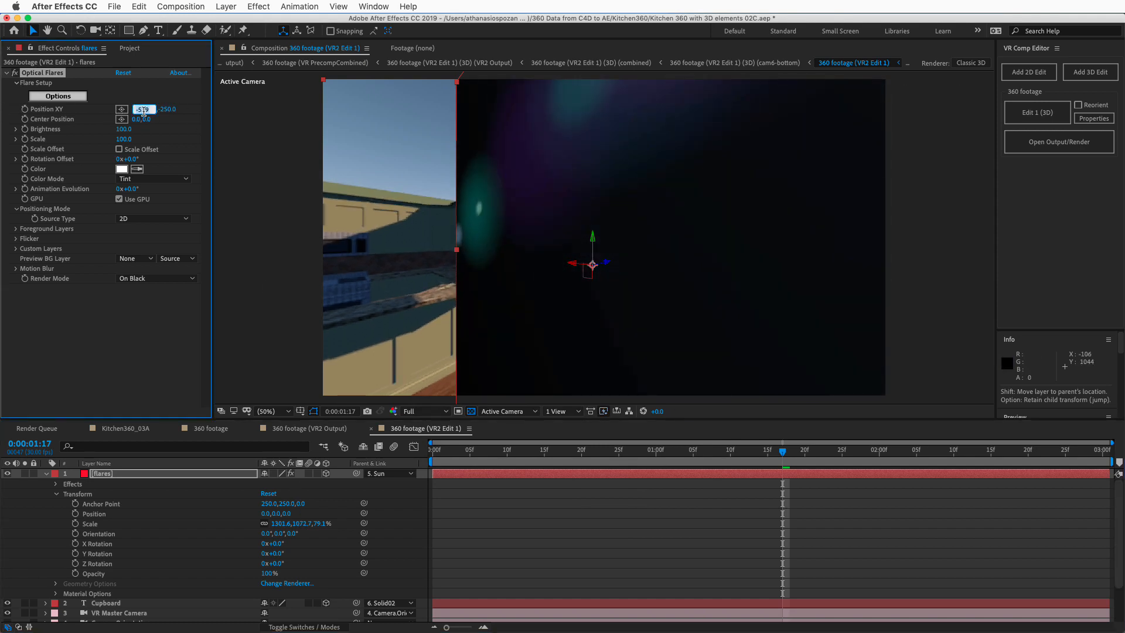
{"action": "key", "text": "Tab"}
{"action": "type", "text": "-369"}
{"action": "key", "text": "Return"}
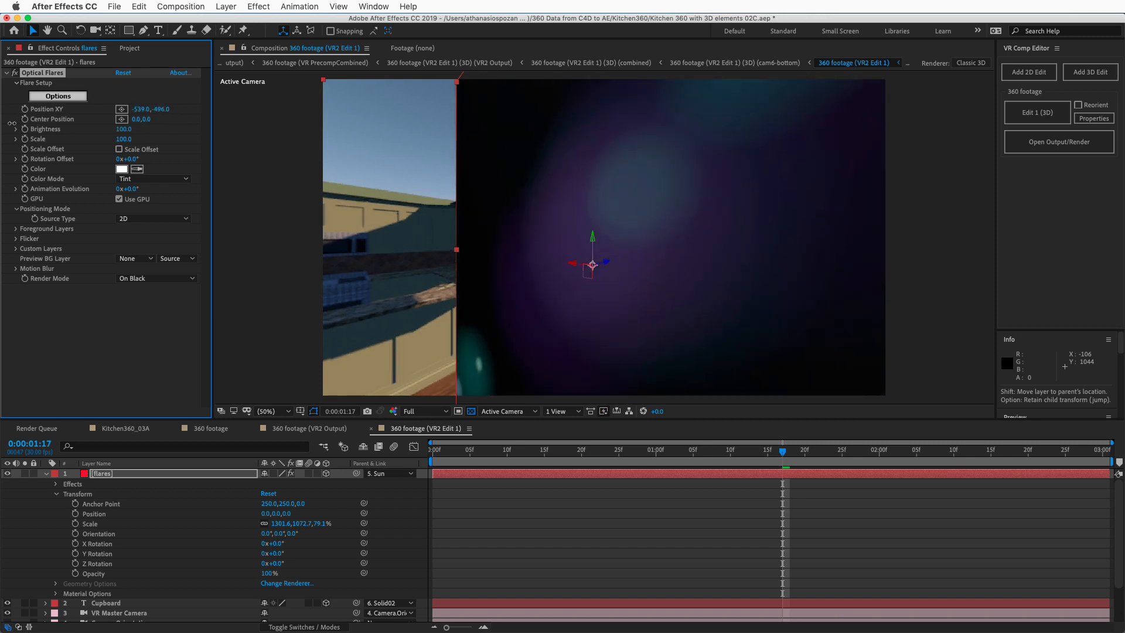
{"action": "left_click_drag", "start_coordinate": [117, 127], "coordinate": [227, 148]}
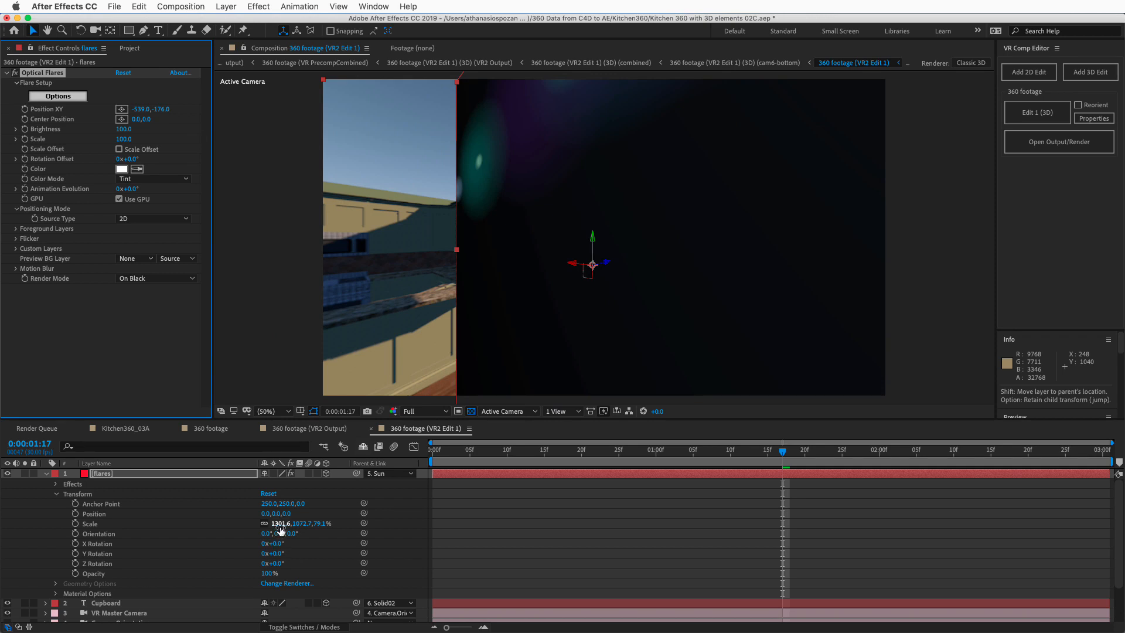
- Scale the flares layer to about 273.6, 225.5, 16.6% and set the flare's Position XY to 0, 0
{"action": "left_click_drag", "start_coordinate": [280, 523], "coordinate": [59, 513]}
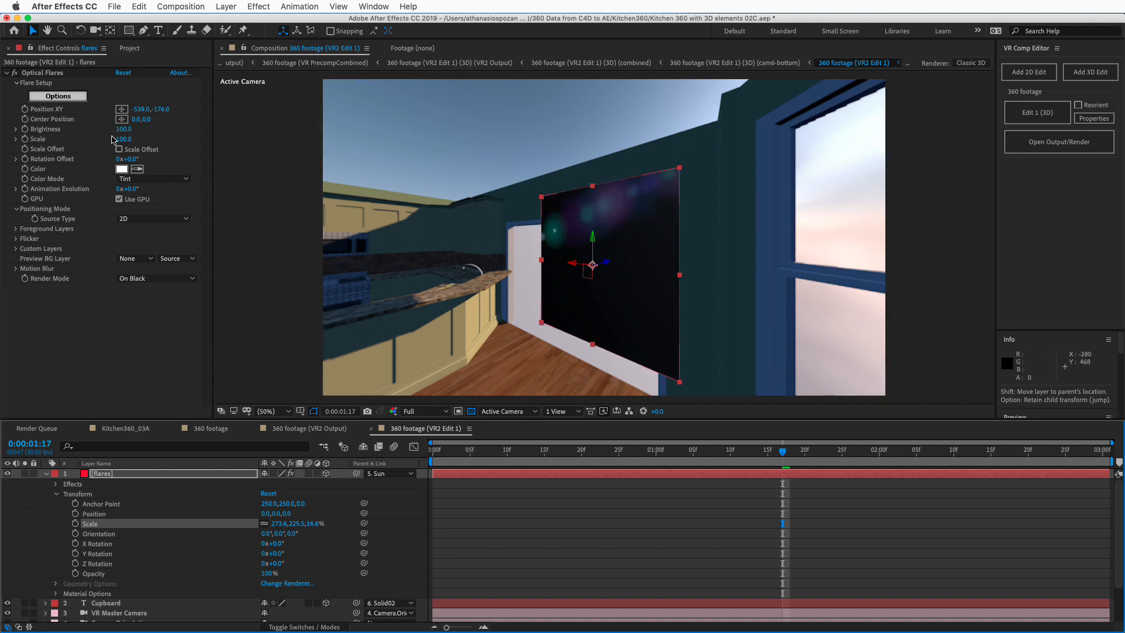
{"action": "left_click", "coordinate": [141, 109]}
{"action": "type", "text": "0"}
{"action": "key", "text": "Tab"}
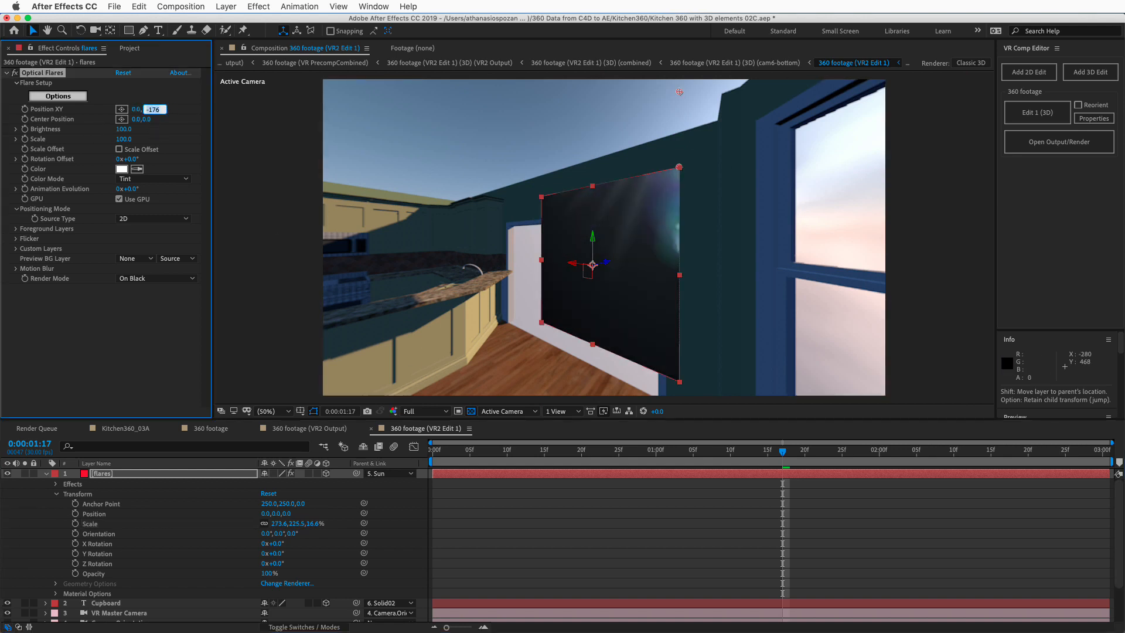
{"action": "type", "text": "0"}
{"action": "key", "text": "Return"}
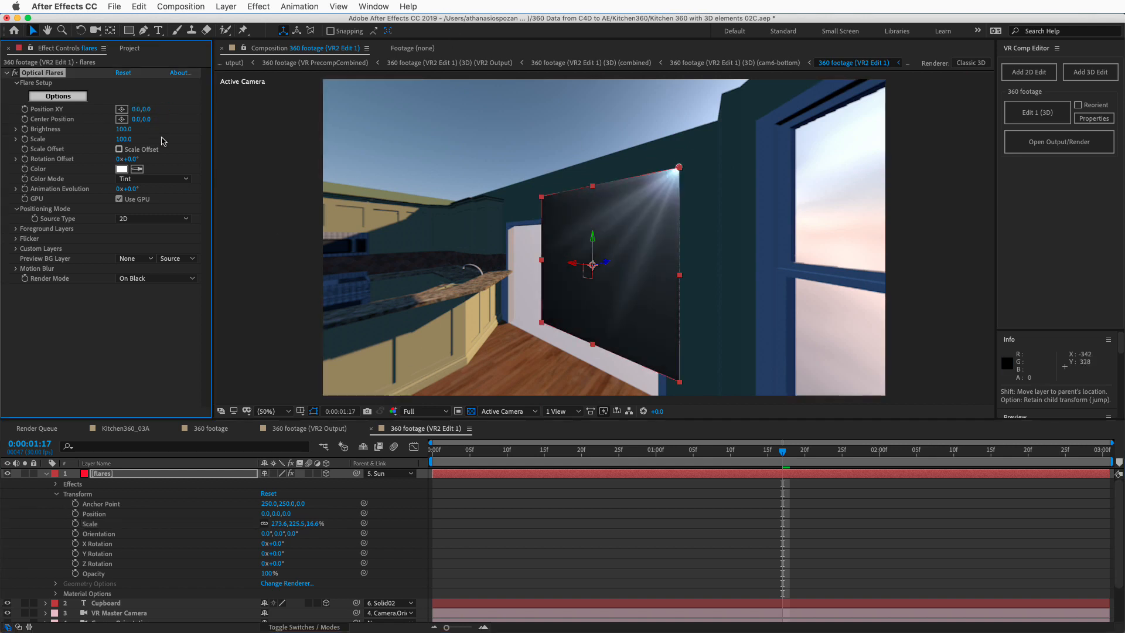
- Set the Optical Flares Position XY to 256, 256 so the flare sits near the solid's centre
{"action": "left_click_drag", "start_coordinate": [136, 109], "coordinate": [245, 120]}
{"action": "left_click", "coordinate": [141, 110]}
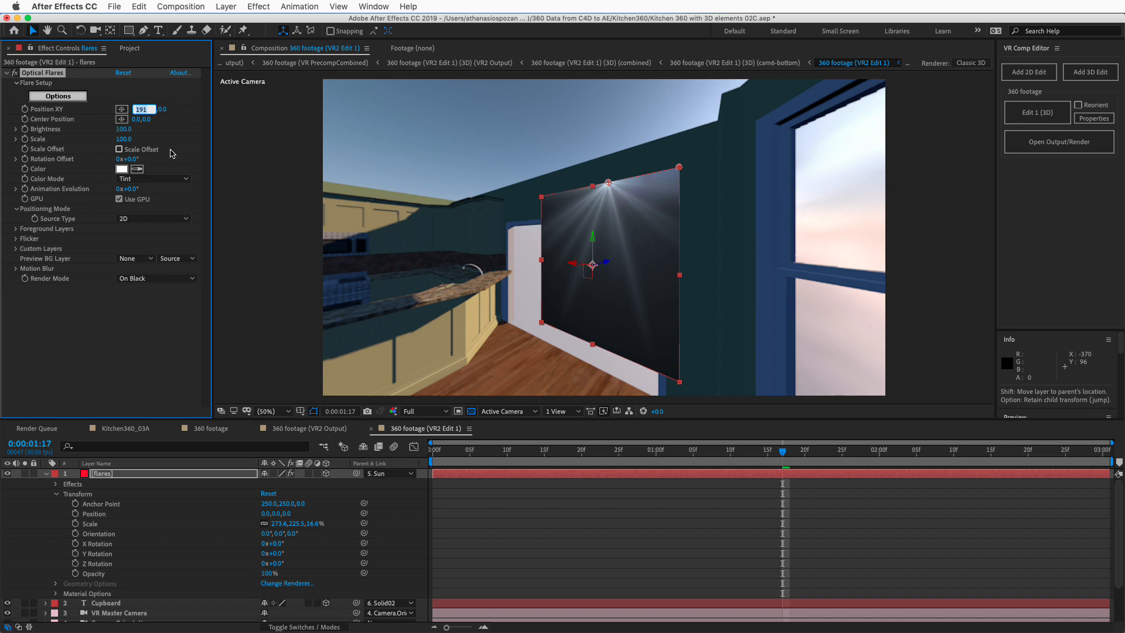
{"action": "type", "text": "256"}
{"action": "key", "text": "Tab"}
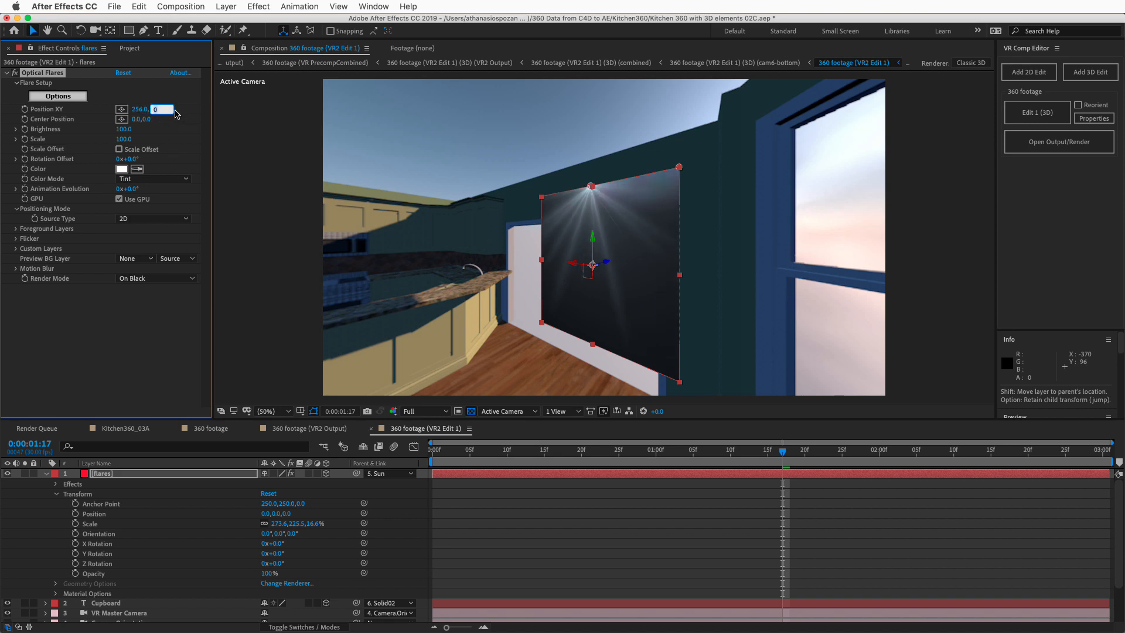
{"action": "type", "text": "256"}
{"action": "key", "text": "Tab"}
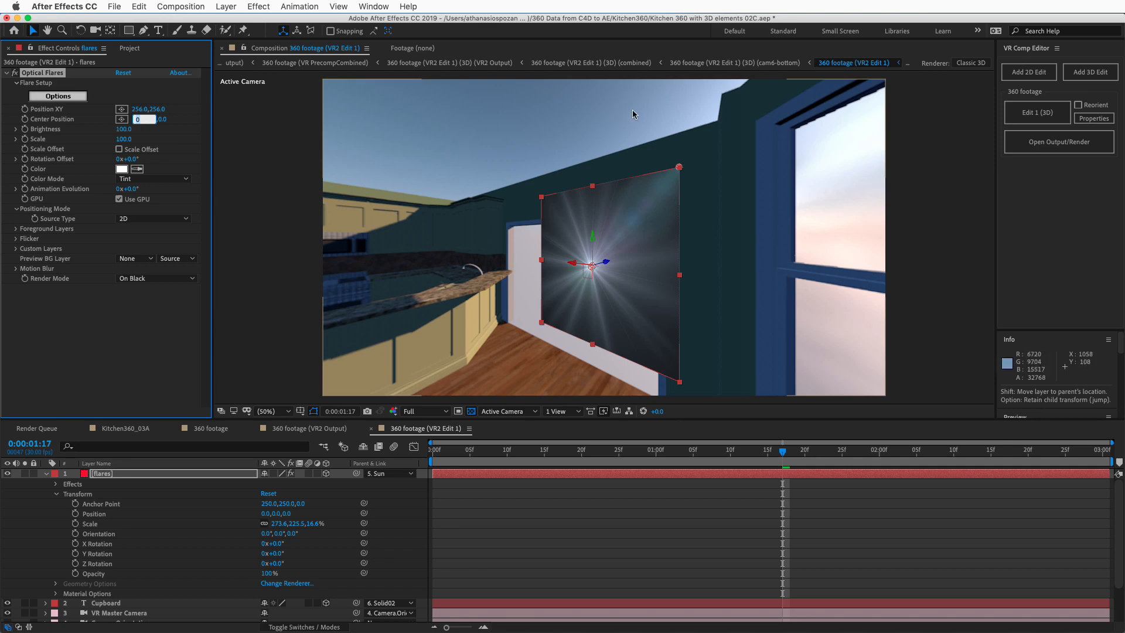
- Enlarge the flares layer uniformly to about 708% and reduce the Optical Flares Scale to 30
{"action": "left_click_drag", "start_coordinate": [542, 201], "coordinate": [493, 107]}
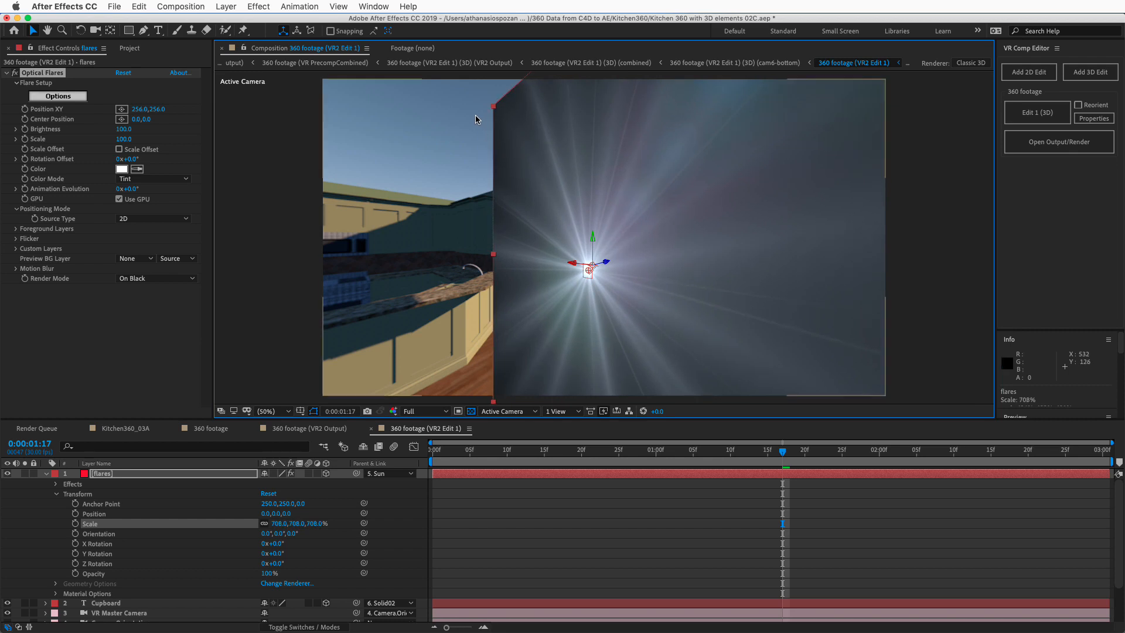
{"action": "left_click_drag", "start_coordinate": [127, 139], "coordinate": [120, 139]}
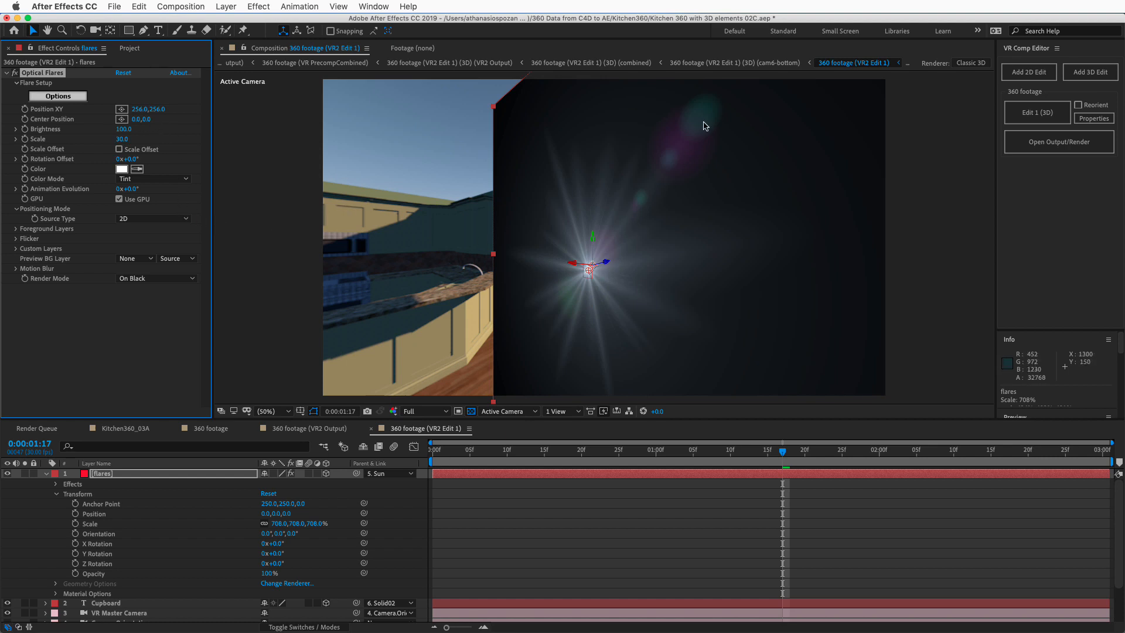
- Set the Optical Flares Center Position to 256, 256 and its Render Mode to On Transparent
{"action": "left_click", "coordinate": [139, 119]}
{"action": "type", "text": "256"}
{"action": "key", "text": "Tab"}
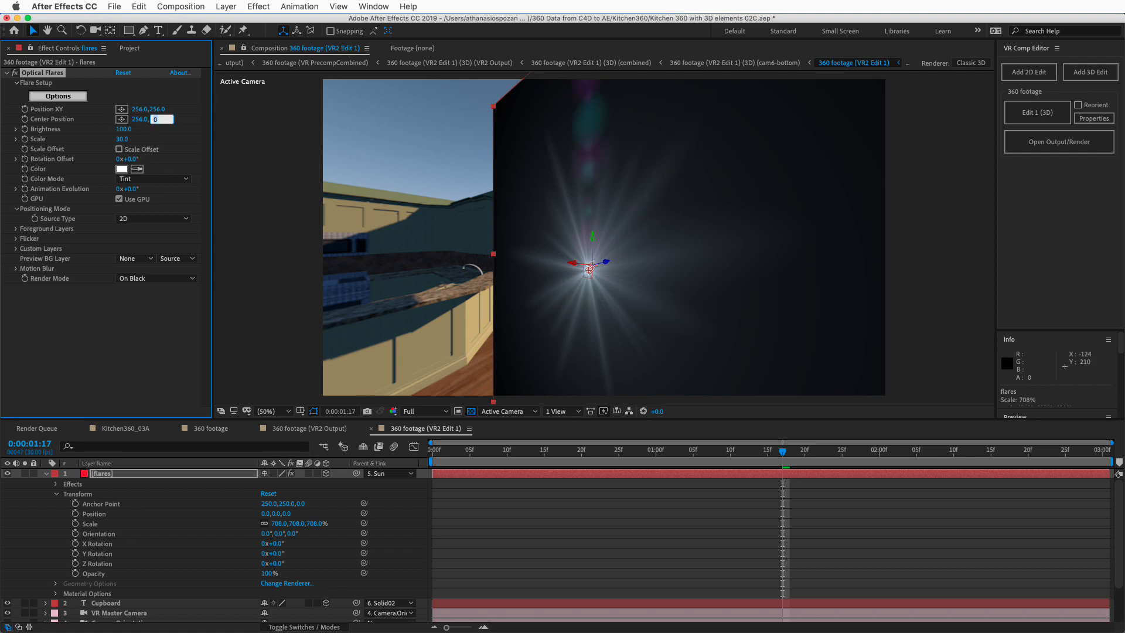
{"action": "key", "text": "Return"}
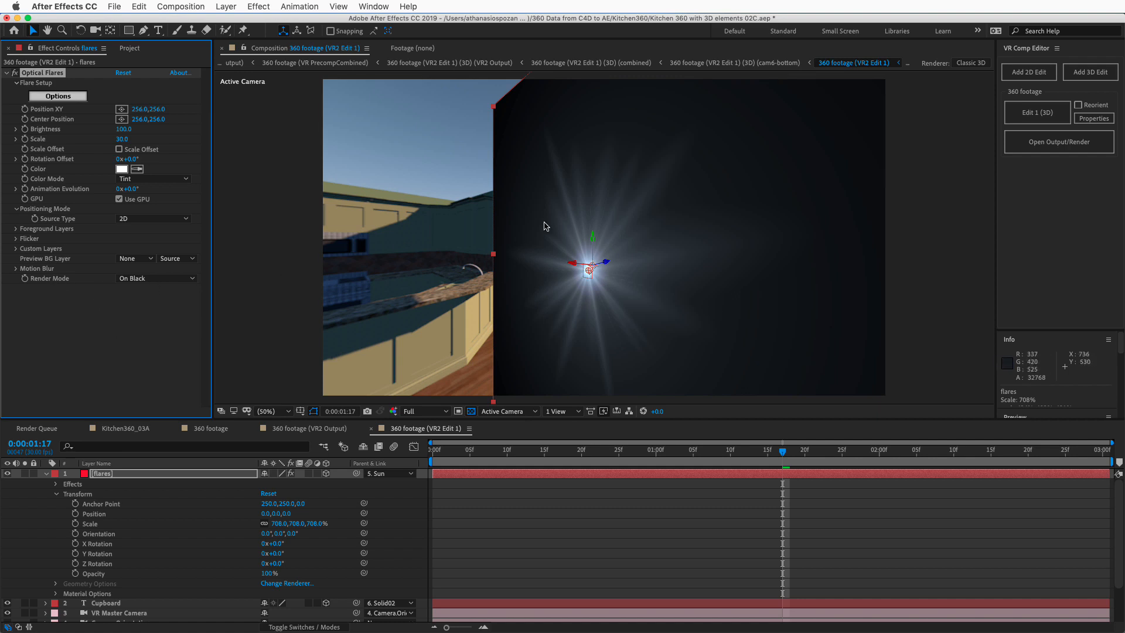
{"action": "left_click", "coordinate": [149, 281]}
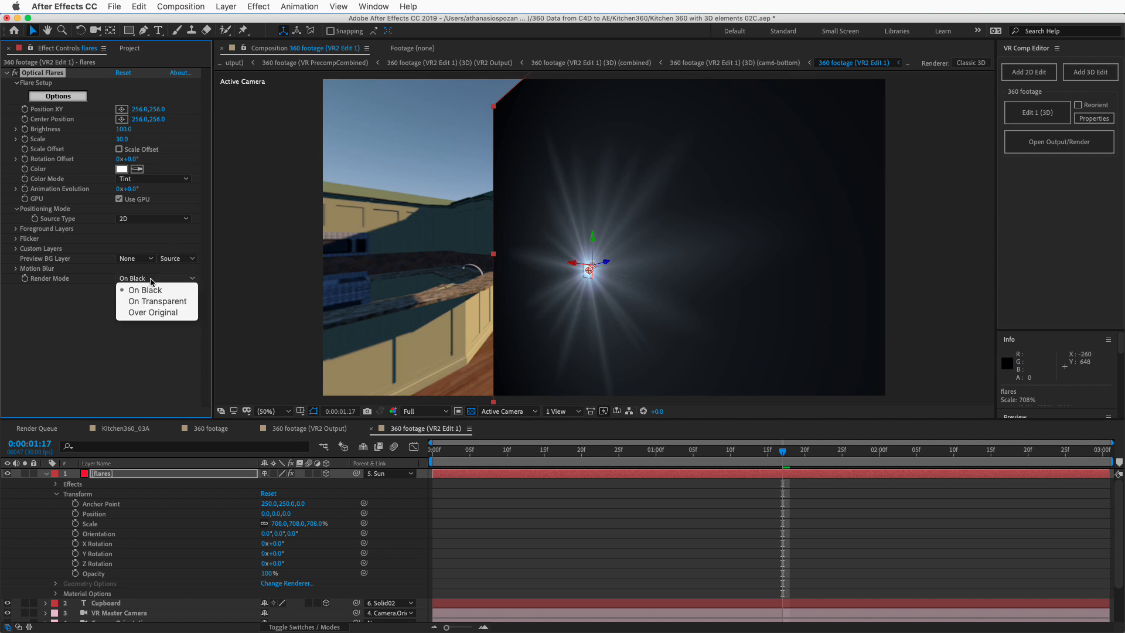
{"action": "left_click", "coordinate": [148, 301]}
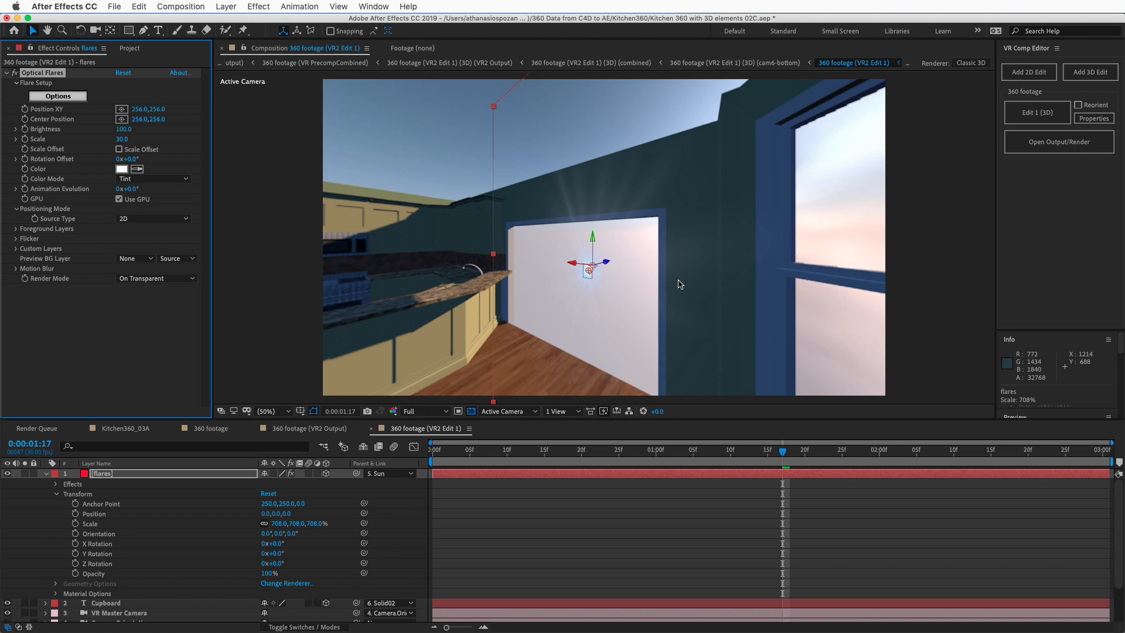
- Collapse the flares layer's properties and show the blending mode column for the layers
{"action": "left_click", "coordinate": [46, 473]}
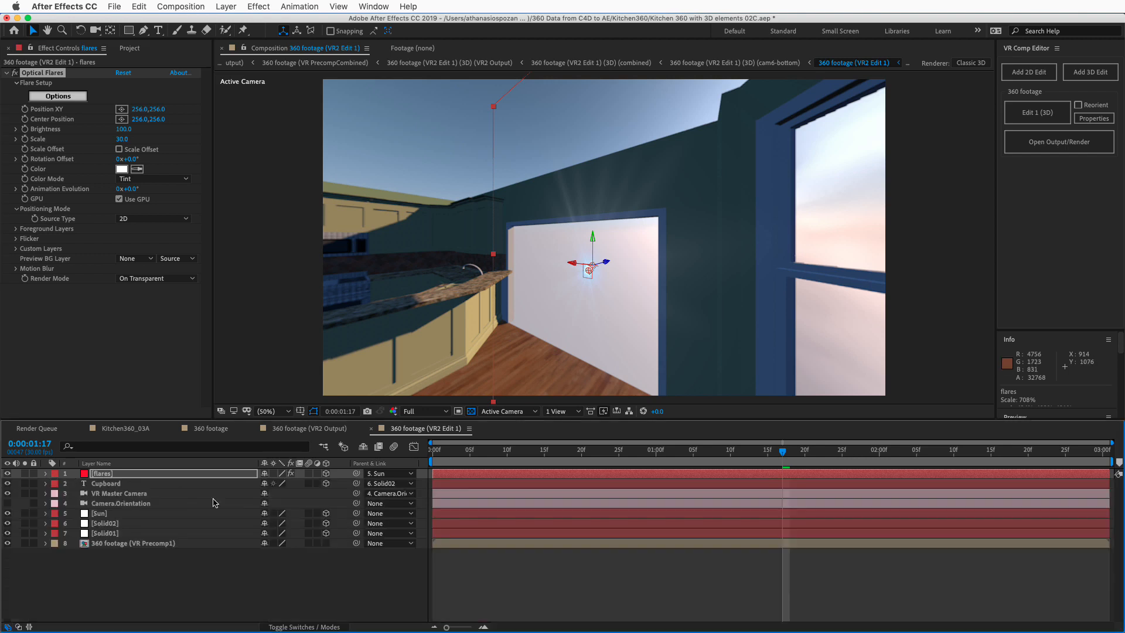
{"action": "left_click", "coordinate": [326, 626]}
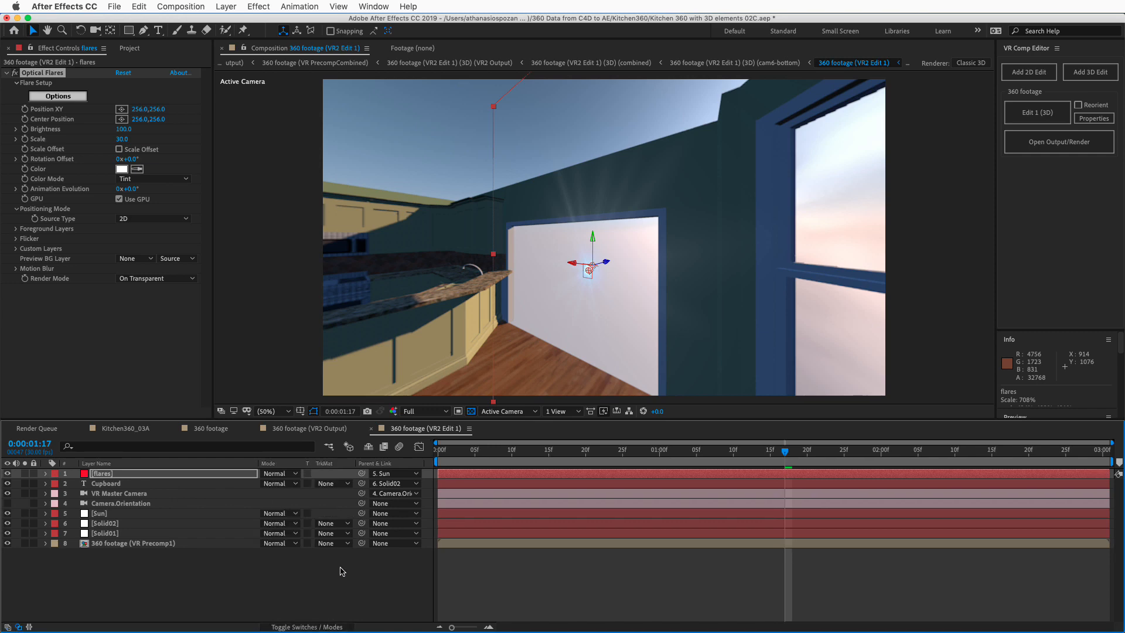
{"action": "left_click", "coordinate": [286, 474]}
{"action": "left_click", "coordinate": [206, 549]}
{"action": "left_click", "coordinate": [227, 587]}
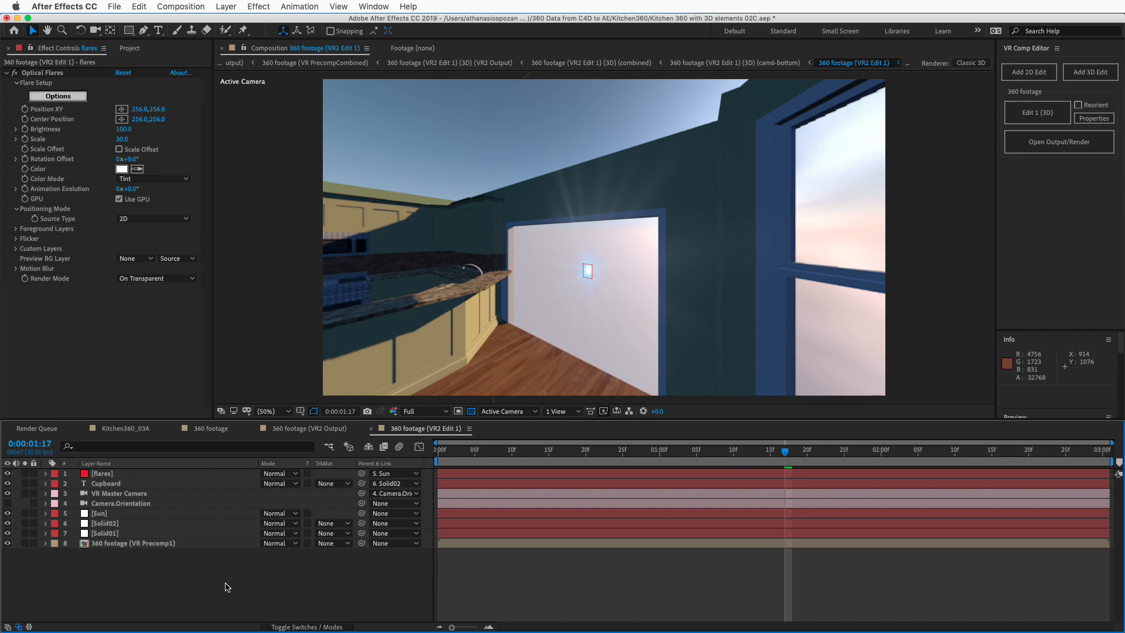
- Examine the flare and Cupboard text over time in the 3D edit and in the VR output composition
{"action": "left_click_drag", "start_coordinate": [767, 455], "coordinate": [578, 458]}
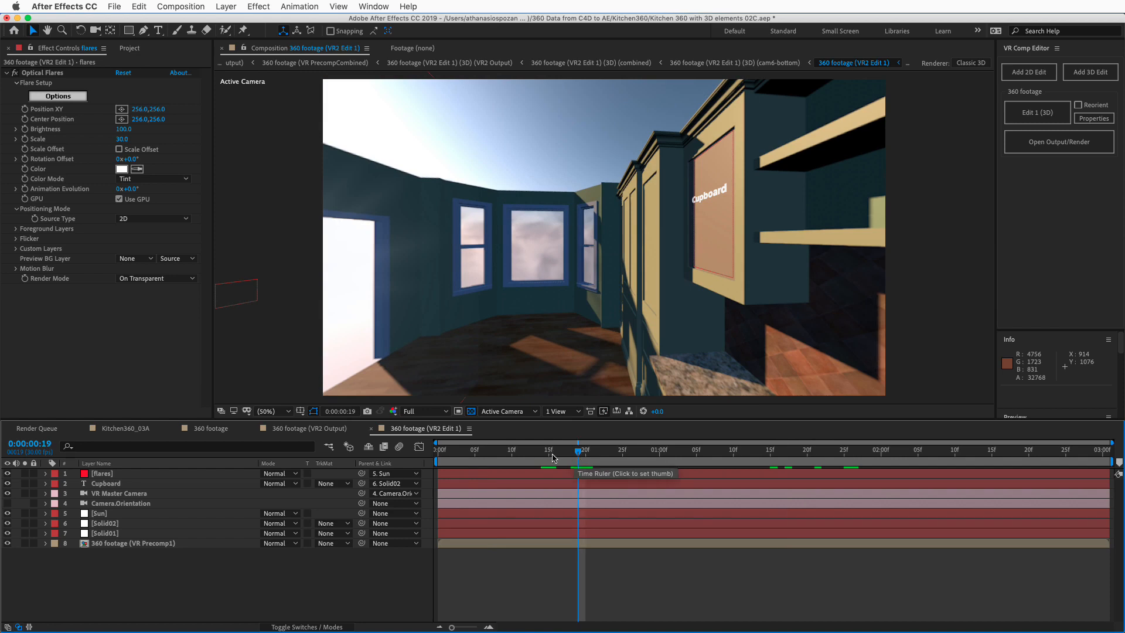
{"action": "left_click", "coordinate": [1031, 145]}
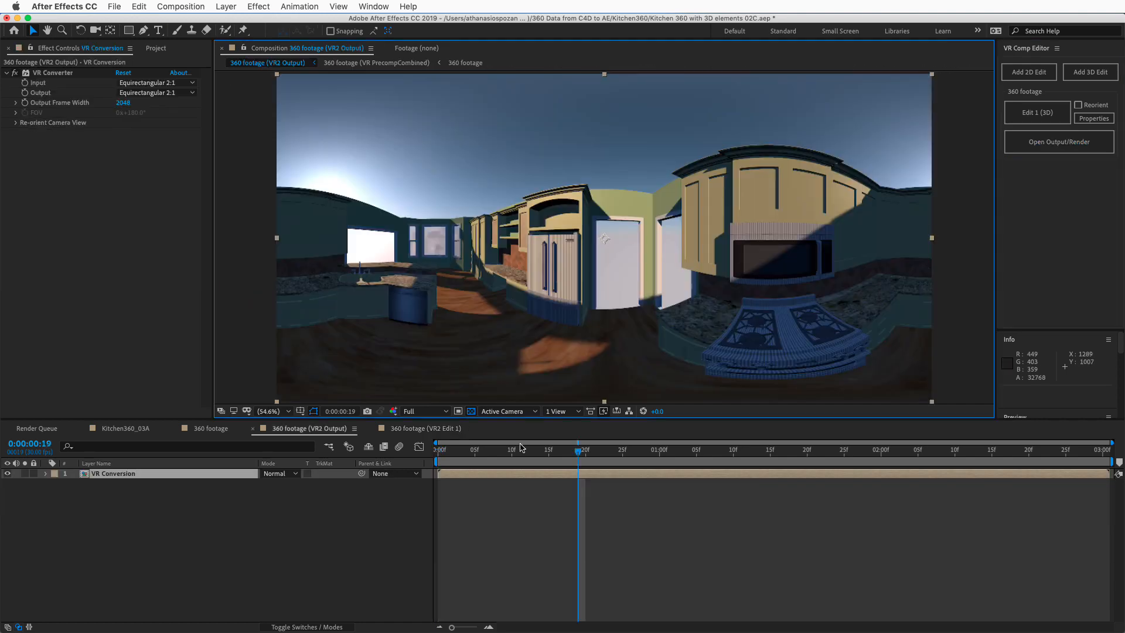
{"action": "left_click_drag", "start_coordinate": [525, 451], "coordinate": [627, 453]}
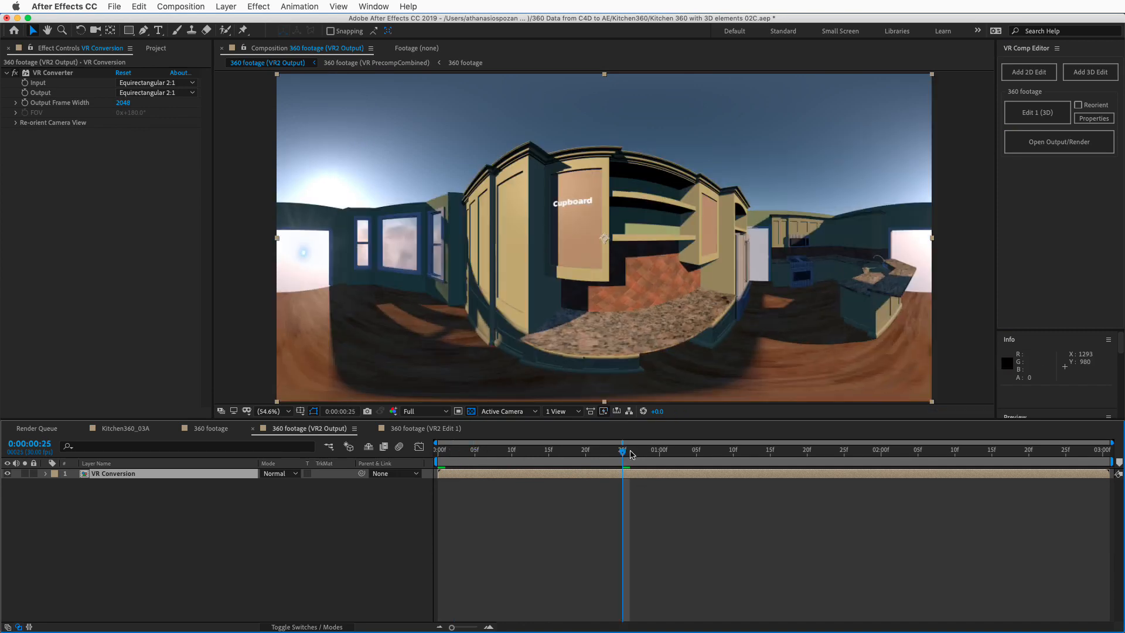
{"action": "left_click_drag", "start_coordinate": [631, 454], "coordinate": [690, 463]}
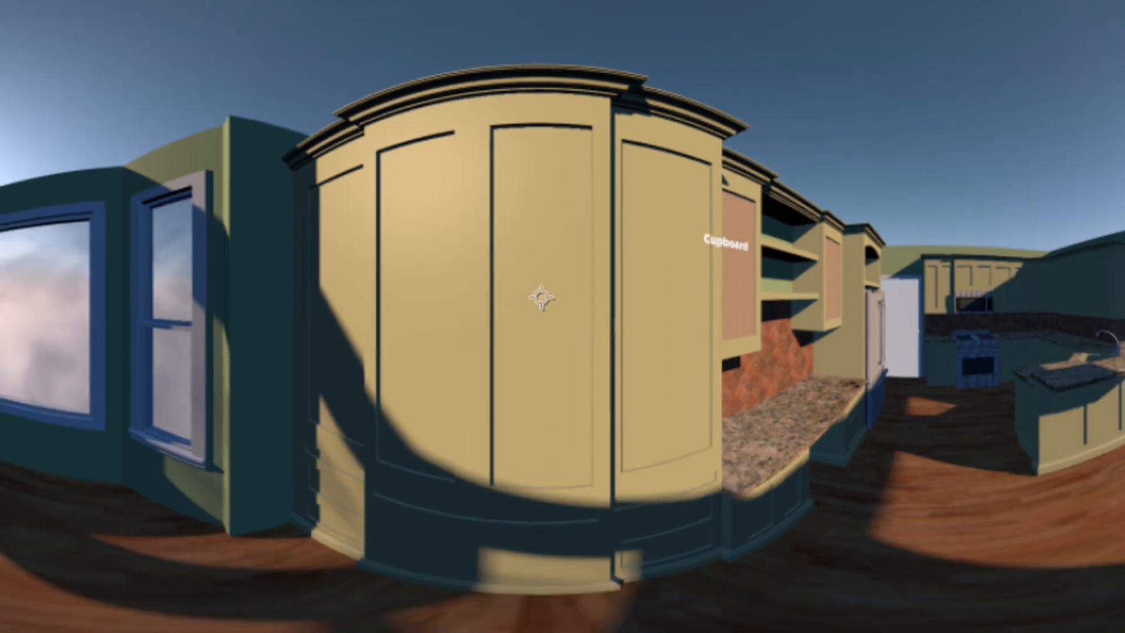
{"action": "left_click_drag", "start_coordinate": [692, 452], "coordinate": [637, 459]}
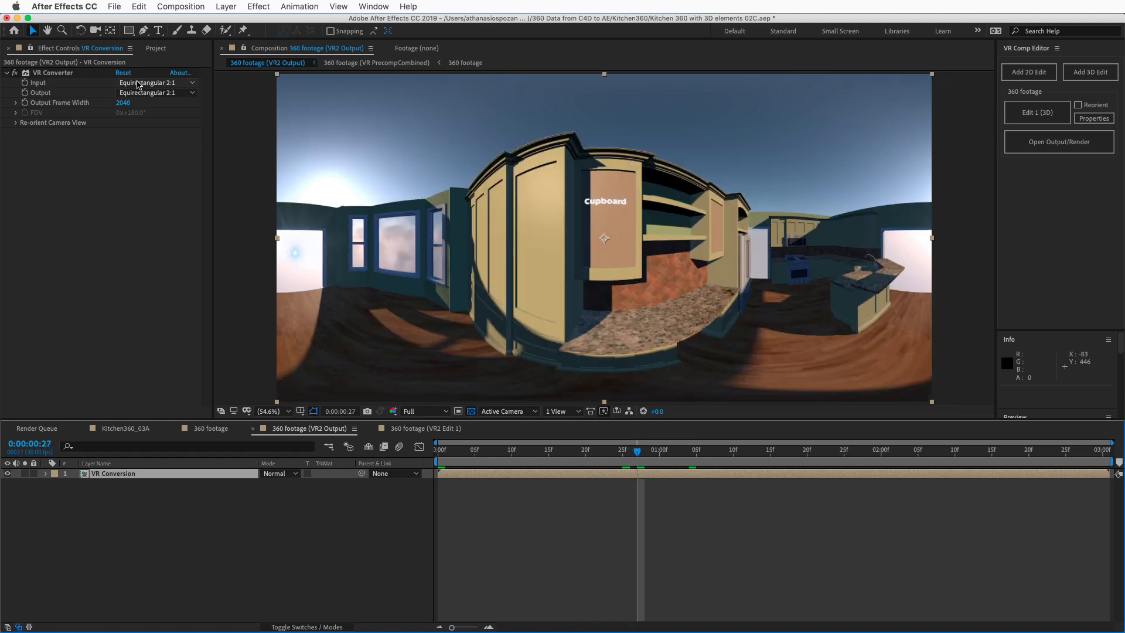
- Examine the Kitchen360_03A_object_2 sequence from the Special Passes folder as footage across its frames
{"action": "left_click", "coordinate": [157, 49]}
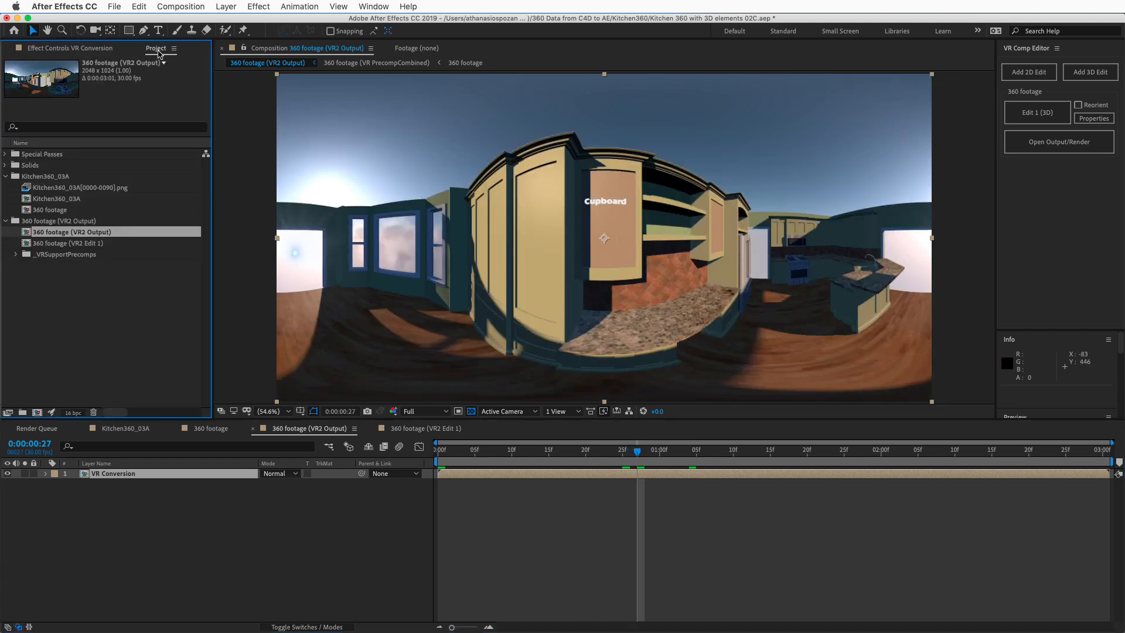
{"action": "left_click", "coordinate": [6, 155]}
{"action": "double_click", "coordinate": [80, 171]}
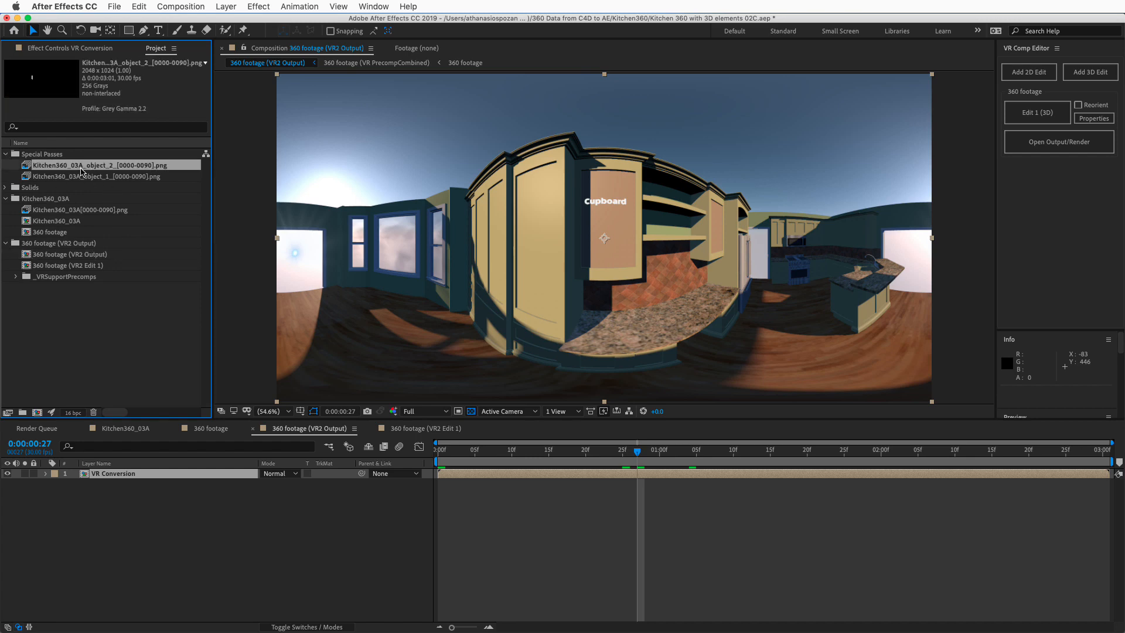
{"action": "left_click_drag", "start_coordinate": [576, 451], "coordinate": [667, 450]}
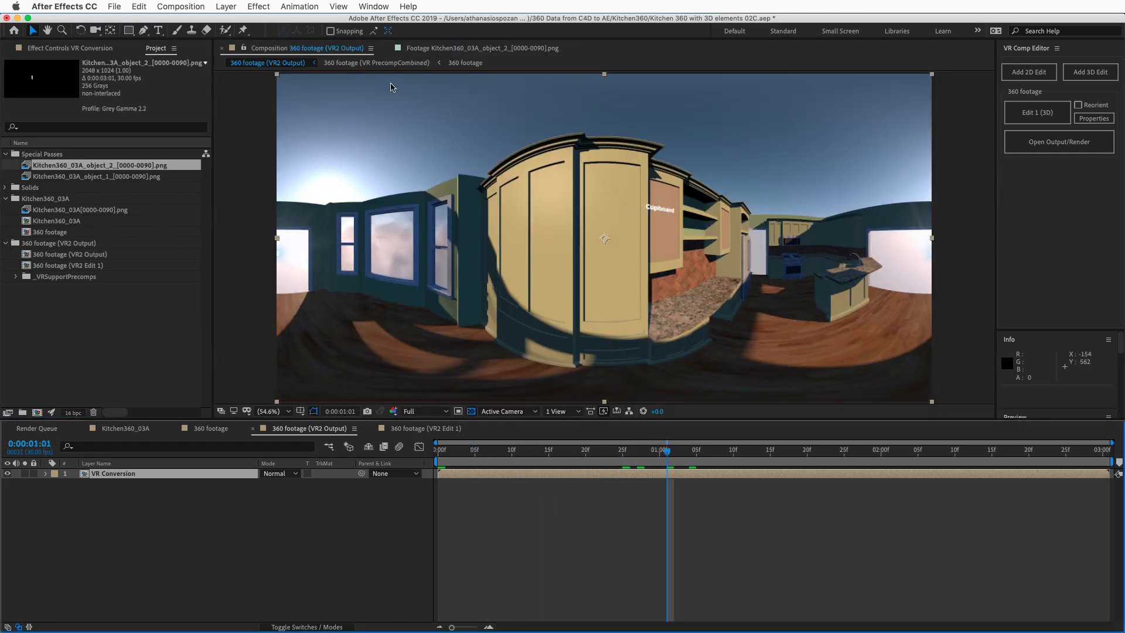
{"action": "left_click", "coordinate": [449, 48]}
{"action": "left_click", "coordinate": [600, 385]}
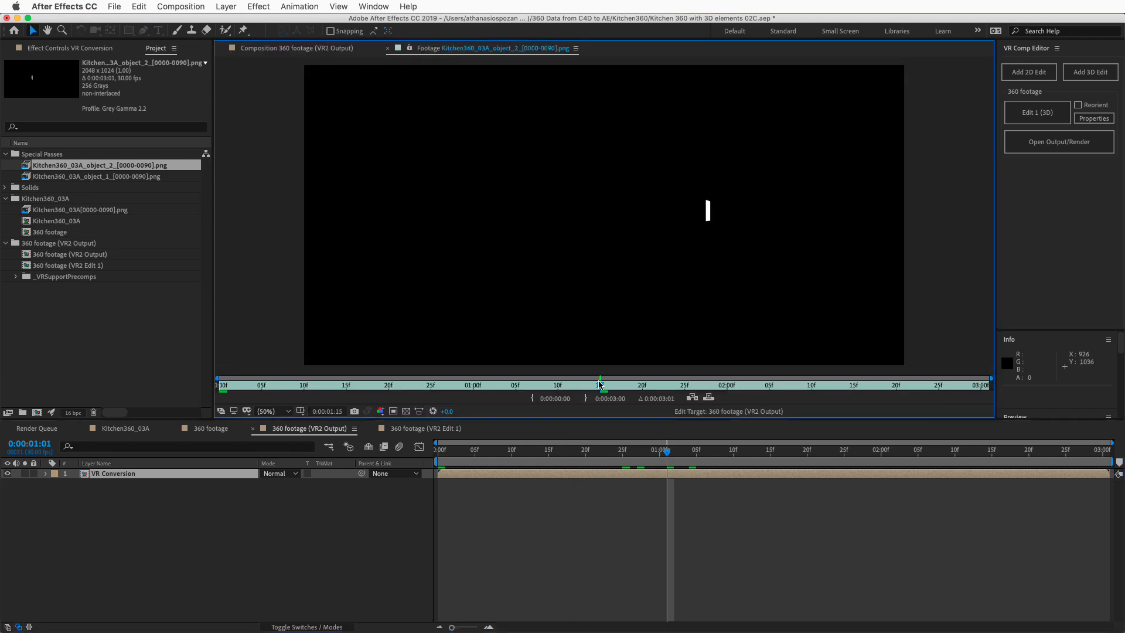
{"action": "left_click_drag", "start_coordinate": [600, 385], "coordinate": [297, 372]}
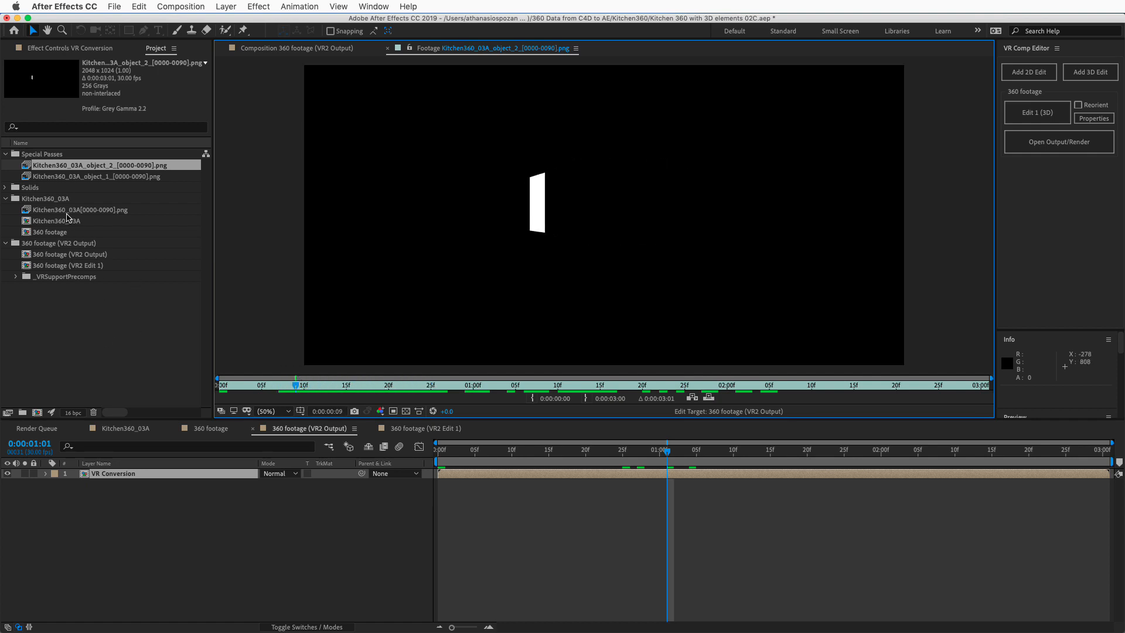
- Reopen Edit 1 (3D) through the VR Comp Editor and check the composite over time there and in the output composition
{"action": "left_click", "coordinate": [409, 430]}
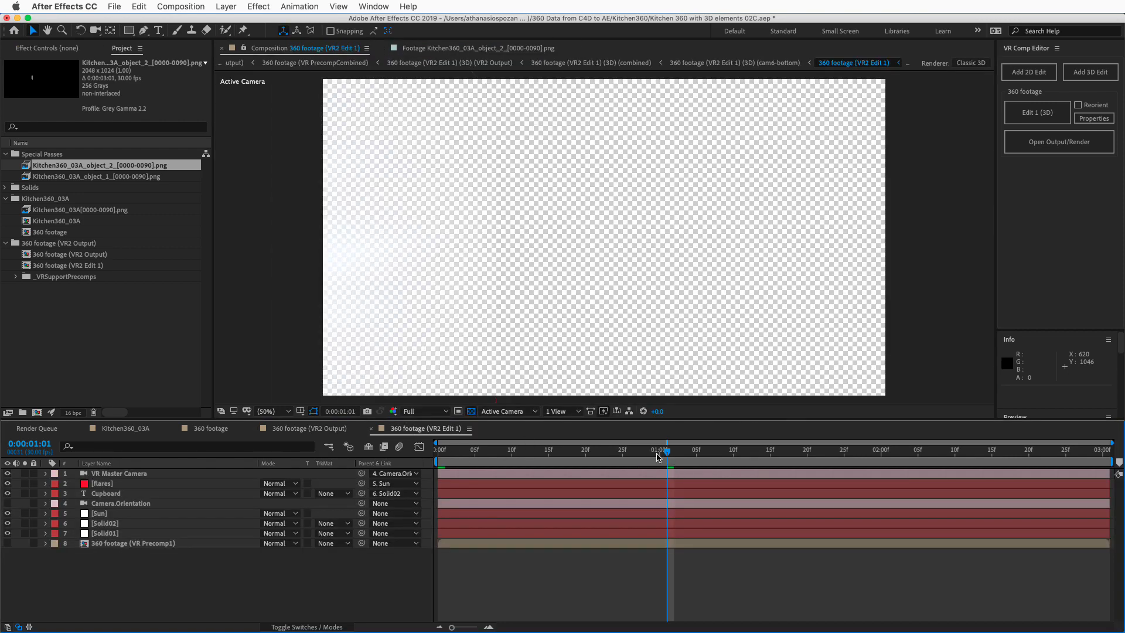
{"action": "left_click_drag", "start_coordinate": [657, 454], "coordinate": [483, 454]}
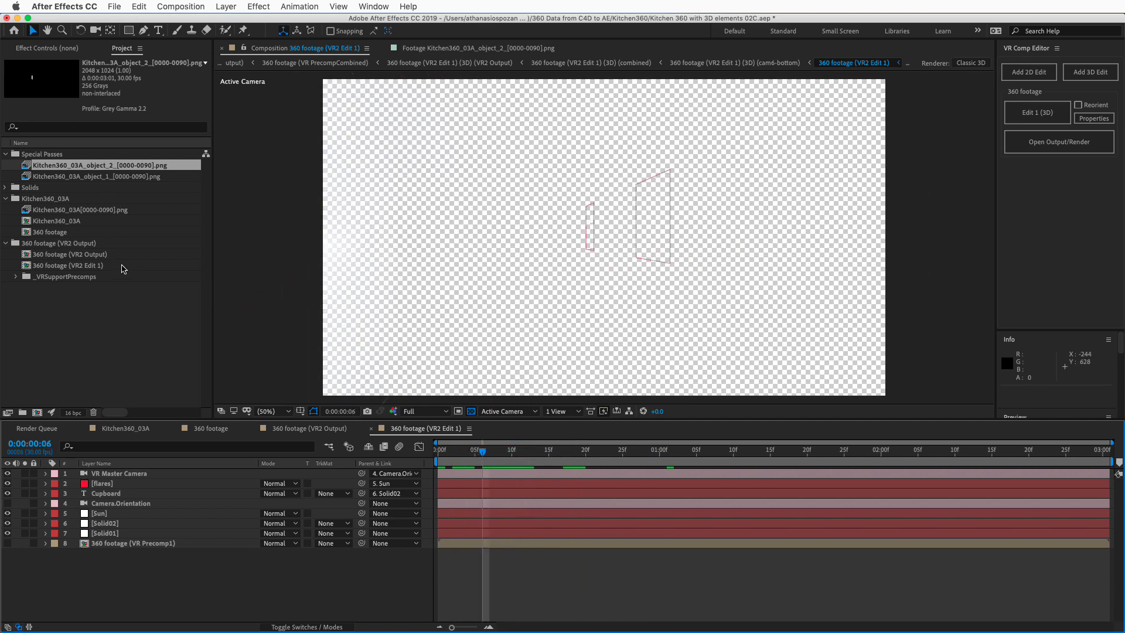
{"action": "left_click", "coordinate": [1032, 120]}
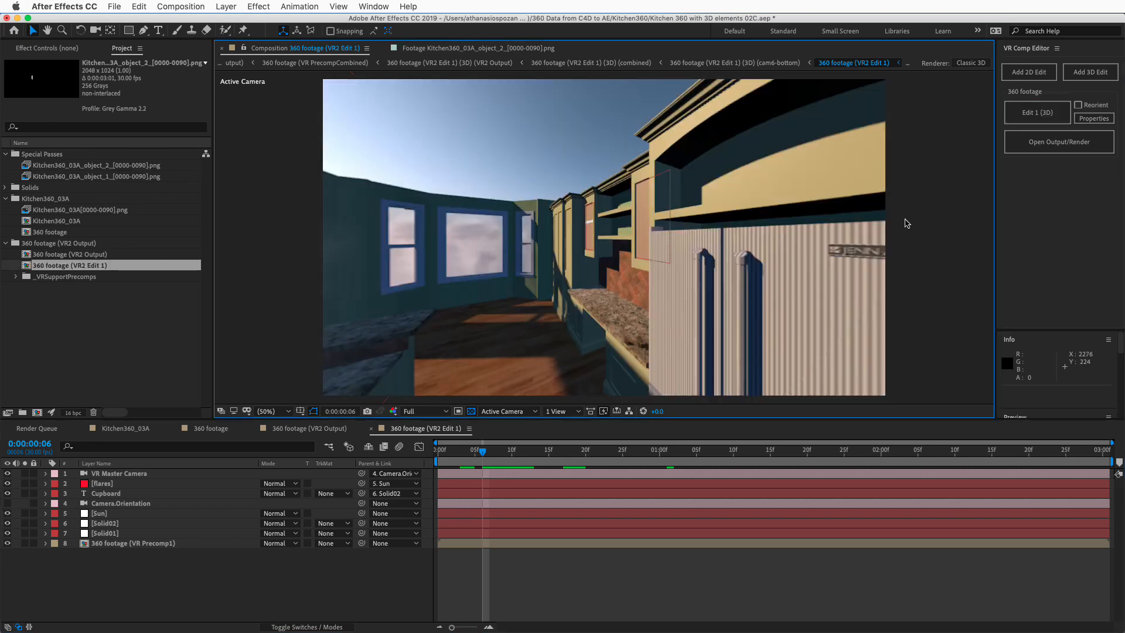
{"action": "left_click_drag", "start_coordinate": [482, 454], "coordinate": [571, 468]}
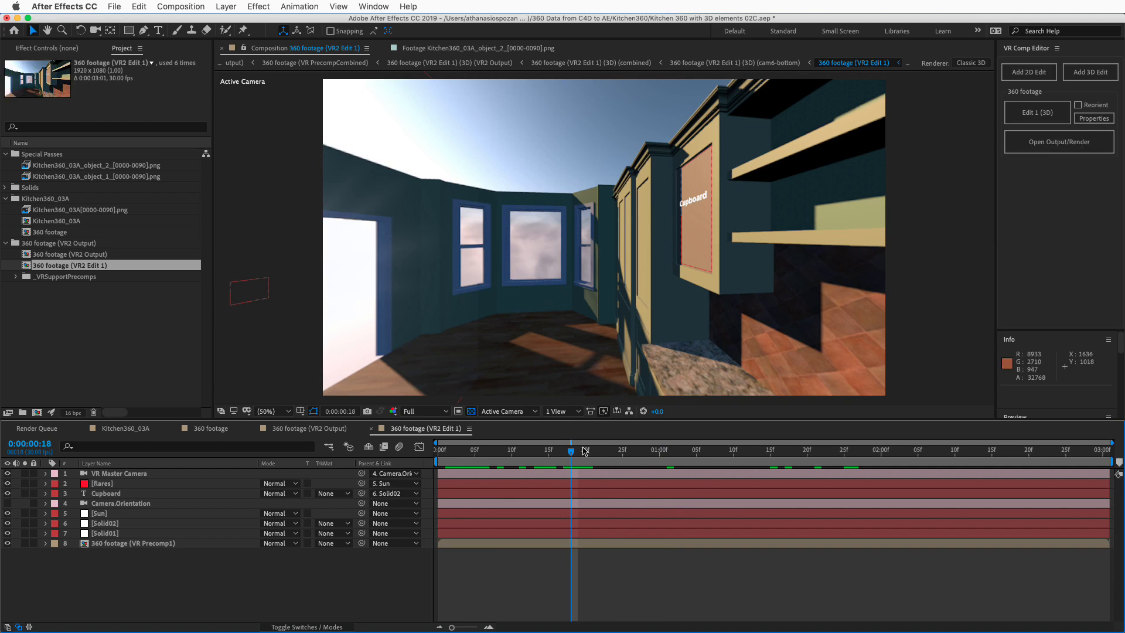
{"action": "left_click_drag", "start_coordinate": [580, 451], "coordinate": [512, 451]}
{"action": "left_click", "coordinate": [1059, 142]}
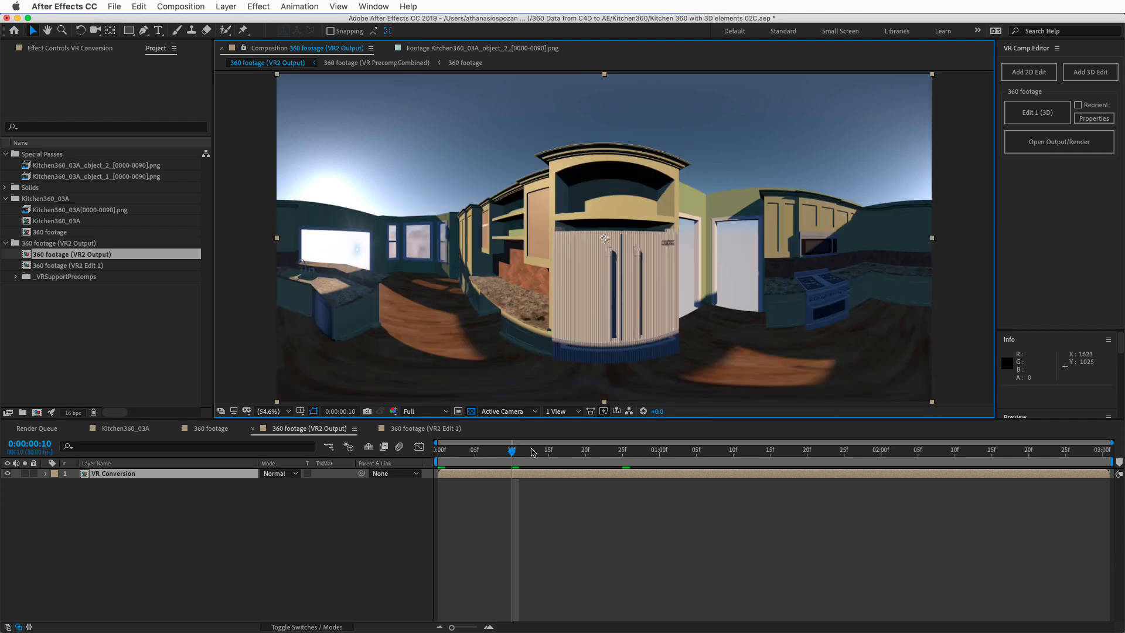
{"action": "left_click_drag", "start_coordinate": [531, 450], "coordinate": [611, 456]}
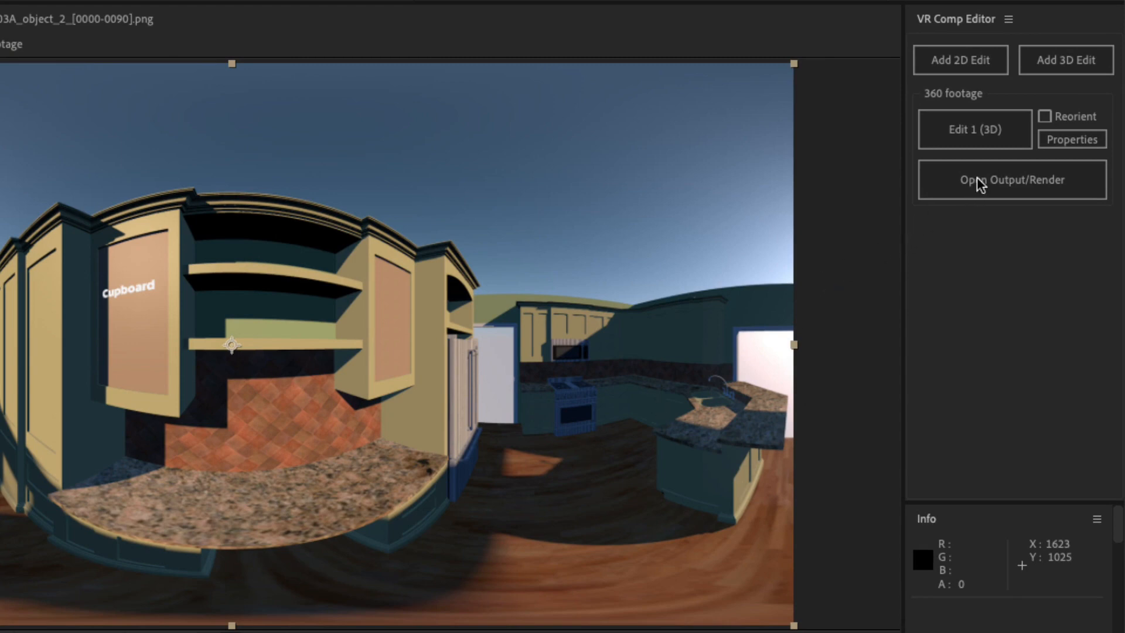
- Enable Reorient for Edit 1 (3D) in the VR Comp Editor and open the output composition
{"action": "left_click", "coordinate": [1045, 117]}
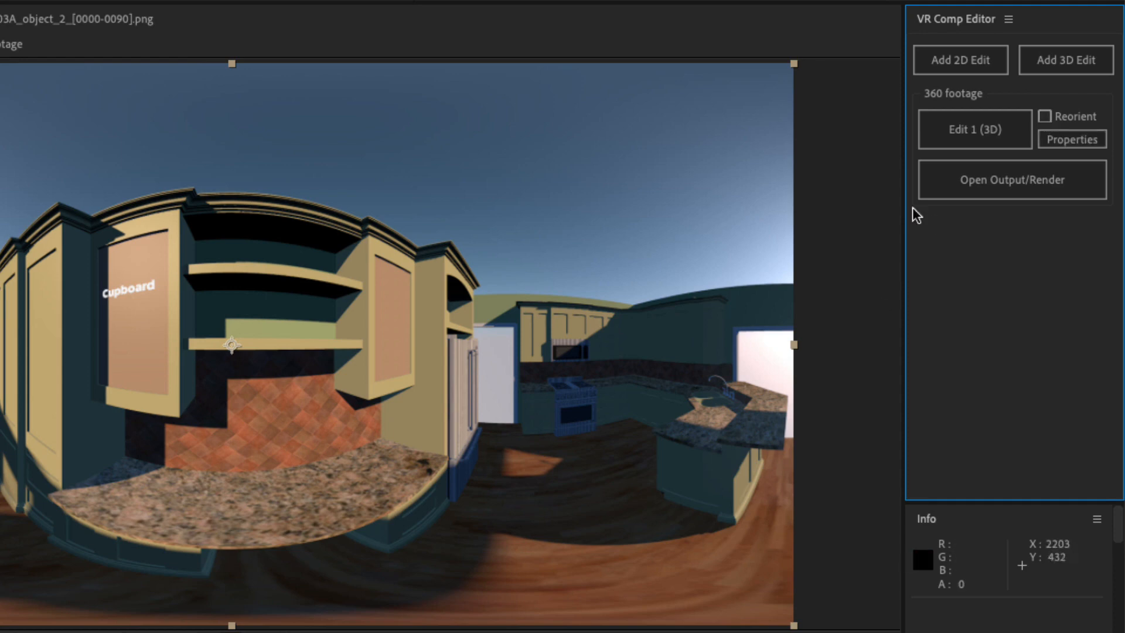
{"action": "left_click", "coordinate": [986, 136]}
{"action": "left_click", "coordinate": [1046, 117]}
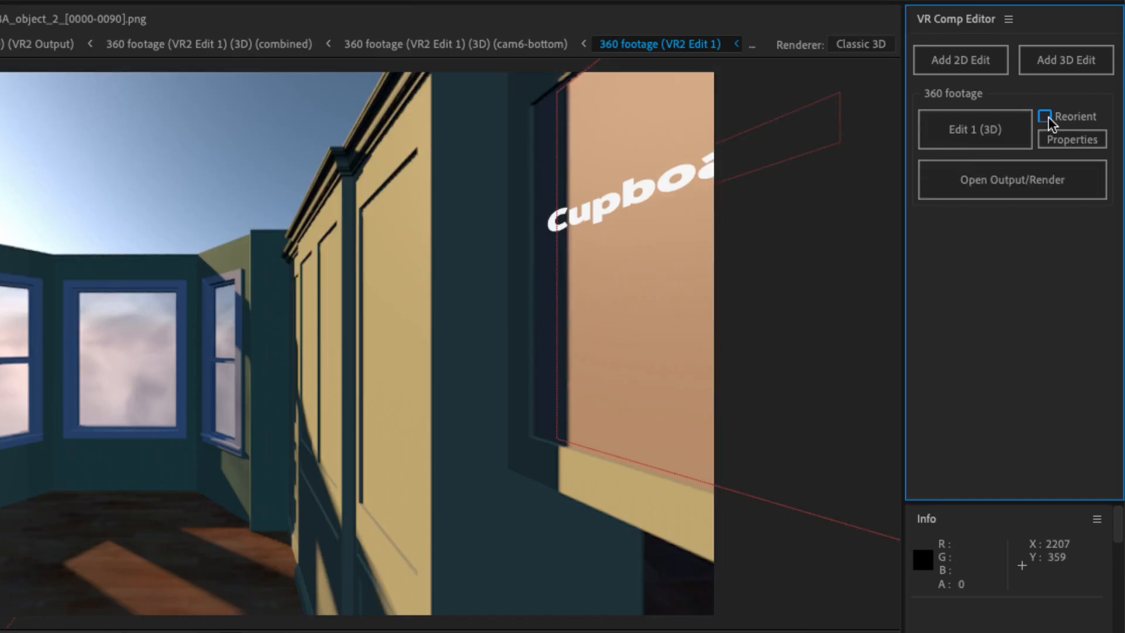
{"action": "left_click", "coordinate": [999, 186]}
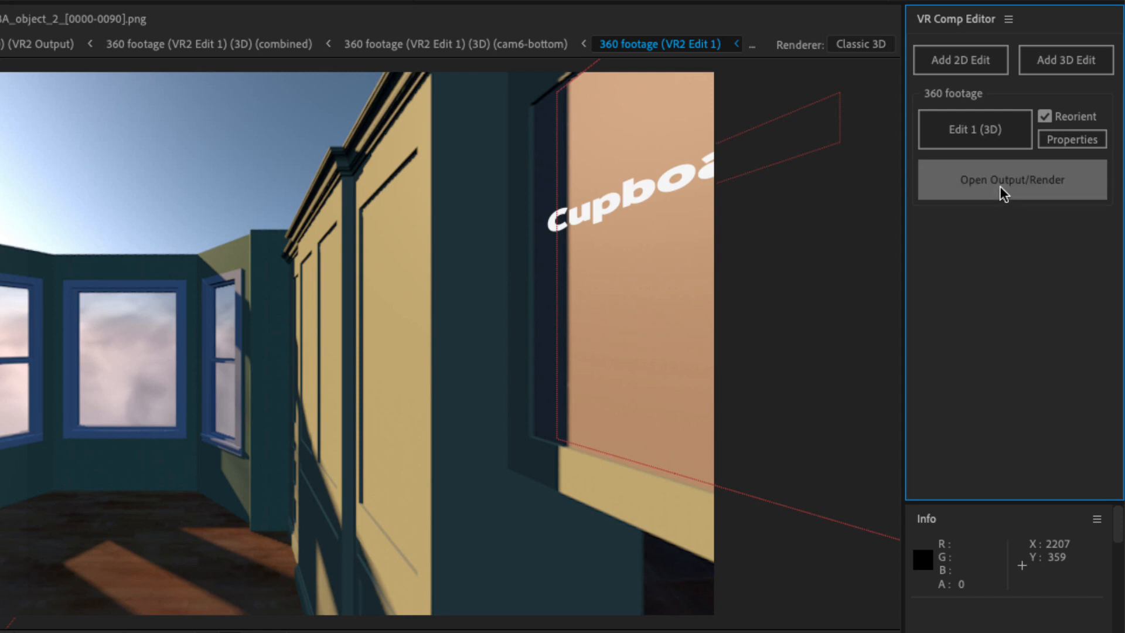